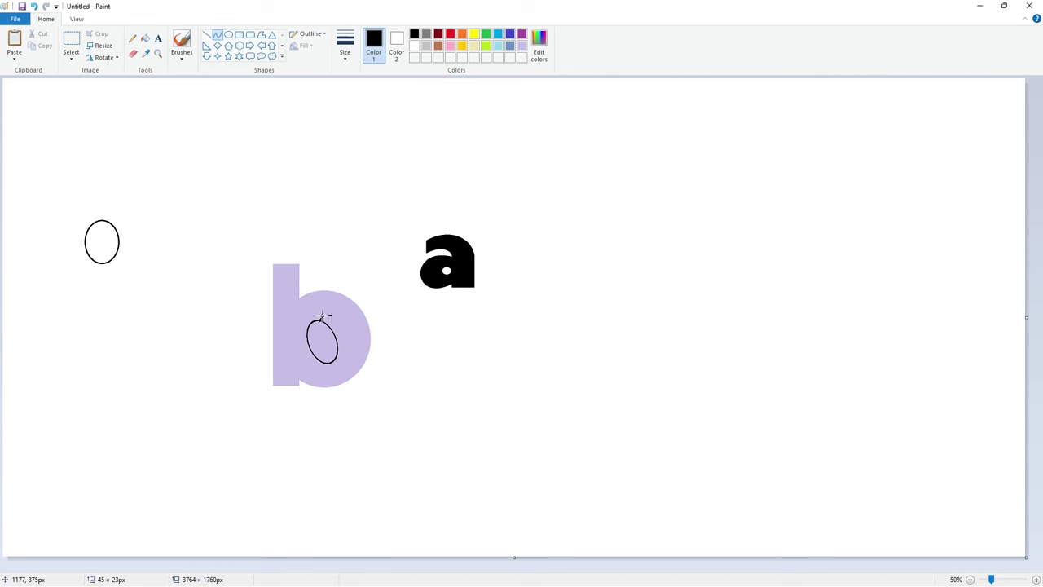
Draw two curved antennae and short leg lines around the oval bug body inside the letter b
{"action": "left_click", "coordinate": [325, 312]}
{"action": "left_click", "coordinate": [403, 300]}
{"action": "left_click_drag", "start_coordinate": [312, 324], "coordinate": [300, 327]}
{"action": "left_click", "coordinate": [206, 35]}
{"action": "left_click_drag", "start_coordinate": [341, 352], "coordinate": [308, 334]}
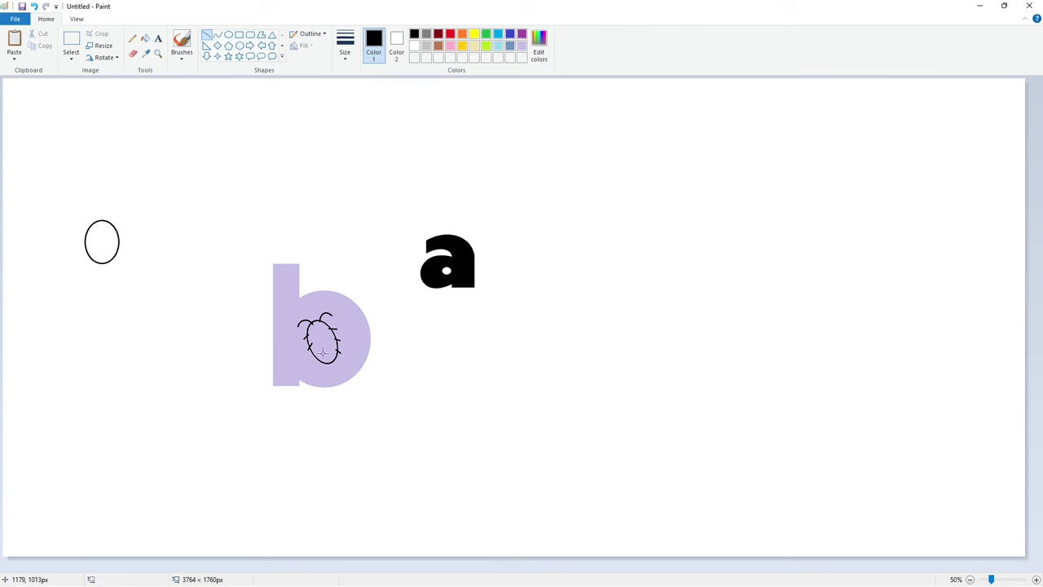
Fill the bug's body in the letter b with black and add pencil dots to its antenna tips
{"action": "left_click", "coordinate": [145, 38]}
{"action": "left_click", "coordinate": [322, 341]}
{"action": "scroll", "coordinate": [857, 547], "scroll_direction": "up", "scroll_amount": 1}
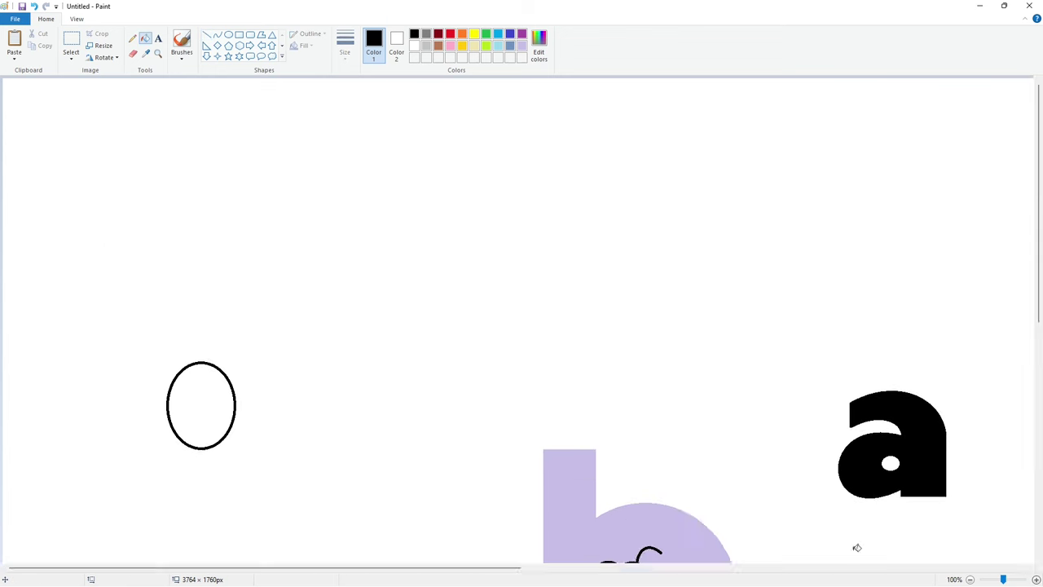
{"action": "scroll", "coordinate": [856, 547], "scroll_direction": "down", "scroll_amount": 3}
{"action": "left_click_drag", "start_coordinate": [423, 568], "coordinate": [499, 568]}
{"action": "left_click", "coordinate": [133, 38]}
{"action": "left_click", "coordinate": [345, 57]}
{"action": "left_click", "coordinate": [357, 139]}
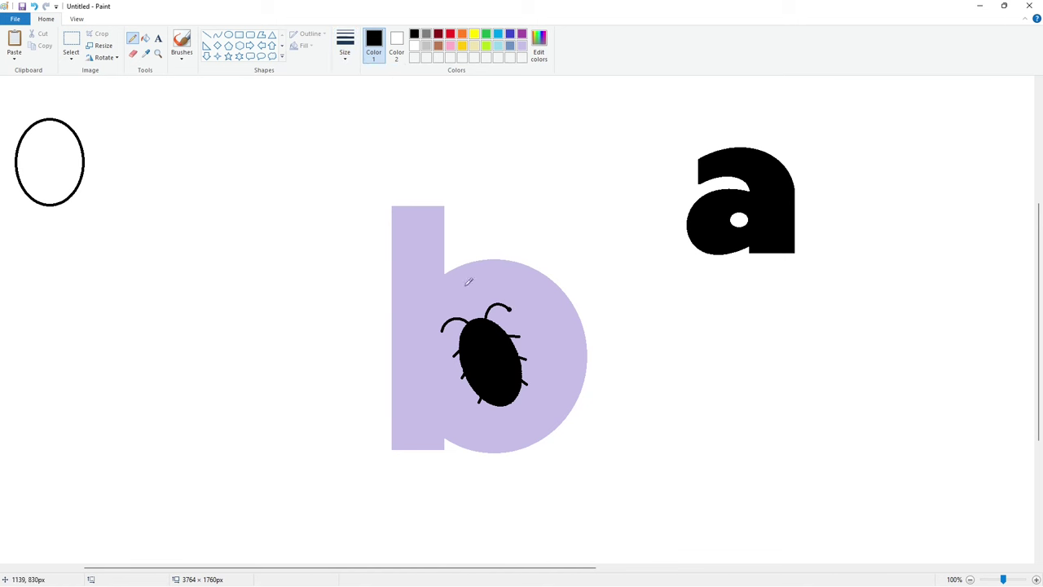
{"action": "scroll", "coordinate": [969, 546], "scroll_direction": "down", "scroll_amount": 1}
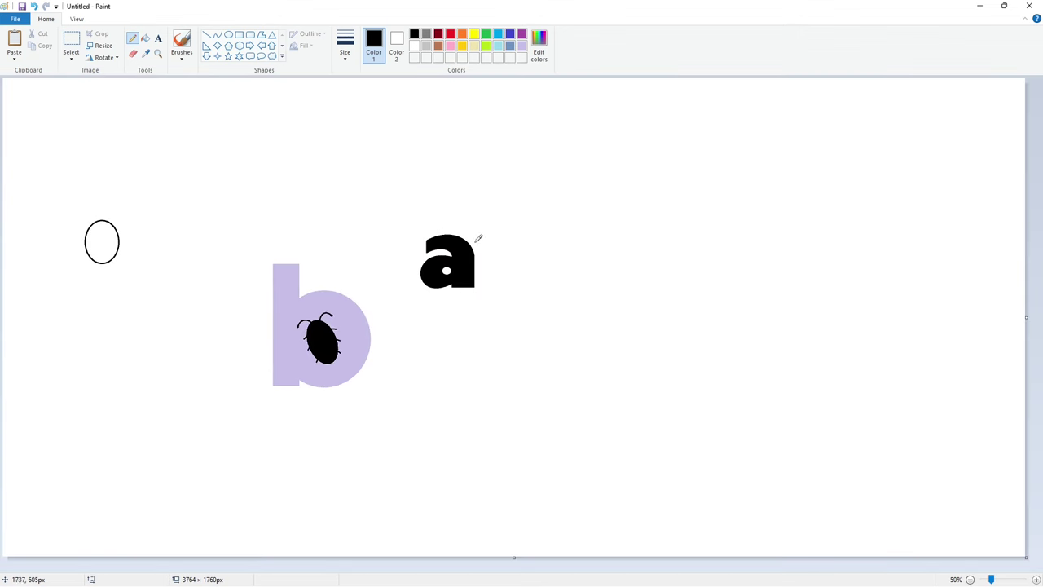
Recolor the bug purple and the letter b black
{"action": "left_click", "coordinate": [521, 33]}
{"action": "left_click", "coordinate": [145, 38]}
{"action": "left_click", "coordinate": [322, 341]}
{"action": "left_click", "coordinate": [413, 34]}
{"action": "left_click", "coordinate": [285, 325]}
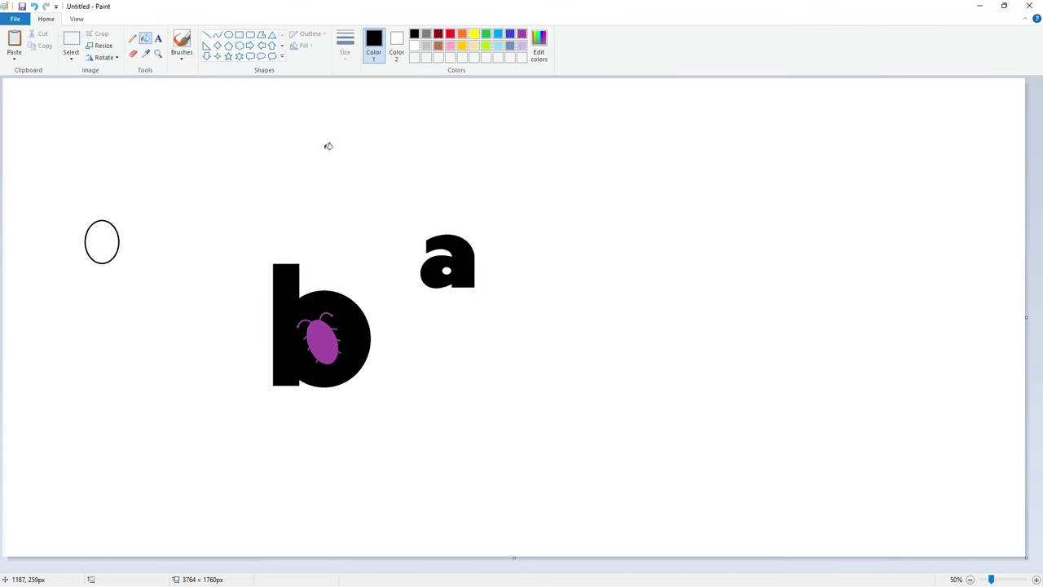
Draw a black ellipse outline about 331 × 295 px touching the right side of the letter b
{"action": "left_click", "coordinate": [229, 36]}
{"action": "left_click_drag", "start_coordinate": [369, 318], "coordinate": [457, 387]}
{"action": "left_click_drag", "start_coordinate": [414, 317], "coordinate": [419, 308]}
{"action": "left_click_drag", "start_coordinate": [369, 348], "coordinate": [368, 350]}
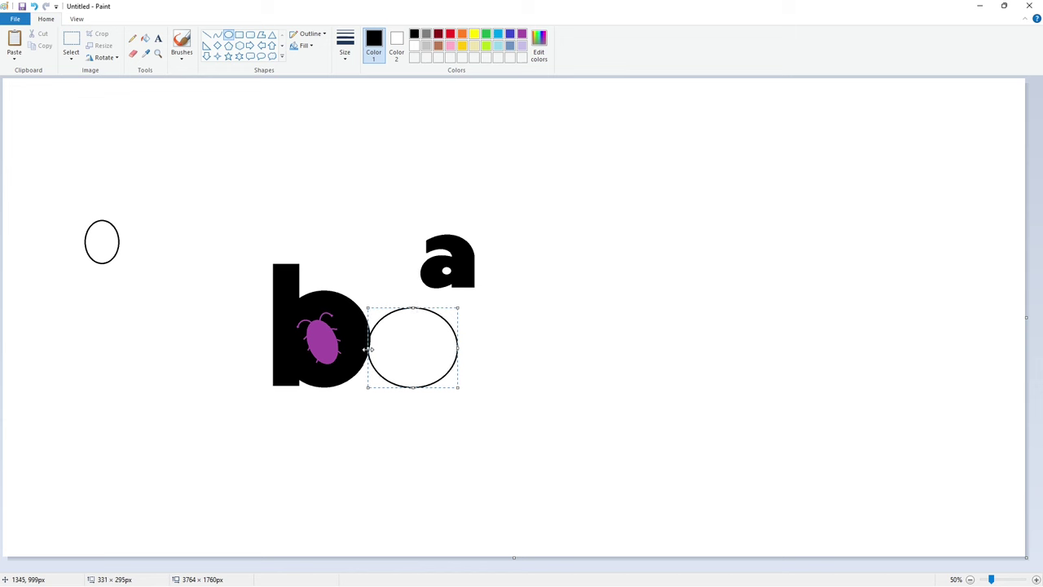
{"action": "left_click", "coordinate": [589, 418]}
Draw vertical lines up from both sides of the ellipse and join them with a horizontal line to outline a u
{"action": "left_click", "coordinate": [206, 35]}
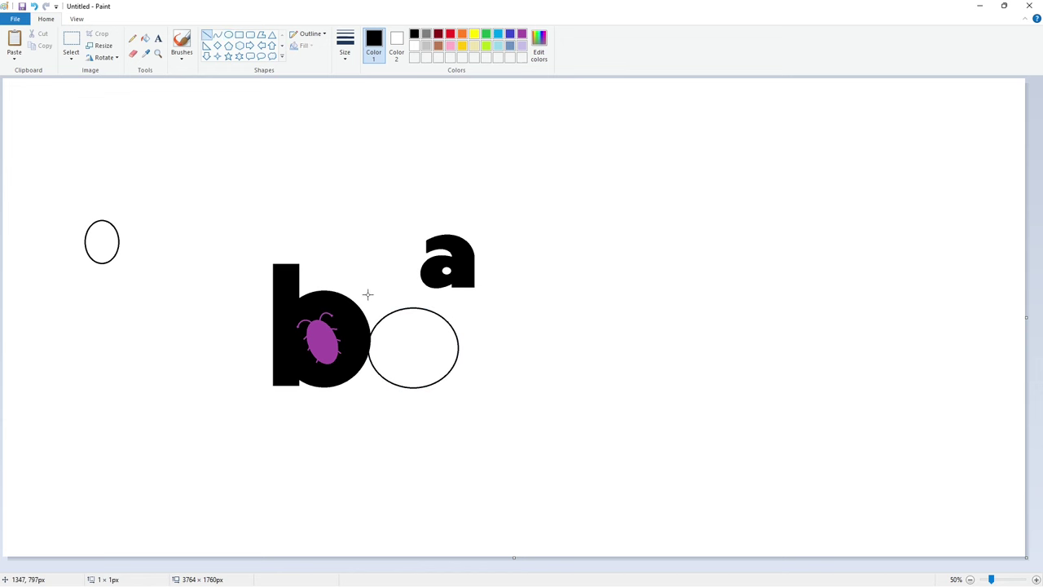
{"action": "left_click_drag", "start_coordinate": [368, 294], "coordinate": [368, 330]}
{"action": "left_click", "coordinate": [1036, 579]}
{"action": "left_click_drag", "start_coordinate": [576, 374], "coordinate": [577, 262]}
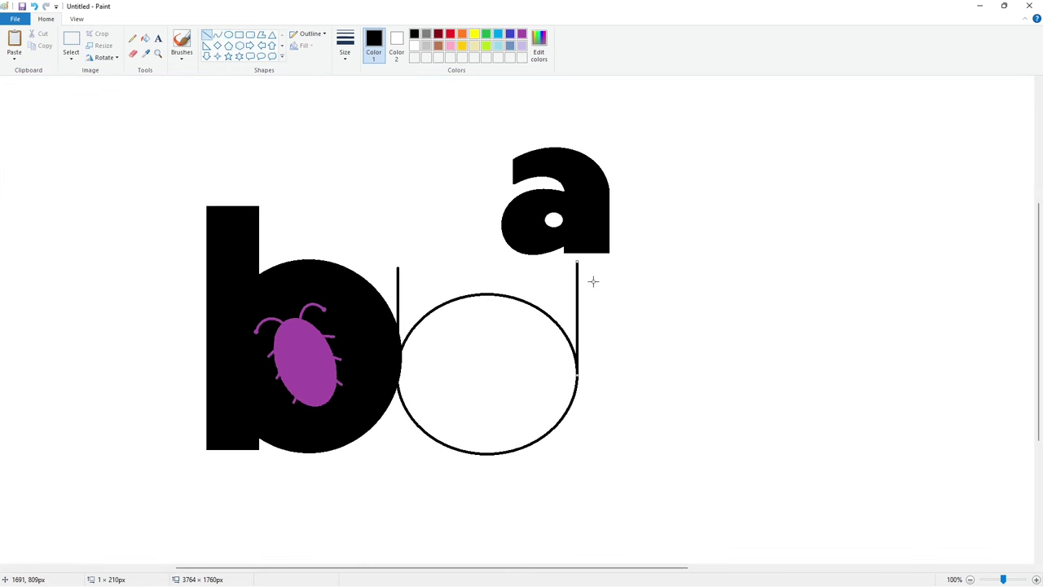
{"action": "left_click", "coordinate": [707, 338]}
{"action": "left_click_drag", "start_coordinate": [397, 267], "coordinate": [577, 268]}
{"action": "left_click", "coordinate": [619, 281]}
Fill the u shape solid black, then recolor both the b and the u lavender
{"action": "left_click", "coordinate": [145, 39]}
{"action": "left_click", "coordinate": [441, 282]}
{"action": "left_click", "coordinate": [486, 350]}
{"action": "left_click", "coordinate": [523, 45]}
{"action": "left_click", "coordinate": [510, 379]}
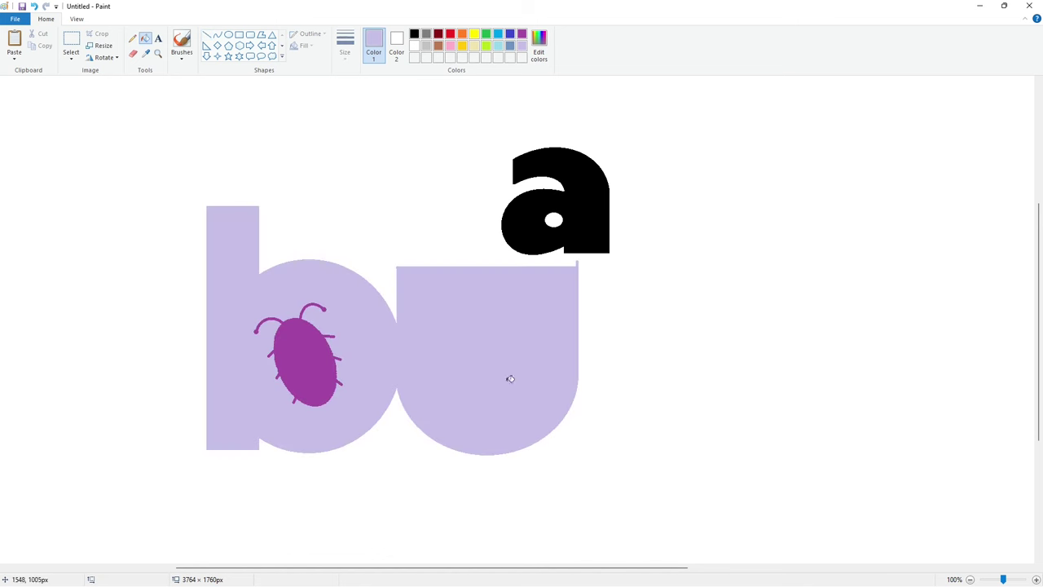
{"action": "left_click", "coordinate": [969, 579]}
Draw a long black insect body outline with a rounded head and two downward antennae inside the u using curves
{"action": "left_click", "coordinate": [217, 34]}
{"action": "left_click", "coordinate": [414, 33]}
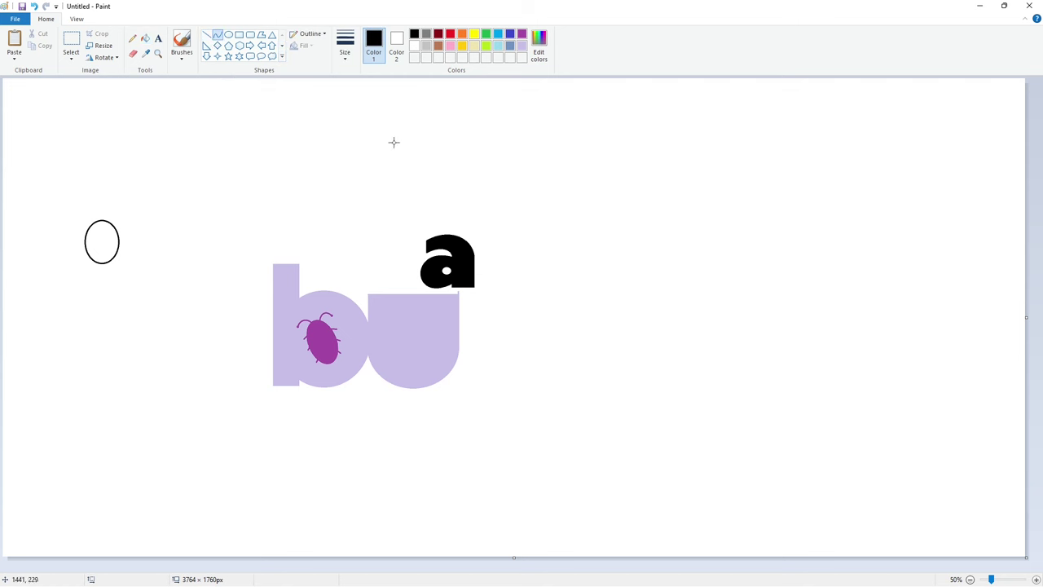
{"action": "mouse_move", "coordinate": [404, 343]}
{"action": "left_mouse_down"}
{"action": "mouse_move", "coordinate": [412, 294]}
{"action": "mouse_move", "coordinate": [405, 313]}
{"action": "mouse_move", "coordinate": [423, 294]}
{"action": "mouse_move", "coordinate": [425, 313]}
{"action": "mouse_move", "coordinate": [390, 356]}
{"action": "left_mouse_up"}
{"action": "left_click", "coordinate": [404, 313]}
{"action": "left_click", "coordinate": [425, 313]}
{"action": "mouse_move", "coordinate": [421, 361]}
{"action": "left_mouse_down"}
{"action": "mouse_move", "coordinate": [387, 356]}
{"action": "mouse_move", "coordinate": [424, 363]}
{"action": "mouse_move", "coordinate": [404, 346]}
{"action": "mouse_move", "coordinate": [427, 361]}
{"action": "mouse_move", "coordinate": [398, 363]}
{"action": "mouse_move", "coordinate": [419, 369]}
{"action": "left_mouse_up"}
{"action": "key", "text": "ctrl+z"}
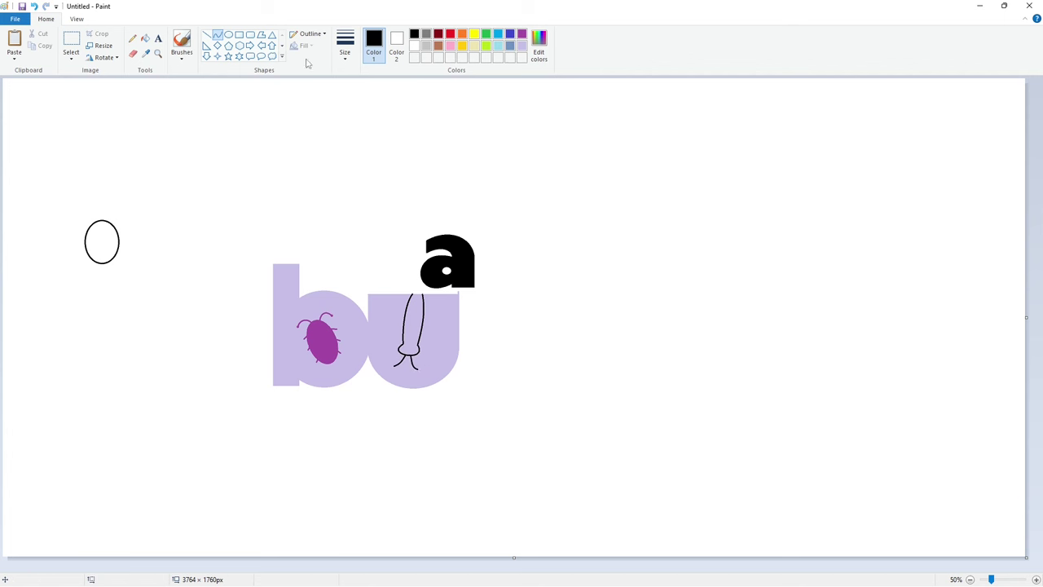
Draw three curved legs on each side of the insect inside the u
{"action": "mouse_move", "coordinate": [405, 320]}
{"action": "left_mouse_down"}
{"action": "mouse_move", "coordinate": [400, 305]}
{"action": "mouse_move", "coordinate": [431, 309]}
{"action": "mouse_move", "coordinate": [392, 322]}
{"action": "mouse_move", "coordinate": [434, 328]}
{"action": "mouse_move", "coordinate": [392, 349]}
{"action": "mouse_move", "coordinate": [426, 356]}
{"action": "left_mouse_up"}
{"action": "left_click", "coordinate": [400, 315]}
{"action": "left_click", "coordinate": [432, 317]}
{"action": "left_click", "coordinate": [395, 328]}
{"action": "double_click", "coordinate": [430, 334]}
{"action": "left_click", "coordinate": [492, 331]}
{"action": "left_click", "coordinate": [394, 341]}
{"action": "double_click", "coordinate": [426, 343]}
Fill the insect's body and head in the u with black and dot its antenna tips with the pencil
{"action": "left_click", "coordinate": [146, 38]}
{"action": "left_click", "coordinate": [413, 328]}
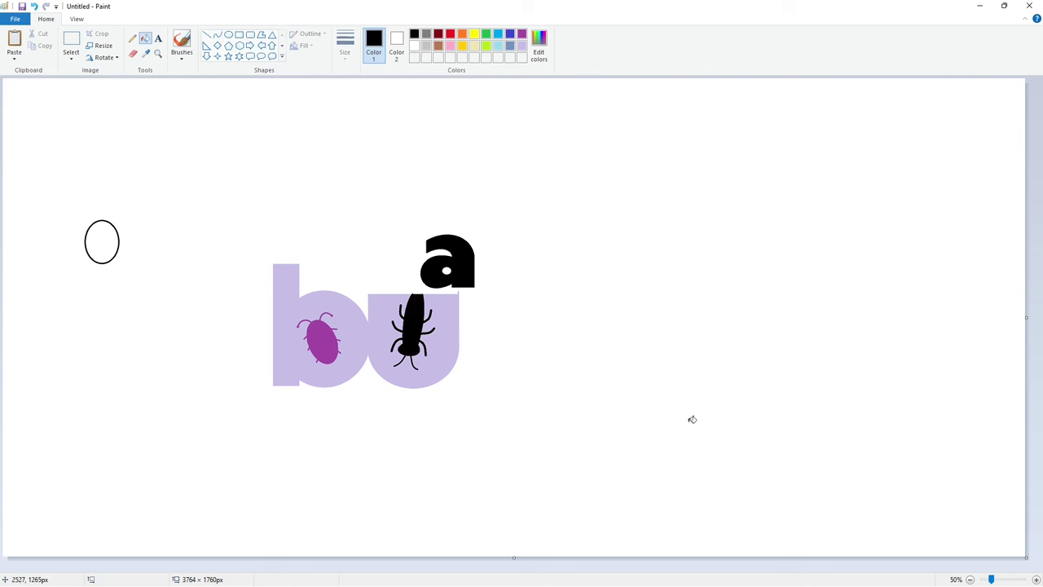
{"action": "left_click", "coordinate": [1036, 579]}
{"action": "scroll", "coordinate": [477, 551], "scroll_direction": "down", "scroll_amount": 5}
{"action": "scroll", "coordinate": [477, 550], "scroll_direction": "right", "scroll_amount": 5}
{"action": "left_click", "coordinate": [132, 38]}
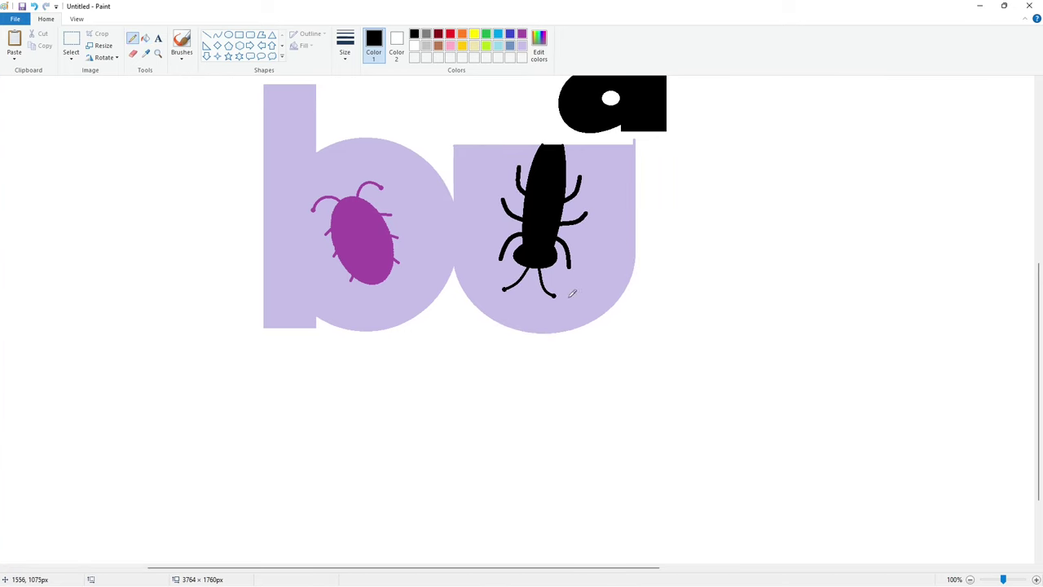
Recolor the insect in the u white and the letters b and u black
{"action": "left_click", "coordinate": [145, 38]}
{"action": "left_click", "coordinate": [413, 46]}
{"action": "left_click", "coordinate": [546, 205]}
{"action": "left_click", "coordinate": [413, 35]}
{"action": "left_click", "coordinate": [415, 162]}
Cover the stray line ends along the top edge of the u with white lines
{"action": "left_click", "coordinate": [414, 45]}
{"action": "left_click", "coordinate": [207, 35]}
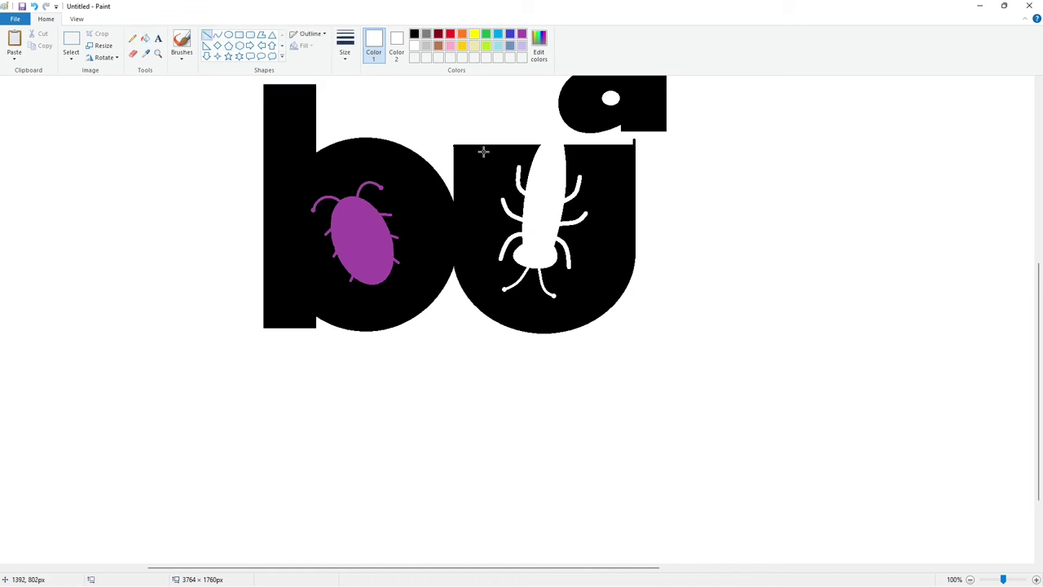
{"action": "left_click_drag", "start_coordinate": [447, 155], "coordinate": [447, 127]}
{"action": "left_click_drag", "start_coordinate": [598, 138], "coordinate": [647, 143]}
{"action": "left_click", "coordinate": [696, 173]}
{"action": "left_click", "coordinate": [970, 579]}
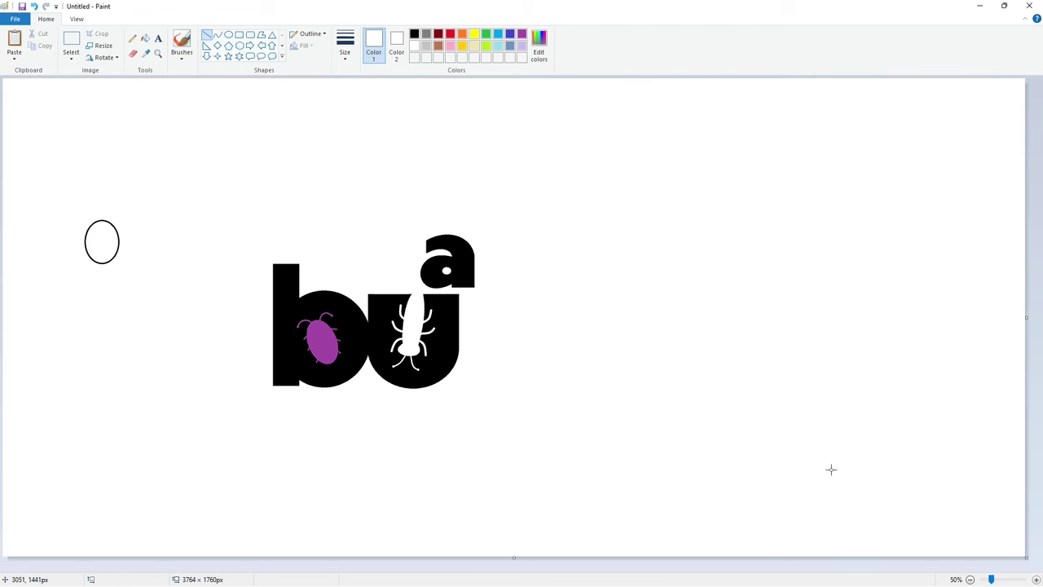
Draw a black circle outline about 317 × 319 px overlapping the right edge of the u as the g's bowl
{"action": "left_click", "coordinate": [229, 34]}
{"action": "left_click", "coordinate": [414, 35]}
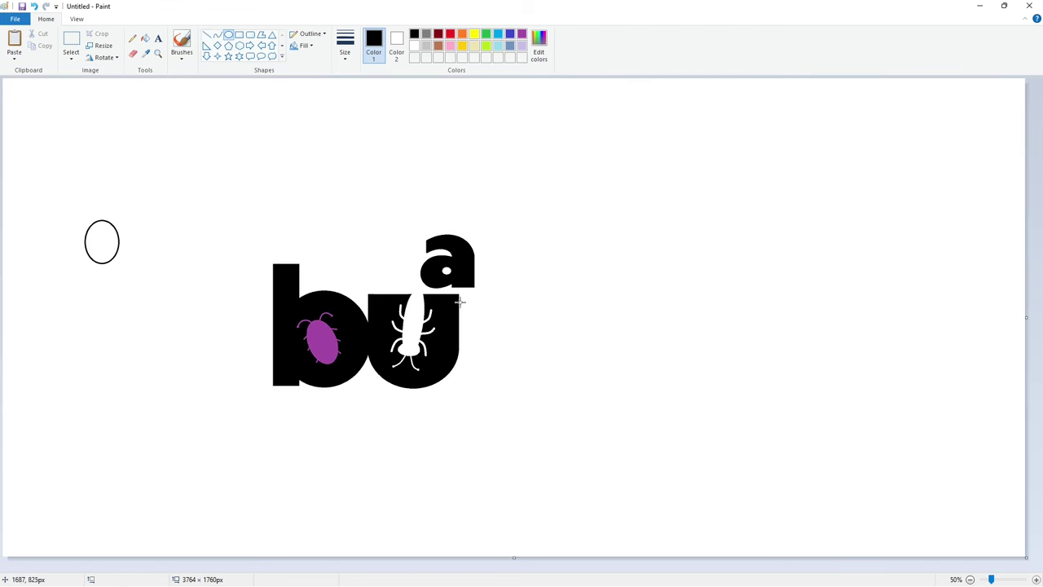
{"action": "left_click_drag", "start_coordinate": [460, 300], "coordinate": [545, 377]}
{"action": "left_click", "coordinate": [345, 54]}
{"action": "left_click", "coordinate": [369, 119]}
{"action": "left_click_drag", "start_coordinate": [503, 299], "coordinate": [504, 291]}
{"action": "key", "text": "Left"}
{"action": "key", "text": "Left"}
{"action": "key", "text": "Left"}
{"action": "key", "text": "Left"}
{"action": "key", "text": "Left"}
{"action": "key", "text": "Left"}
{"action": "key", "text": "Left"}
{"action": "key", "text": "Left"}
{"action": "key", "text": "Left"}
{"action": "key", "text": "Left"}
{"action": "key", "text": "Down"}
{"action": "key", "text": "Down"}
{"action": "key", "text": "Down"}
{"action": "key", "text": "Down"}
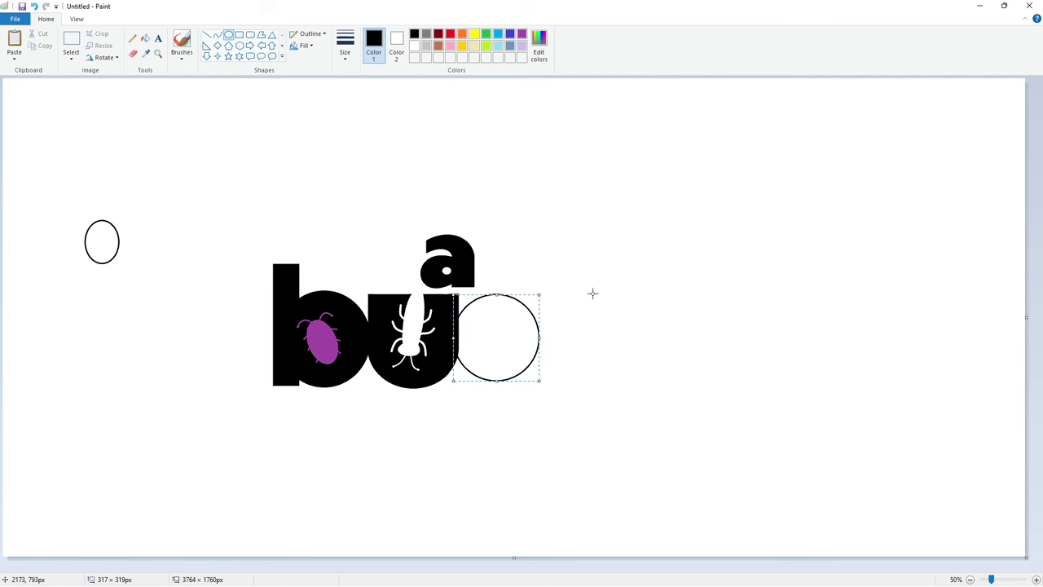
Raise the g's circle slightly and resize it to about 309 px tall, with its left side just touching the u
{"action": "key", "text": "Up"}
{"action": "key", "text": "Up"}
{"action": "key", "text": "Up"}
{"action": "key", "text": "Up"}
{"action": "left_click_drag", "start_coordinate": [499, 379], "coordinate": [503, 375]}
{"action": "left_click_drag", "start_coordinate": [540, 334], "coordinate": [540, 334]}
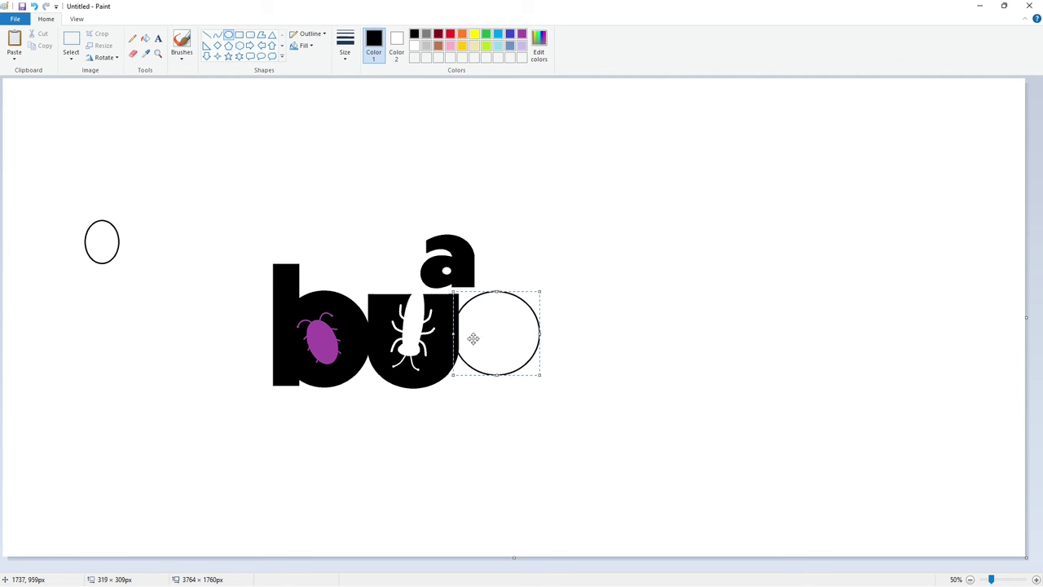
{"action": "left_click_drag", "start_coordinate": [453, 338], "coordinate": [456, 338]}
{"action": "left_click", "coordinate": [605, 350]}
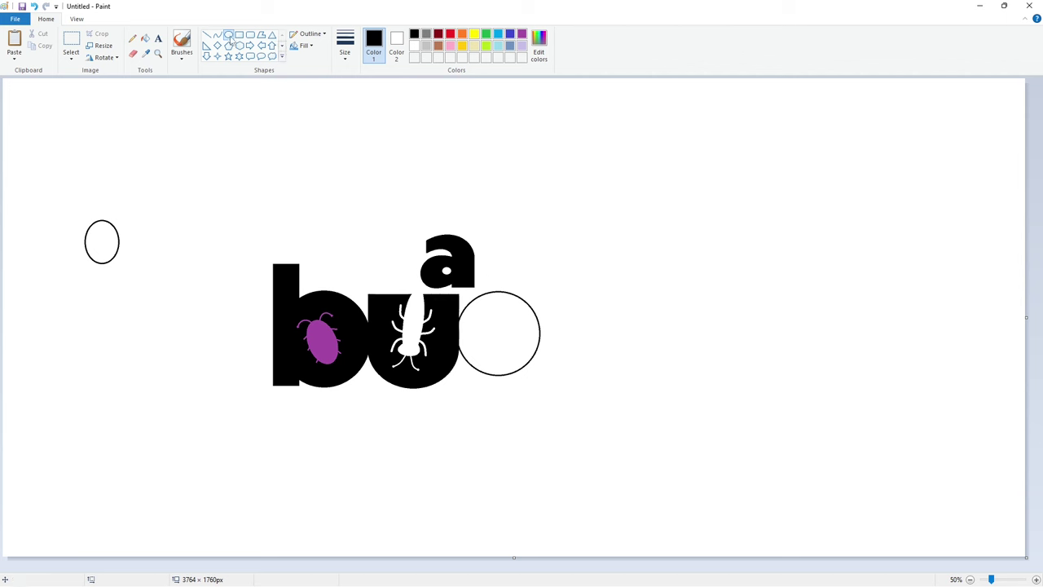
Draw a thinner black ellipse about 271 × 237 px overlapping the bottom of the circle for the g's tail
{"action": "mouse_move", "coordinate": [485, 365]}
{"action": "left_mouse_down"}
{"action": "mouse_move", "coordinate": [542, 414]}
{"action": "mouse_move", "coordinate": [516, 389]}
{"action": "left_mouse_up"}
{"action": "left_click", "coordinate": [344, 51]}
{"action": "left_click", "coordinate": [361, 99]}
{"action": "left_click_drag", "start_coordinate": [539, 387], "coordinate": [511, 348]}
{"action": "left_click_drag", "start_coordinate": [546, 380], "coordinate": [550, 380]}
{"action": "left_click_drag", "start_coordinate": [478, 382], "coordinate": [475, 382]}
{"action": "left_click_drag", "start_coordinate": [550, 379], "coordinate": [549, 380]}
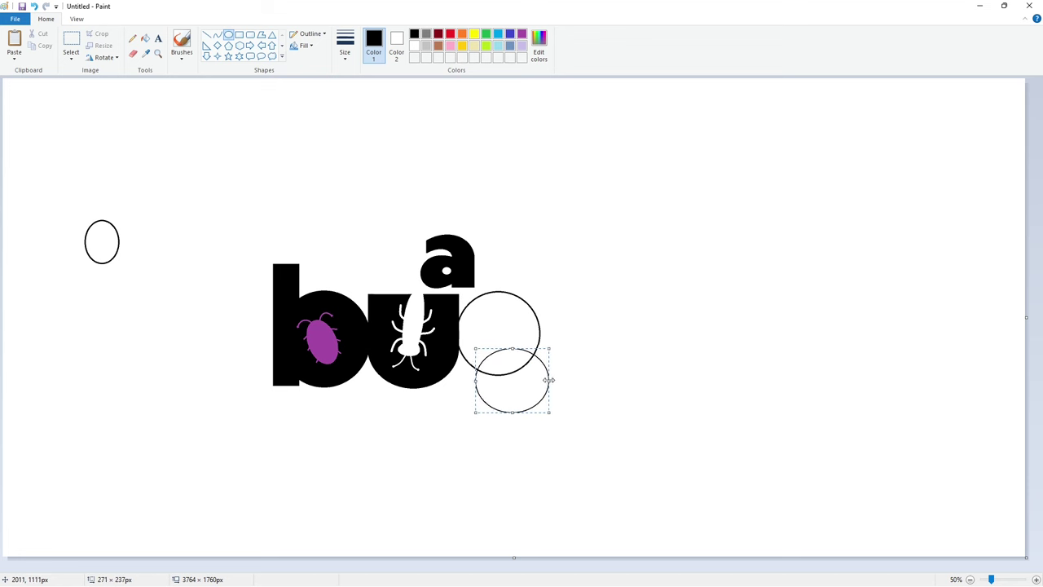
{"action": "left_click", "coordinate": [629, 359]}
Draw the tail's diagonal end line inside the lower ellipse and a vertical line about 412 px up from its right edge
{"action": "left_click", "coordinate": [206, 34]}
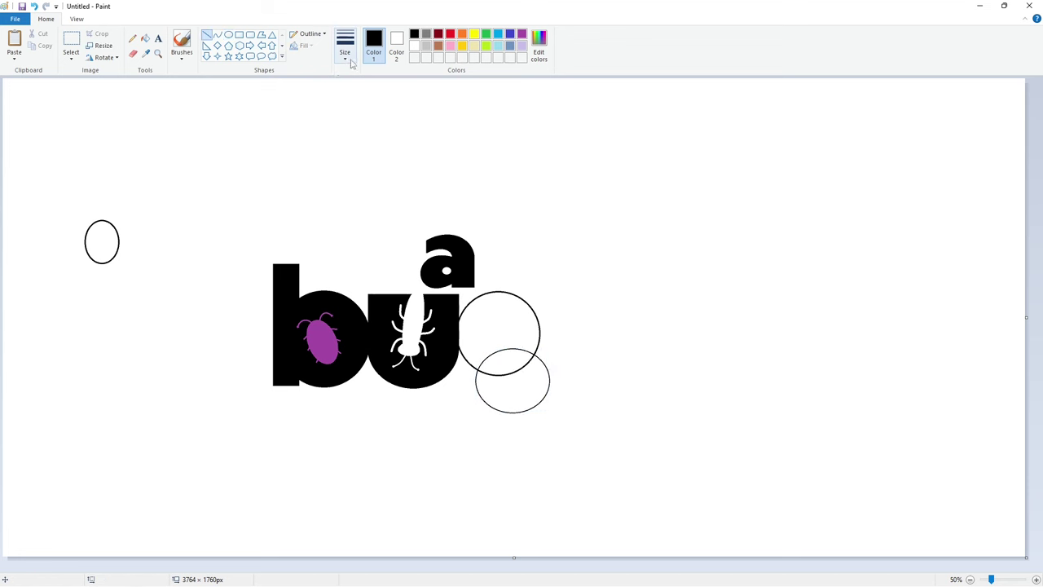
{"action": "left_click_drag", "start_coordinate": [497, 379], "coordinate": [479, 392]}
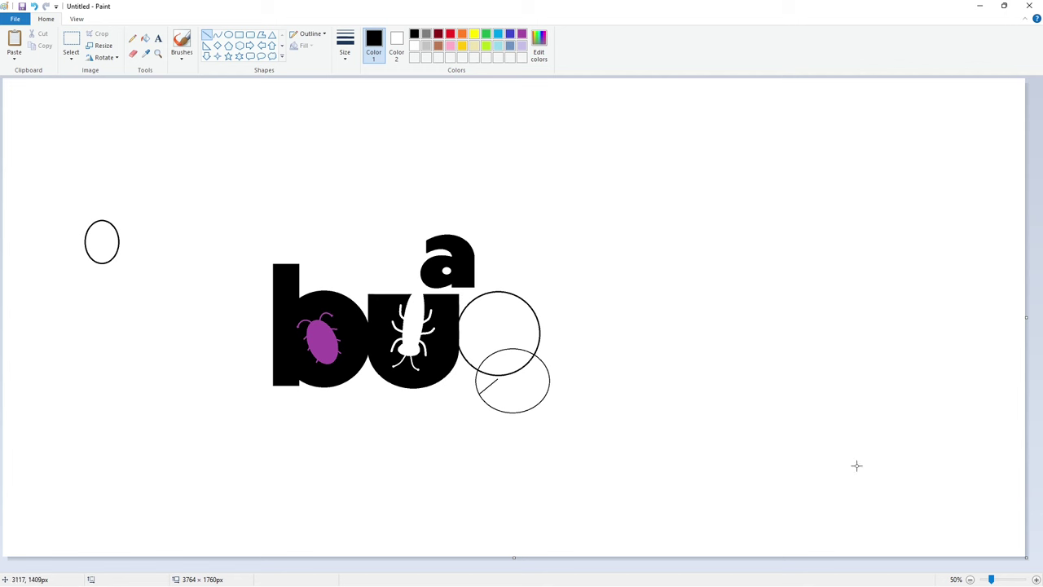
{"action": "left_click", "coordinate": [1036, 580]}
{"action": "scroll", "coordinate": [419, 543], "scroll_direction": "down", "scroll_amount": 5}
{"action": "left_click_drag", "start_coordinate": [412, 568], "coordinate": [739, 568]}
{"action": "left_click_drag", "start_coordinate": [438, 315], "coordinate": [438, 88]}
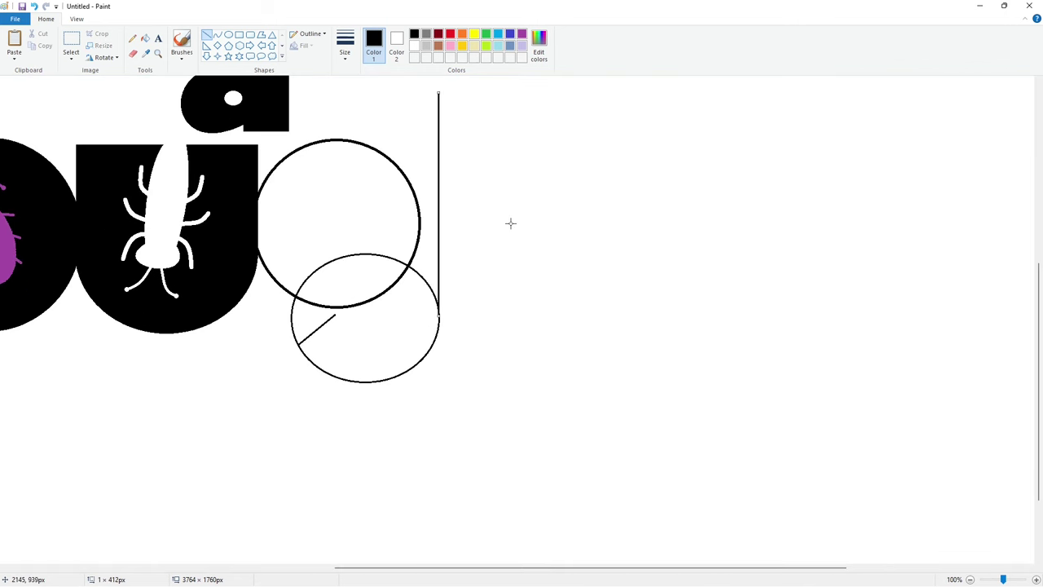
{"action": "left_click", "coordinate": [969, 579]}
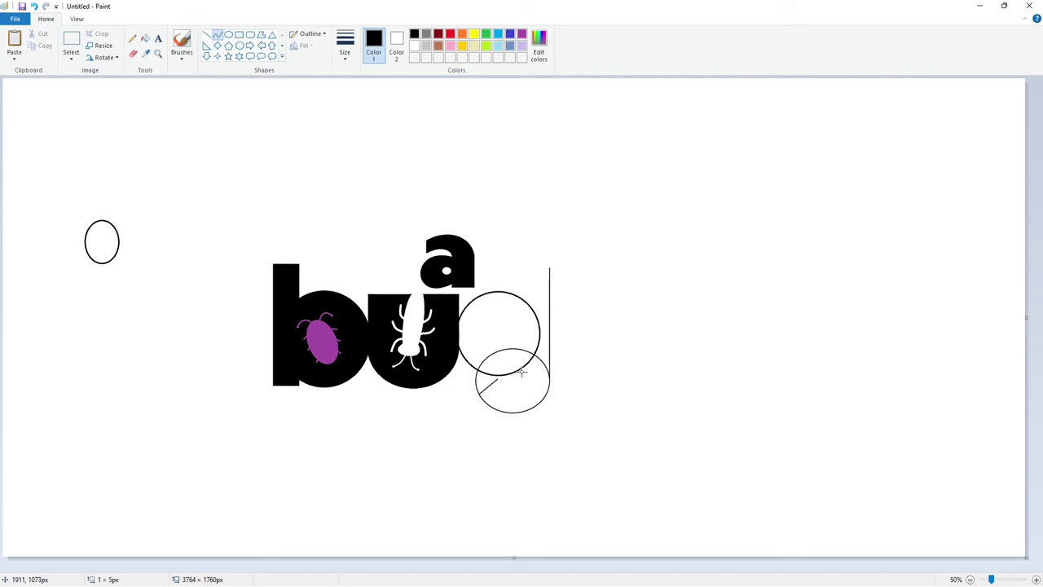
Draw a curve from the diagonal line's upper end to the circle's lower right for the tail's inner edge
{"action": "mouse_move", "coordinate": [522, 372]}
{"action": "left_mouse_down"}
{"action": "mouse_move", "coordinate": [497, 379]}
{"action": "mouse_move", "coordinate": [527, 382]}
{"action": "mouse_move", "coordinate": [507, 392]}
{"action": "mouse_move", "coordinate": [497, 379]}
{"action": "mouse_move", "coordinate": [525, 386]}
{"action": "mouse_move", "coordinate": [509, 394]}
{"action": "left_mouse_up"}
{"action": "left_click", "coordinate": [616, 387]}
{"action": "key", "text": "ctrl+z"}
{"action": "left_click", "coordinate": [647, 388]}
Draw a thicker short vertical and a horizontal line closing off the top of the g's stem
{"action": "left_click", "coordinate": [205, 35]}
{"action": "left_click", "coordinate": [346, 55]}
{"action": "left_click", "coordinate": [360, 119]}
{"action": "left_click_drag", "start_coordinate": [523, 294], "coordinate": [568, 293]}
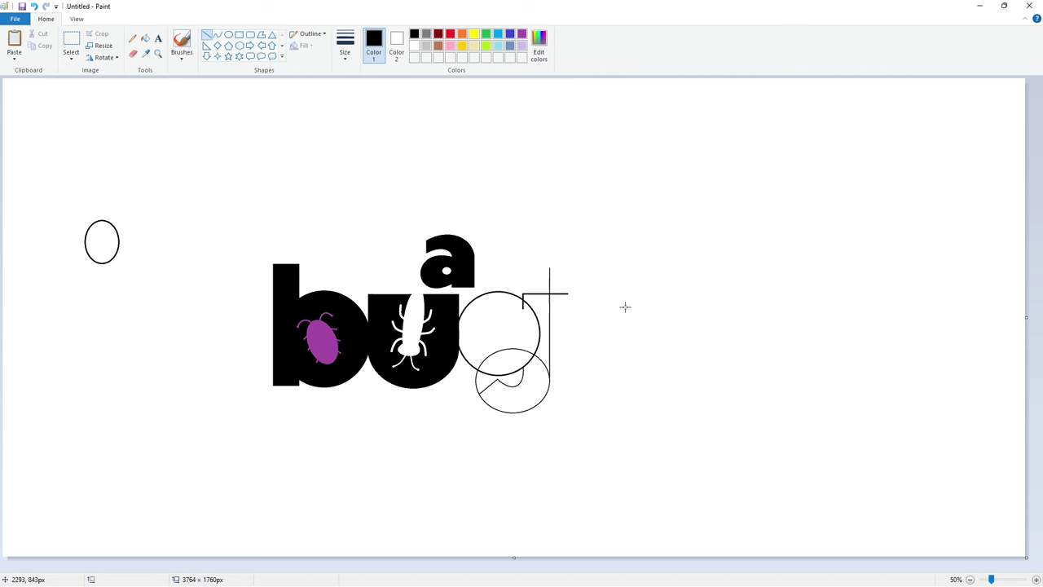
Fill the bowl, stem and tail of the g with black
{"action": "left_click", "coordinate": [145, 38]}
{"action": "left_click", "coordinate": [504, 324]}
{"action": "left_click", "coordinate": [544, 306]}
{"action": "left_click", "coordinate": [531, 396]}
{"action": "left_click", "coordinate": [512, 364]}
Remove the leftover ellipse arc beside the g's tail by cutting its ends with white lines and filling it white
{"action": "left_click", "coordinate": [1036, 579]}
{"action": "scroll", "coordinate": [912, 522], "scroll_direction": "down", "scroll_amount": 6}
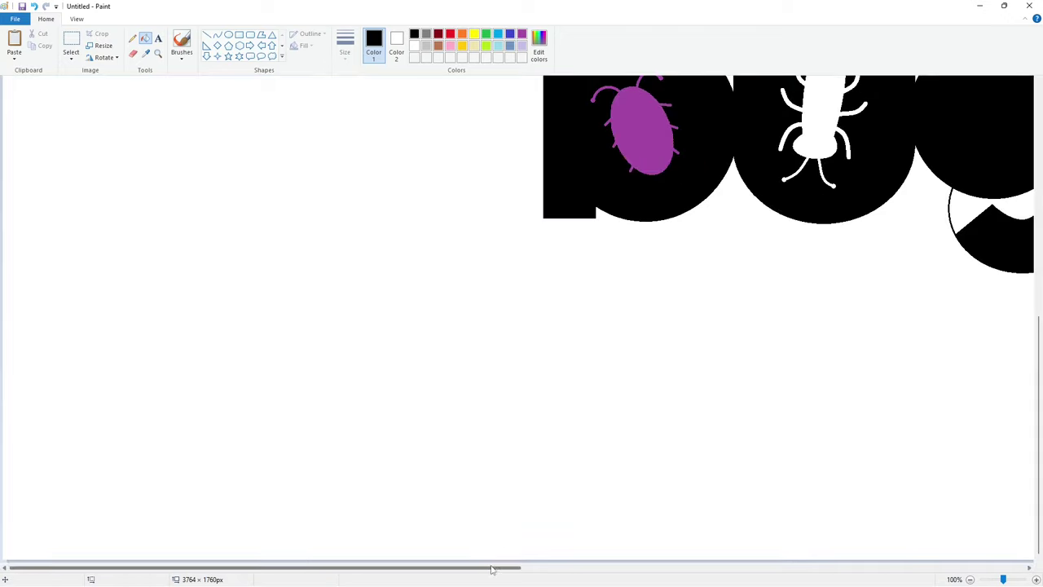
{"action": "left_click_drag", "start_coordinate": [492, 568], "coordinate": [720, 567]}
{"action": "left_click", "coordinate": [414, 46]}
{"action": "left_click", "coordinate": [207, 35]}
{"action": "left_click", "coordinate": [345, 45]}
{"action": "left_click", "coordinate": [368, 121]}
{"action": "left_click_drag", "start_coordinate": [502, 233], "coordinate": [490, 242]}
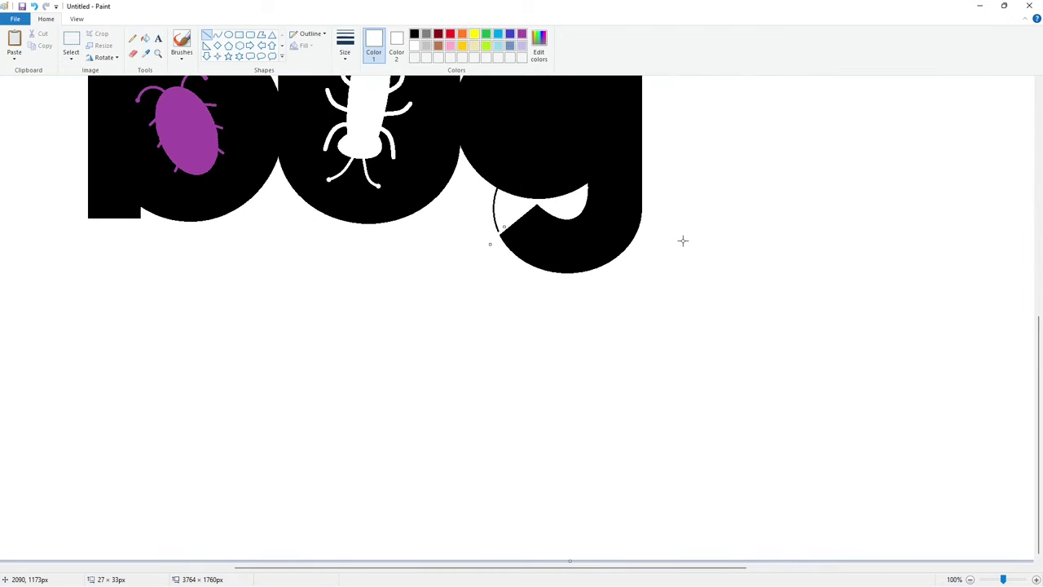
{"action": "left_click_drag", "start_coordinate": [494, 185], "coordinate": [501, 189]}
{"action": "left_click", "coordinate": [145, 39]}
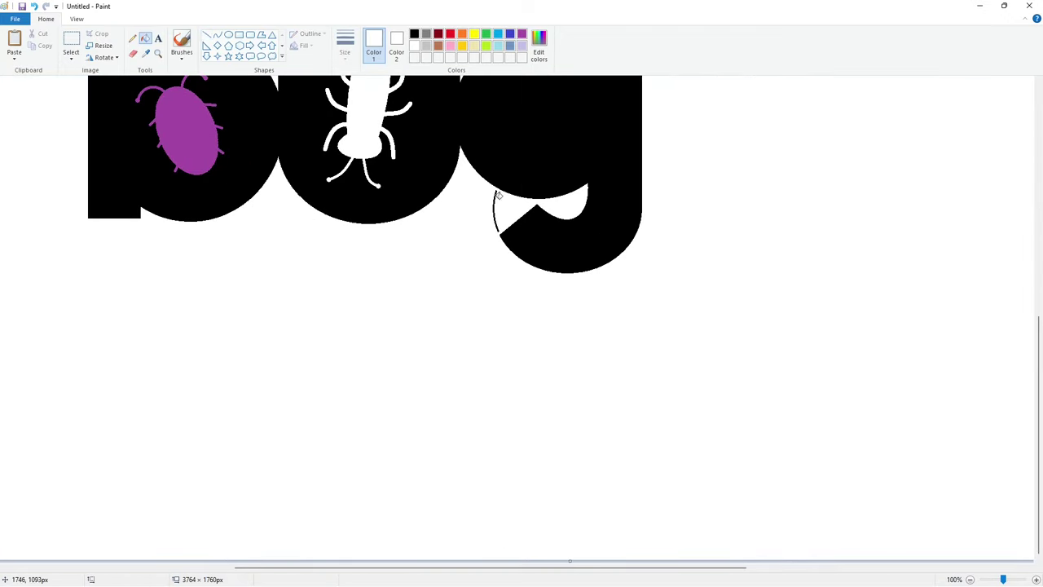
{"action": "left_click", "coordinate": [494, 211]}
Touch up the stem's inner edge and remove the stray lines beyond the g's upper right corner using white
{"action": "scroll", "coordinate": [752, 249], "scroll_direction": "up", "scroll_amount": 3}
{"action": "left_click", "coordinate": [207, 35]}
{"action": "left_click", "coordinate": [414, 35]}
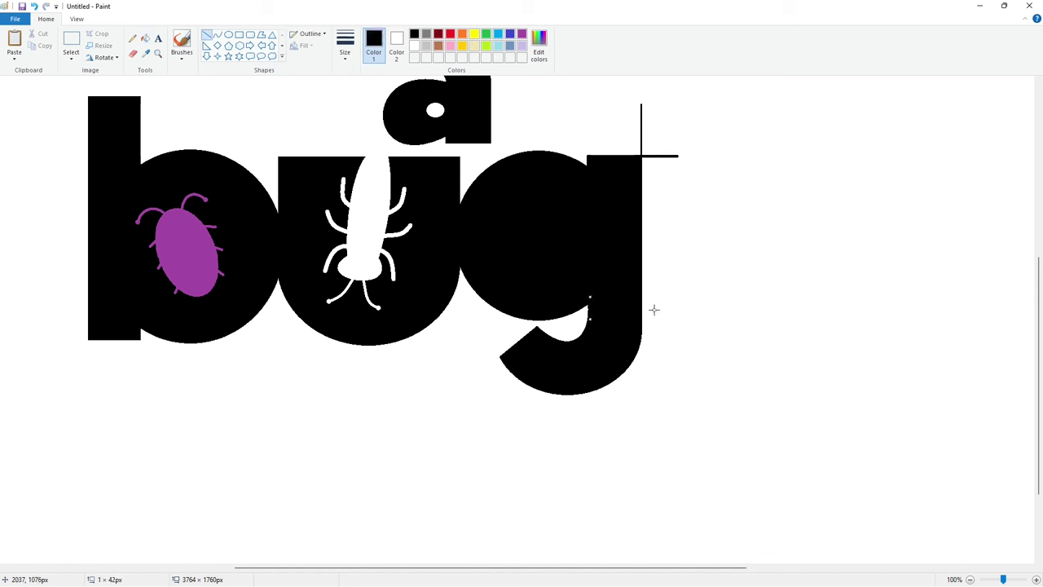
{"action": "mouse_move", "coordinate": [644, 151]}
{"action": "left_mouse_down"}
{"action": "mouse_move", "coordinate": [644, 164]}
{"action": "mouse_move", "coordinate": [647, 153]}
{"action": "left_mouse_up"}
{"action": "left_click", "coordinate": [414, 46]}
{"action": "left_click", "coordinate": [689, 215]}
{"action": "left_click", "coordinate": [145, 38]}
{"action": "left_click", "coordinate": [641, 137]}
{"action": "left_click", "coordinate": [661, 156]}
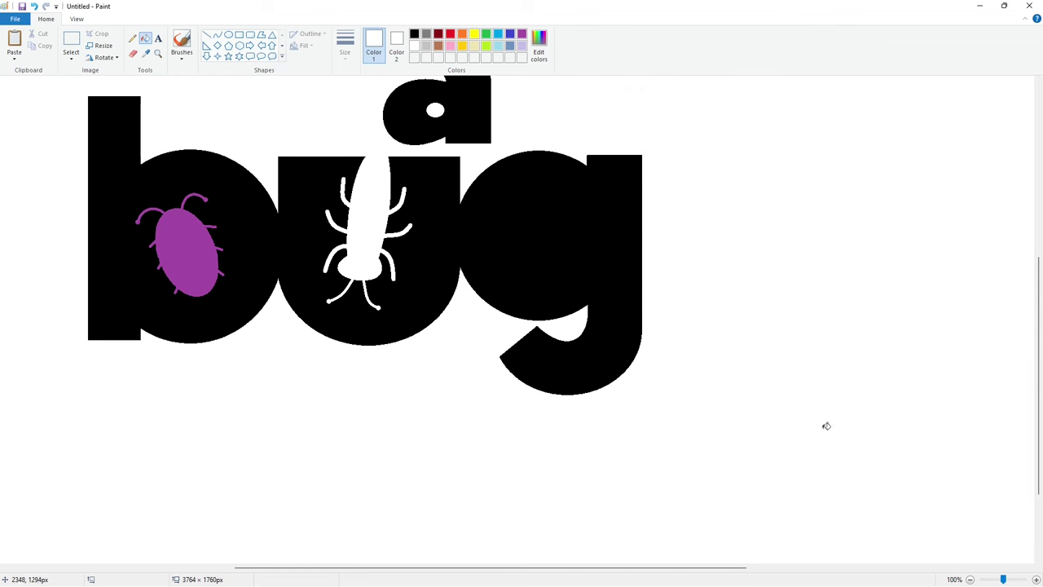
Recolor the connected letters b, u and g lavender
{"action": "left_click", "coordinate": [970, 579]}
{"action": "left_click", "coordinate": [522, 45]}
{"action": "left_click", "coordinate": [496, 346]}
Draw a small tilted oval bug body in black inside the bowl of the g with the Curve tool
{"action": "left_click", "coordinate": [217, 35]}
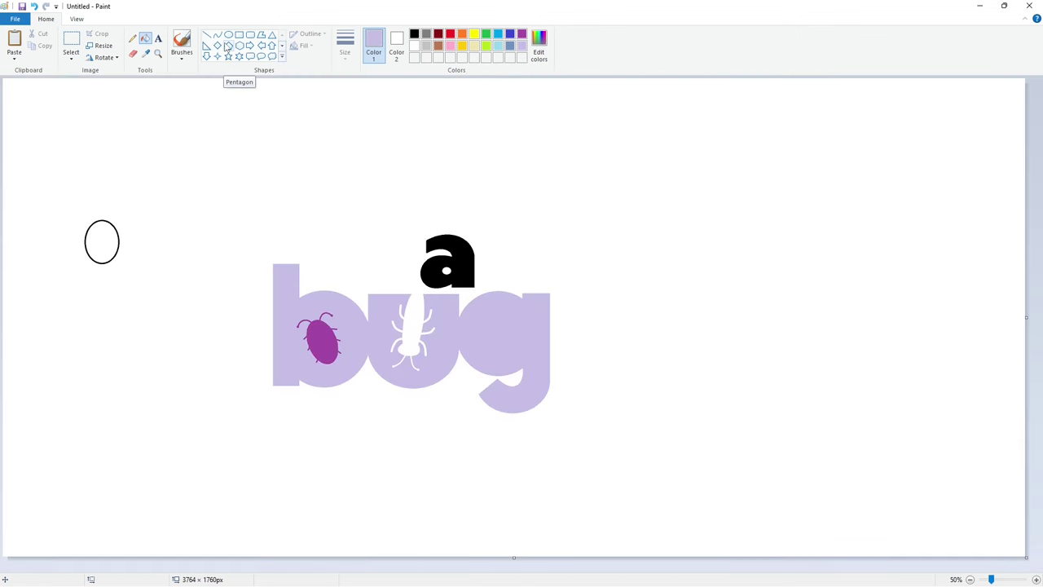
{"action": "left_click", "coordinate": [413, 34]}
{"action": "left_click", "coordinate": [344, 45]}
{"action": "left_click", "coordinate": [370, 106]}
{"action": "mouse_move", "coordinate": [503, 320]}
{"action": "left_mouse_down"}
{"action": "mouse_move", "coordinate": [490, 349]}
{"action": "mouse_move", "coordinate": [478, 339]}
{"action": "mouse_move", "coordinate": [497, 346]}
{"action": "mouse_move", "coordinate": [505, 329]}
{"action": "left_mouse_up"}
{"action": "left_click", "coordinate": [490, 319]}
{"action": "left_click", "coordinate": [551, 341]}
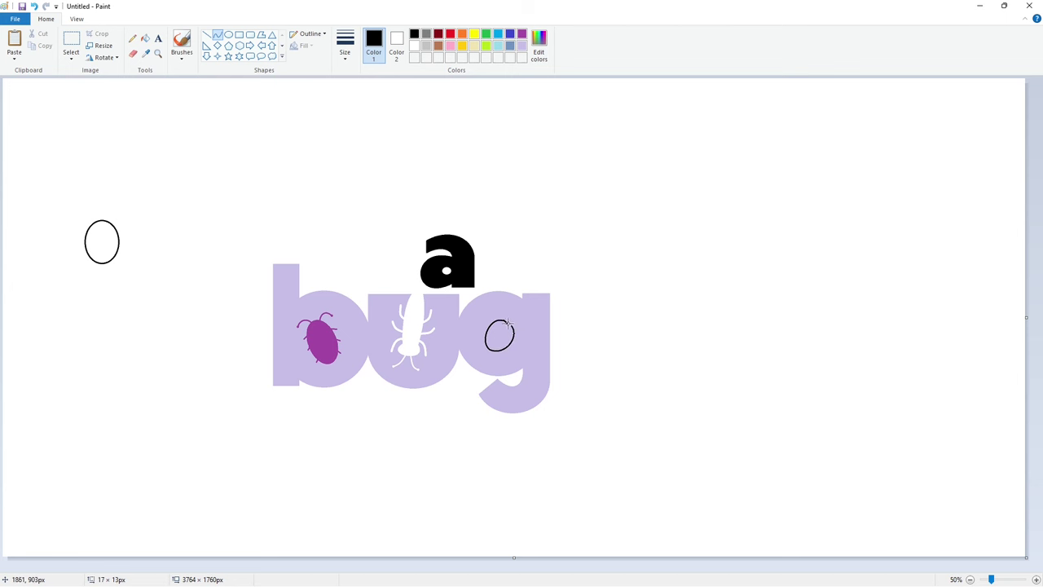
Add a small head, short curved legs and two curled antennae to the g's bug with black curves
{"action": "left_click", "coordinate": [514, 319]}
{"action": "left_click", "coordinate": [557, 326]}
{"action": "left_click", "coordinate": [520, 338]}
{"action": "left_click_drag", "start_coordinate": [522, 333], "coordinate": [480, 338]}
{"action": "left_click", "coordinate": [549, 329]}
{"action": "left_click", "coordinate": [550, 308]}
{"action": "left_click_drag", "start_coordinate": [510, 317], "coordinate": [520, 321]}
{"action": "left_click", "coordinate": [528, 326]}
{"action": "left_click", "coordinate": [628, 335]}
Color the g's bug purple and recolor the connected letters b, u and g black
{"action": "left_click", "coordinate": [146, 38]}
{"action": "left_click", "coordinate": [500, 335]}
{"action": "left_click", "coordinate": [508, 322]}
{"action": "left_click", "coordinate": [521, 34]}
{"action": "left_click", "coordinate": [501, 333]}
{"action": "left_click", "coordinate": [414, 35]}
{"action": "left_click", "coordinate": [537, 314]}
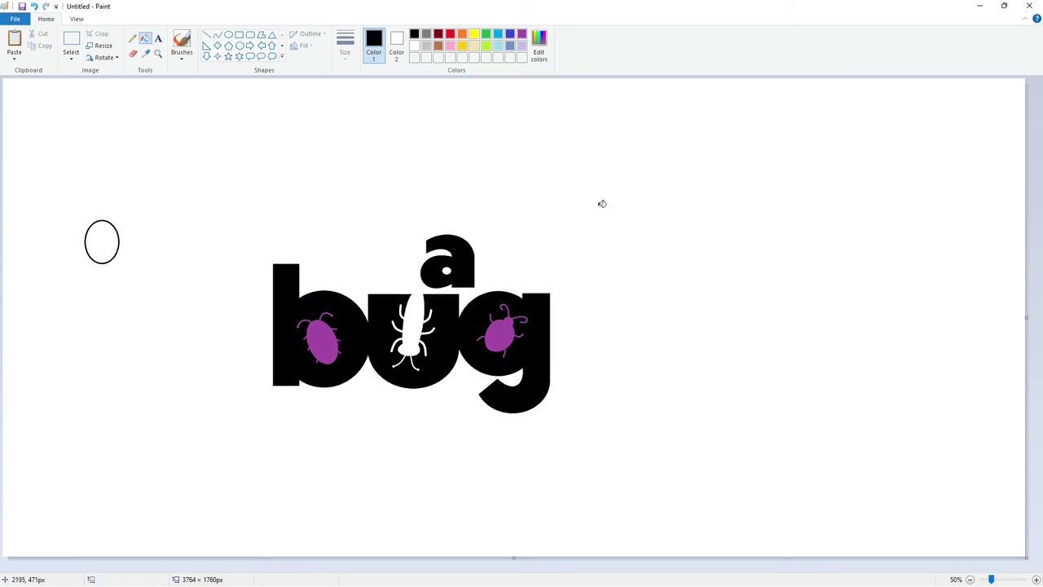
Draw the curved outline of a bold letter s in black directly beside the g, redoing the misplaced curves
{"action": "left_click", "coordinate": [218, 34]}
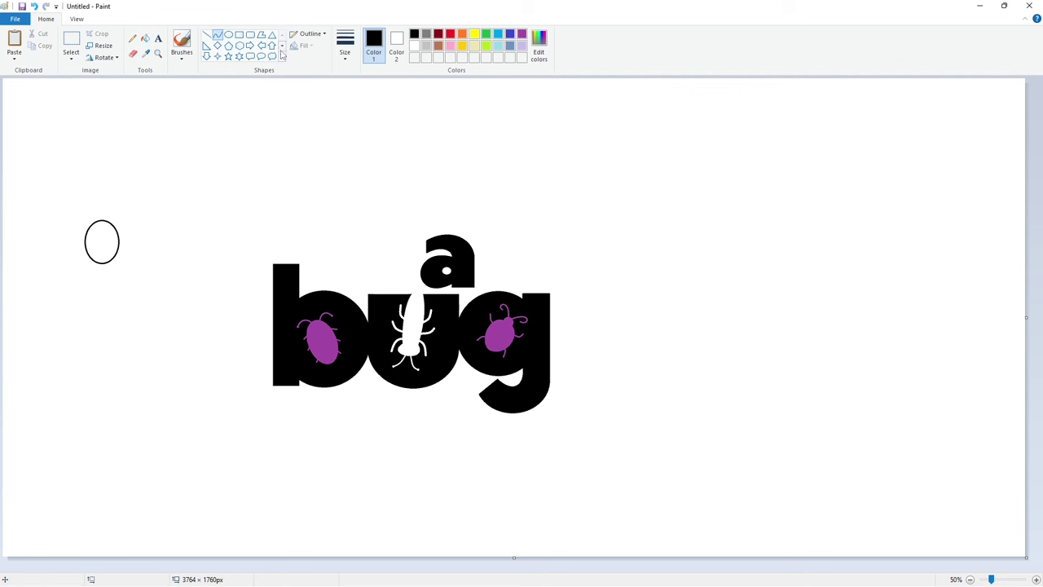
{"action": "mouse_move", "coordinate": [623, 301]}
{"action": "left_mouse_down"}
{"action": "mouse_move", "coordinate": [554, 320]}
{"action": "mouse_move", "coordinate": [569, 286]}
{"action": "mouse_move", "coordinate": [553, 291]}
{"action": "mouse_move", "coordinate": [592, 357]}
{"action": "mouse_move", "coordinate": [554, 332]}
{"action": "mouse_move", "coordinate": [558, 343]}
{"action": "left_mouse_up"}
{"action": "left_click", "coordinate": [659, 306]}
{"action": "left_click", "coordinate": [203, 38]}
{"action": "mouse_move", "coordinate": [623, 302]}
{"action": "left_mouse_down"}
{"action": "mouse_move", "coordinate": [611, 322]}
{"action": "mouse_move", "coordinate": [579, 313]}
{"action": "mouse_move", "coordinate": [590, 312]}
{"action": "left_mouse_up"}
{"action": "left_click", "coordinate": [578, 316]}
{"action": "key", "text": "ctrl+z"}
{"action": "left_click", "coordinate": [580, 314]}
{"action": "left_click", "coordinate": [676, 314]}
{"action": "key", "text": "ctrl+z"}
{"action": "mouse_move", "coordinate": [589, 312]}
{"action": "left_mouse_down"}
{"action": "mouse_move", "coordinate": [579, 313]}
{"action": "mouse_move", "coordinate": [618, 346]}
{"action": "mouse_move", "coordinate": [621, 334]}
{"action": "mouse_move", "coordinate": [564, 353]}
{"action": "mouse_move", "coordinate": [591, 373]}
{"action": "mouse_move", "coordinate": [603, 366]}
{"action": "mouse_move", "coordinate": [551, 377]}
{"action": "left_mouse_up"}
{"action": "left_click_drag", "start_coordinate": [617, 369], "coordinate": [627, 377]}
{"action": "left_click_drag", "start_coordinate": [606, 389], "coordinate": [598, 406]}
Close the s's lower end with a slanted line and complete its upper inner curve
{"action": "left_click", "coordinate": [206, 34]}
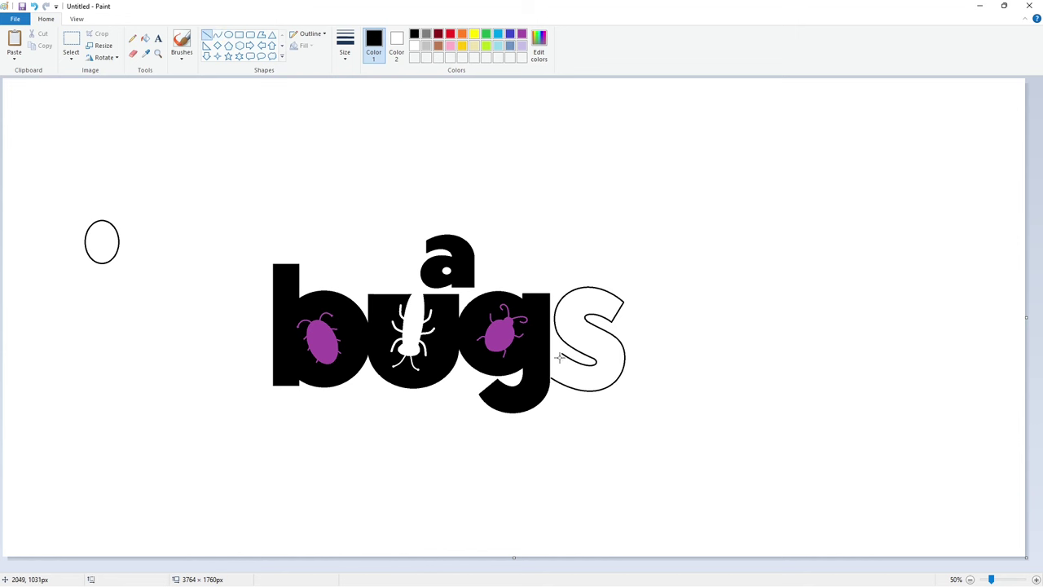
{"action": "left_click_drag", "start_coordinate": [566, 347], "coordinate": [551, 373]}
{"action": "left_click", "coordinate": [217, 34]}
{"action": "left_click_drag", "start_coordinate": [576, 308], "coordinate": [596, 320]}
Seal the s's outline with a short line and fill the letter with black
{"action": "left_click", "coordinate": [145, 39]}
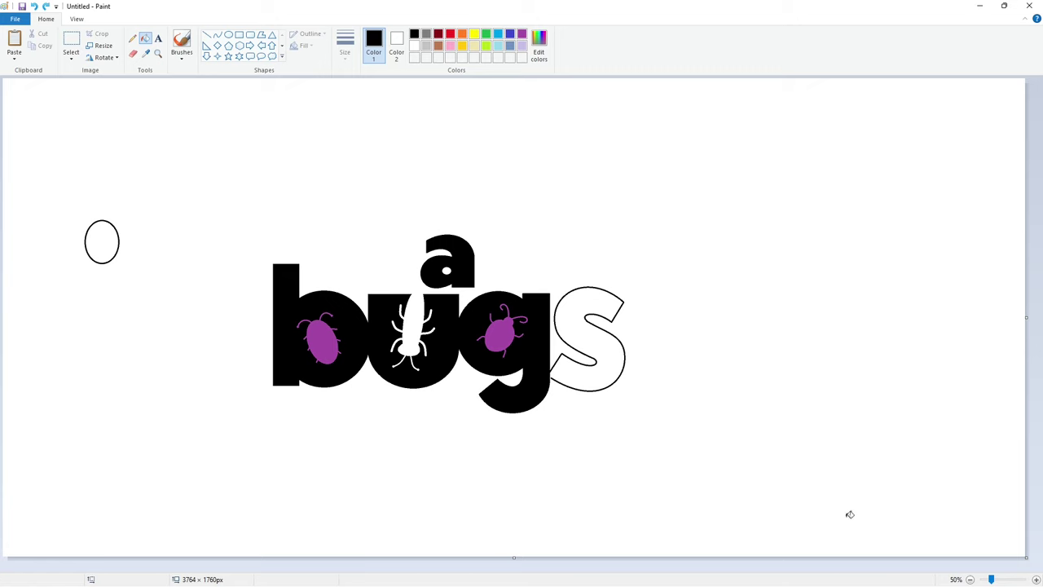
{"action": "left_click", "coordinate": [1035, 579]}
{"action": "left_click_drag", "start_coordinate": [495, 566], "coordinate": [783, 566]}
{"action": "left_click", "coordinate": [206, 34]}
{"action": "left_click_drag", "start_coordinate": [535, 211], "coordinate": [504, 197]}
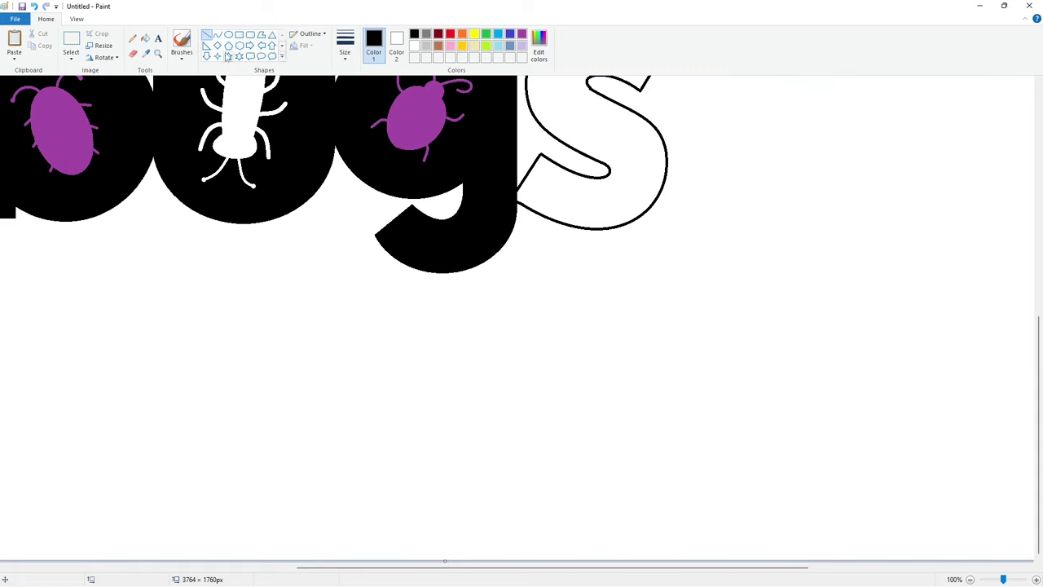
{"action": "left_click", "coordinate": [145, 38]}
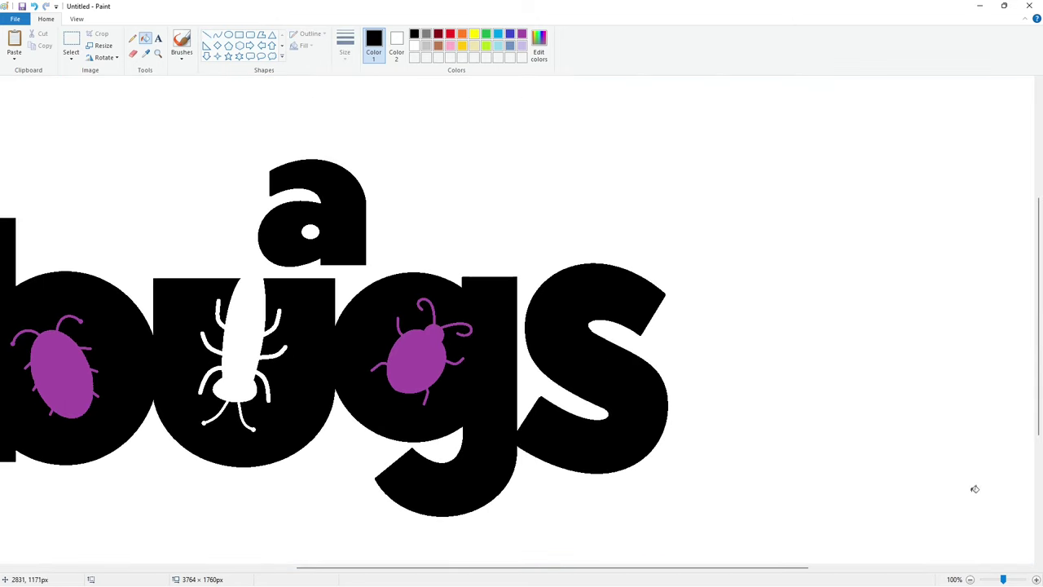
Draw a tall narrow rectangle below the u as the letter l and fill it with black
{"action": "scroll", "coordinate": [884, 448], "scroll_direction": "down", "scroll_amount": 2}
{"action": "left_click", "coordinate": [239, 34]}
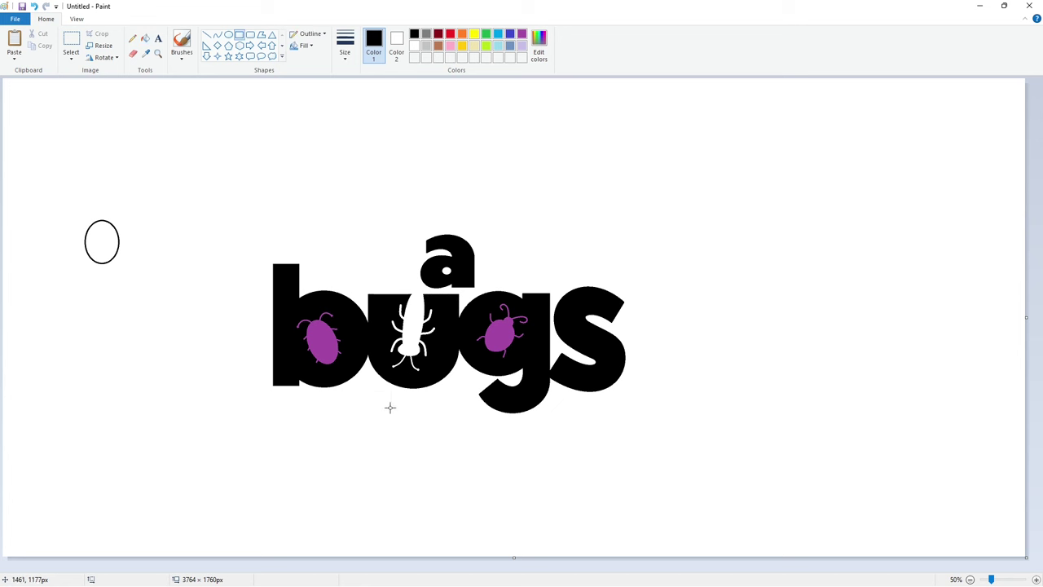
{"action": "left_click_drag", "start_coordinate": [375, 391], "coordinate": [398, 470]}
{"action": "left_click", "coordinate": [145, 38]}
{"action": "left_click", "coordinate": [386, 430]}
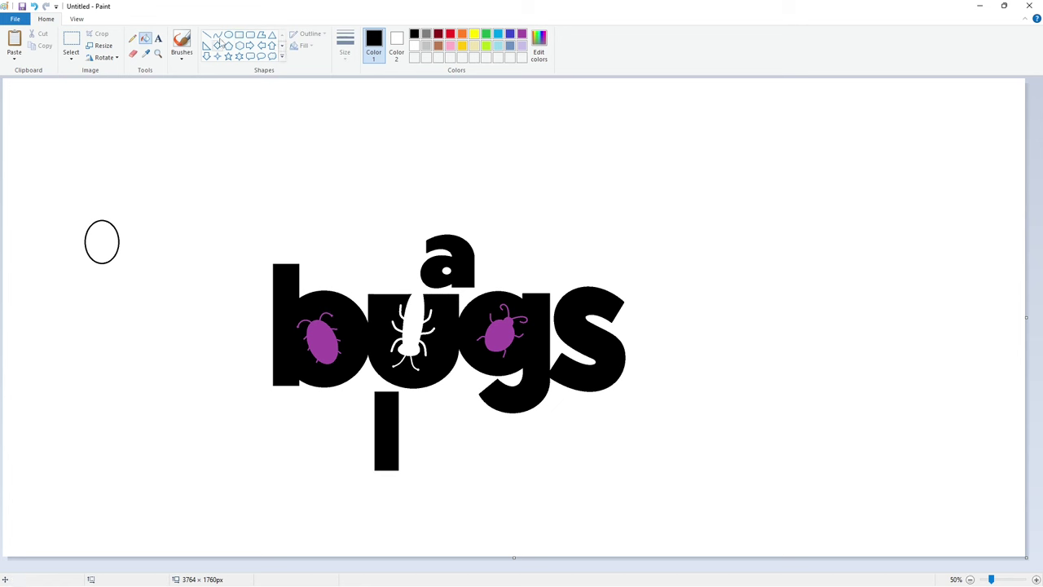
Draw the letter i beside the l from a rectangle about 81 × 181 px and an oval dot, both filled black
{"action": "left_click", "coordinate": [238, 34]}
{"action": "left_click_drag", "start_coordinate": [406, 420], "coordinate": [429, 469]}
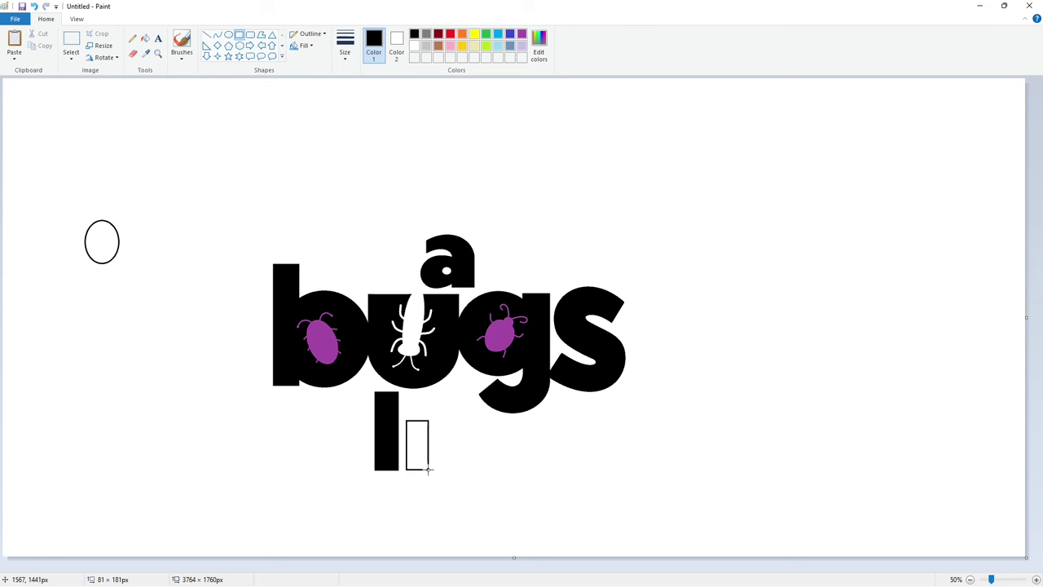
{"action": "left_click", "coordinate": [145, 38]}
{"action": "left_click", "coordinate": [418, 444]}
{"action": "mouse_move", "coordinate": [407, 395]}
{"action": "left_mouse_down"}
{"action": "mouse_move", "coordinate": [431, 416]}
{"action": "mouse_move", "coordinate": [420, 392]}
{"action": "mouse_move", "coordinate": [404, 416]}
{"action": "left_mouse_up"}
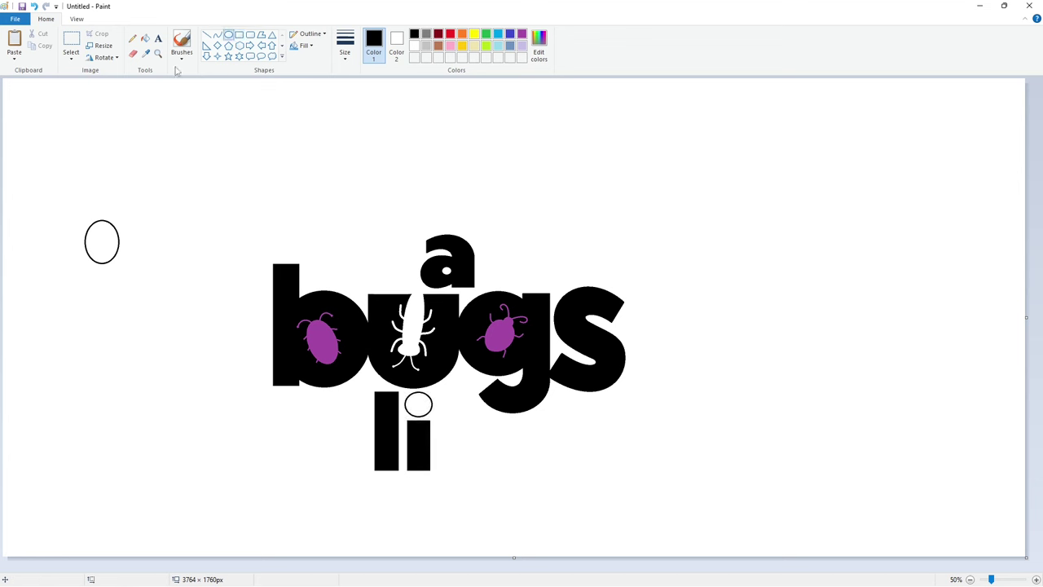
{"action": "left_click", "coordinate": [145, 38]}
{"action": "left_click", "coordinate": [418, 404]}
Outline the f beside the i with a curved hook, a rectangular stem and a rectangular crossbar
{"action": "left_click", "coordinate": [217, 34]}
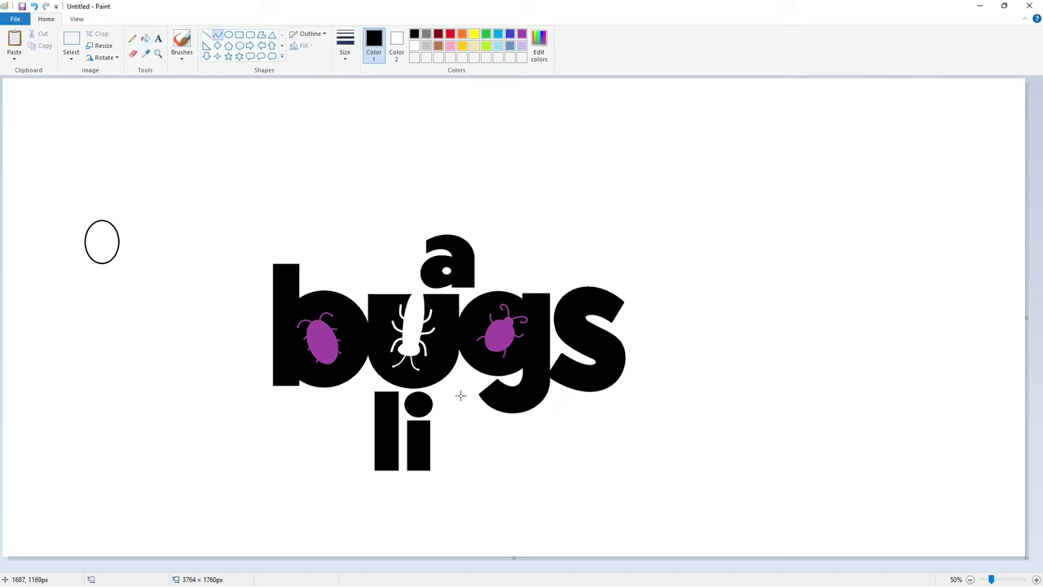
{"action": "mouse_move", "coordinate": [473, 391]}
{"action": "left_mouse_down"}
{"action": "mouse_move", "coordinate": [441, 419]}
{"action": "mouse_move", "coordinate": [449, 389]}
{"action": "mouse_move", "coordinate": [438, 393]}
{"action": "mouse_move", "coordinate": [465, 469]}
{"action": "left_mouse_up"}
{"action": "left_click", "coordinate": [500, 398]}
{"action": "left_click", "coordinate": [239, 35]}
{"action": "left_click", "coordinate": [540, 459]}
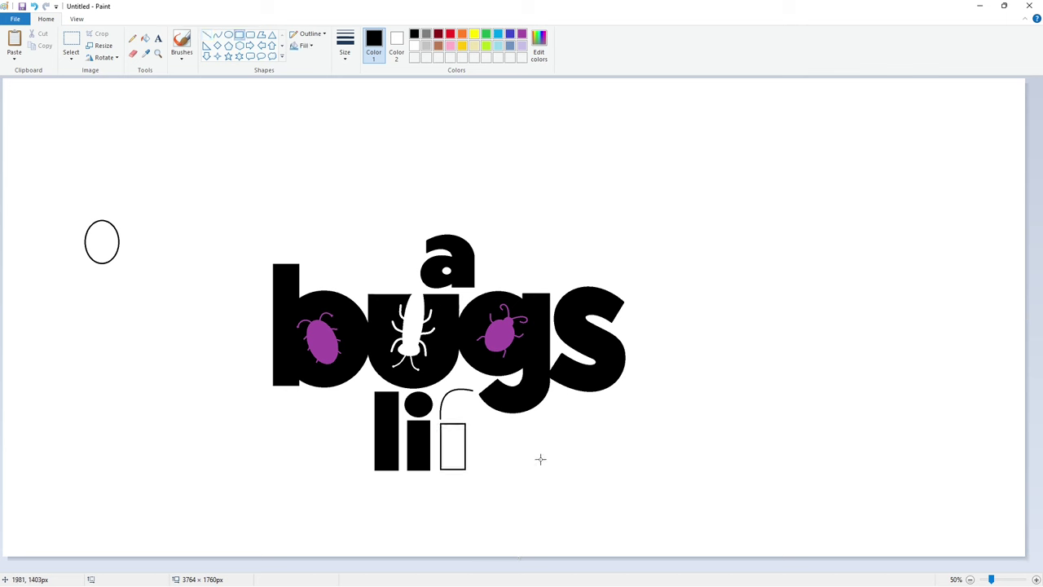
{"action": "left_click_drag", "start_coordinate": [435, 417], "coordinate": [471, 439]}
Close the f's hook with a short vertical line at its tip and an inner curve down to the crossbar
{"action": "left_click", "coordinate": [207, 35]}
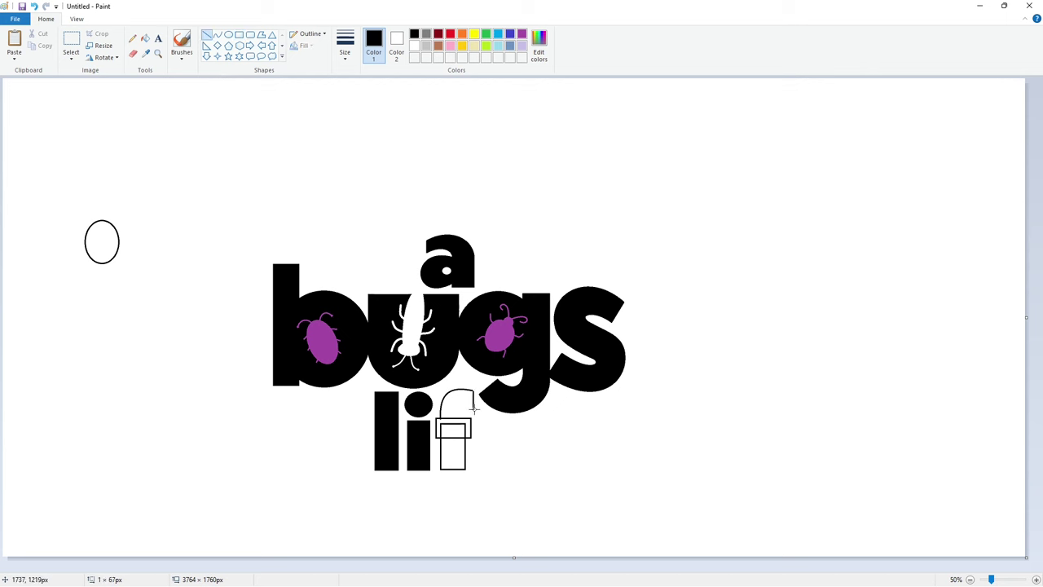
{"action": "left_click", "coordinate": [217, 36]}
{"action": "left_click_drag", "start_coordinate": [461, 406], "coordinate": [467, 408]}
{"action": "left_click", "coordinate": [467, 409]}
{"action": "left_click", "coordinate": [538, 417]}
{"action": "left_click_drag", "start_coordinate": [474, 409], "coordinate": [464, 417]}
{"action": "left_click", "coordinate": [465, 409]}
{"action": "left_click", "coordinate": [465, 409]}
Fill the hook, crossbar and stem of the f with black
{"action": "left_click", "coordinate": [1036, 580]}
{"action": "left_click_drag", "start_coordinate": [1038, 245], "coordinate": [1038, 424]}
{"action": "left_click_drag", "start_coordinate": [326, 568], "coordinate": [460, 568]}
{"action": "left_click", "coordinate": [145, 38]}
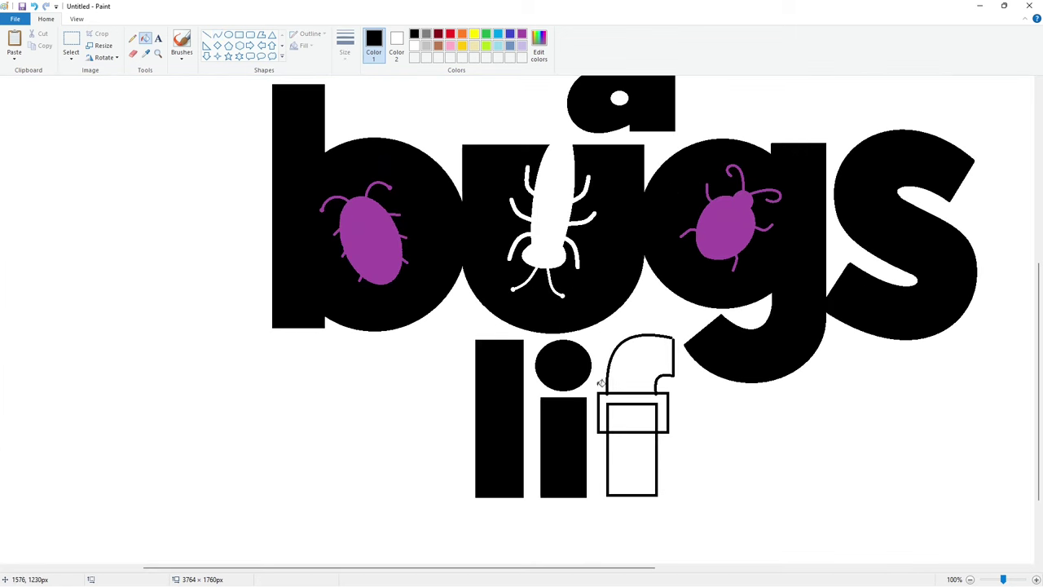
{"action": "left_click", "coordinate": [625, 375]}
{"action": "left_click", "coordinate": [630, 397]}
{"action": "left_click", "coordinate": [630, 418]}
{"action": "left_click", "coordinate": [630, 448]}
Trim the f's hook tip and crossbar edge with vertical white lines and fill the leftover slivers white
{"action": "left_click", "coordinate": [206, 35]}
{"action": "left_click", "coordinate": [414, 45]}
{"action": "left_click_drag", "start_coordinate": [679, 321], "coordinate": [684, 461]}
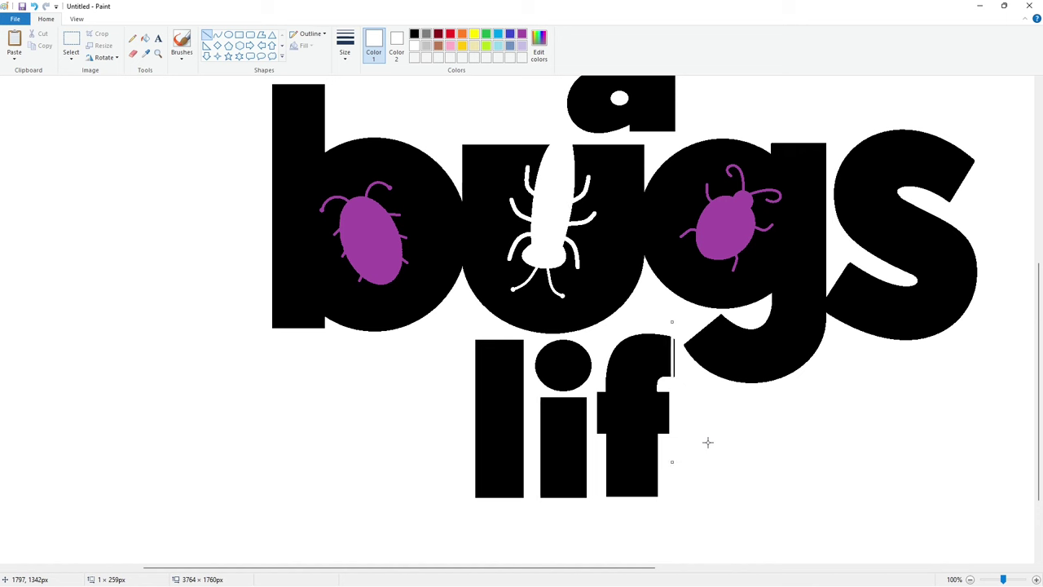
{"action": "left_click", "coordinate": [145, 38]}
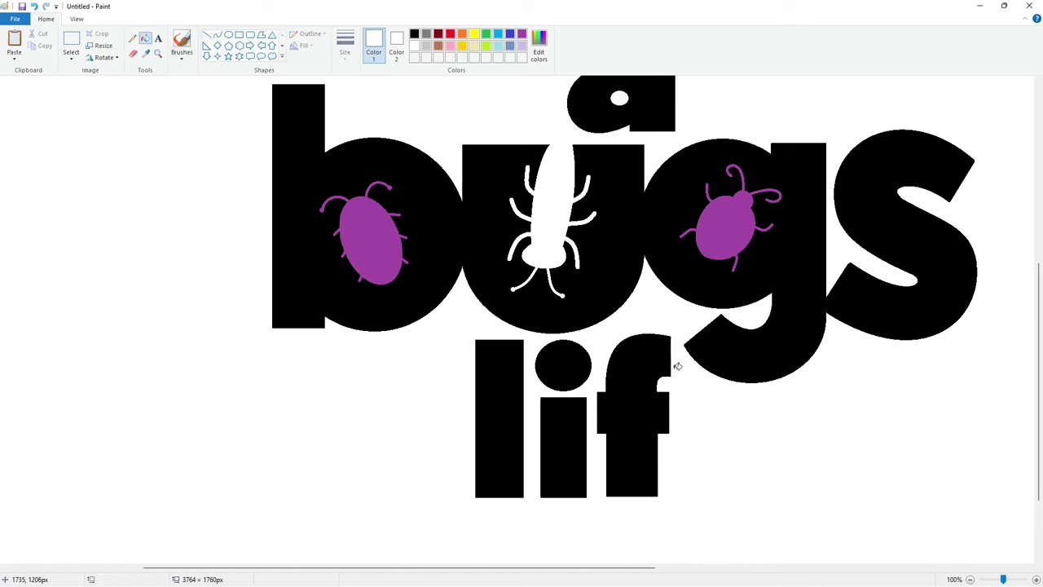
{"action": "left_click", "coordinate": [207, 35]}
{"action": "left_click_drag", "start_coordinate": [596, 383], "coordinate": [595, 450]}
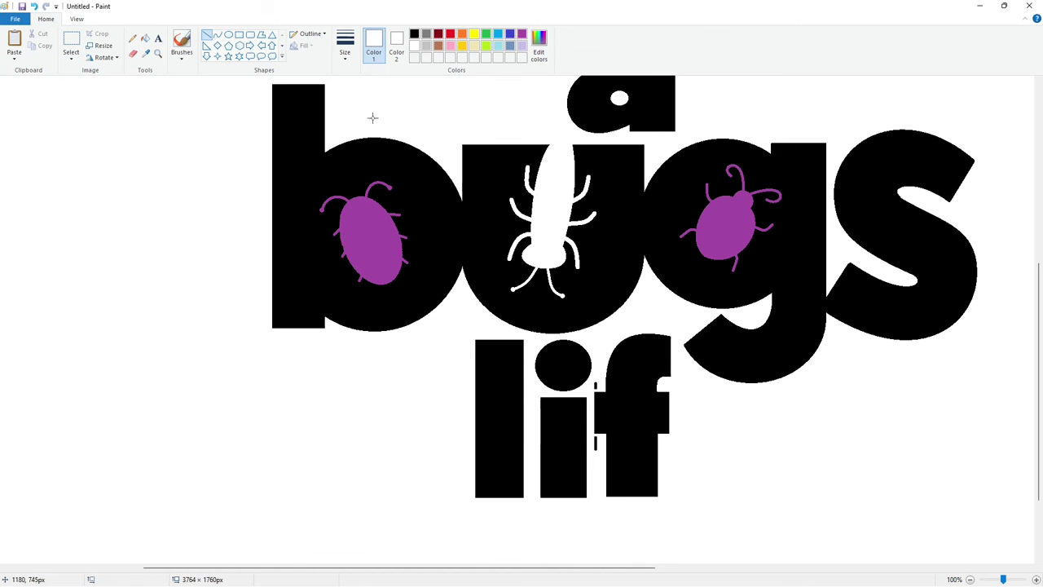
{"action": "left_click", "coordinate": [145, 38]}
{"action": "scroll", "coordinate": [923, 552], "scroll_direction": "down", "scroll_amount": 1}
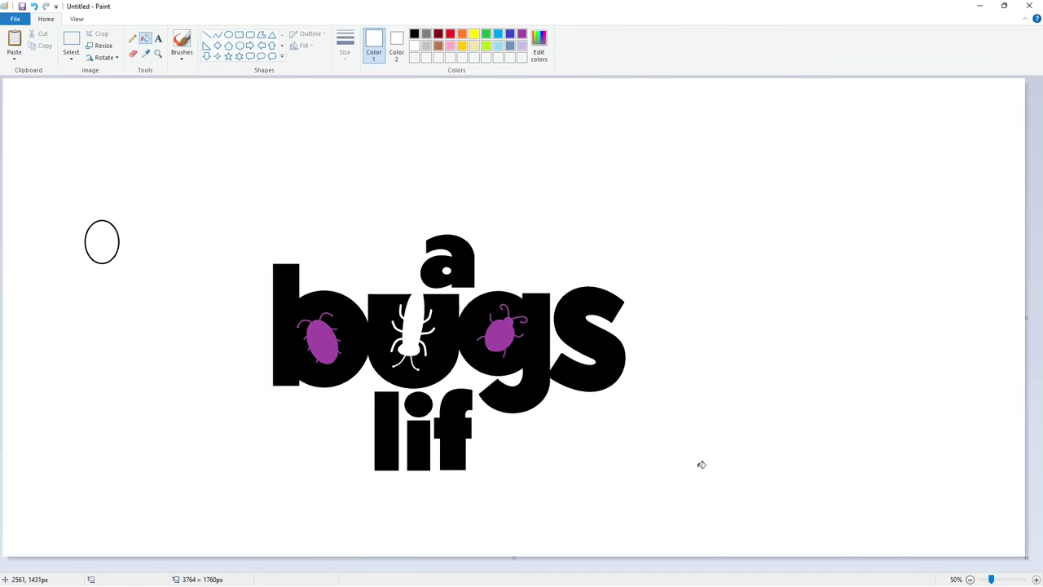
Draw an oval ring with a narrow inner hole beside the f for the e and color it lavender
{"action": "left_click", "coordinate": [228, 35]}
{"action": "left_click", "coordinate": [413, 34]}
{"action": "mouse_move", "coordinate": [479, 413]}
{"action": "left_mouse_down"}
{"action": "mouse_move", "coordinate": [530, 470]}
{"action": "mouse_move", "coordinate": [492, 446]}
{"action": "mouse_move", "coordinate": [535, 445]}
{"action": "mouse_move", "coordinate": [509, 456]}
{"action": "left_mouse_up"}
{"action": "left_click", "coordinate": [585, 443]}
{"action": "left_click", "coordinate": [145, 38]}
{"action": "left_click", "coordinate": [515, 420]}
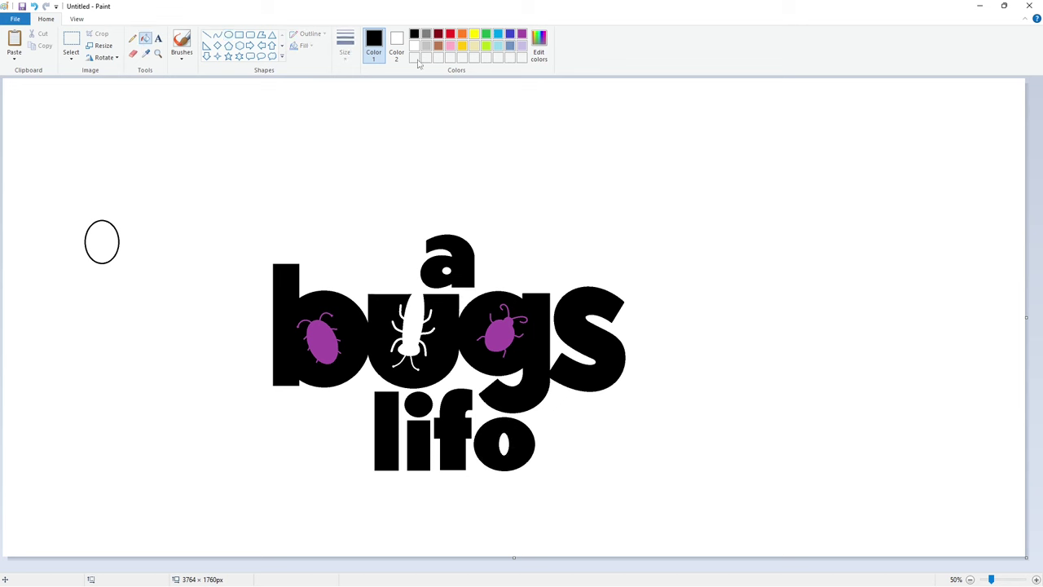
{"action": "left_click", "coordinate": [521, 46]}
{"action": "left_click", "coordinate": [515, 420]}
Draw three horizontal black guide lines across the lavender ring for the e's crossbar and opening
{"action": "left_click", "coordinate": [207, 35]}
{"action": "left_click", "coordinate": [413, 33]}
{"action": "mouse_move", "coordinate": [537, 445]}
{"action": "left_mouse_down"}
{"action": "mouse_move", "coordinate": [497, 444]}
{"action": "mouse_move", "coordinate": [548, 451]}
{"action": "mouse_move", "coordinate": [518, 439]}
{"action": "left_mouse_up"}
{"action": "left_click", "coordinate": [611, 431]}
{"action": "scroll", "coordinate": [649, 538], "scroll_direction": "up", "scroll_amount": 1}
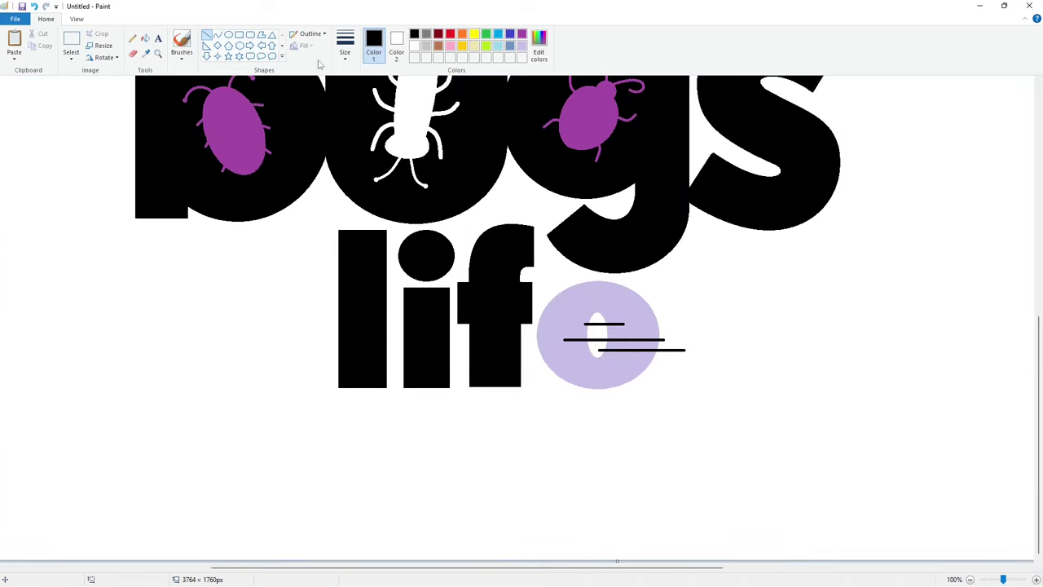
Try to fill the e's opening with white and its remaining parts with black
{"action": "left_click", "coordinate": [414, 45]}
{"action": "left_click", "coordinate": [145, 37]}
{"action": "left_click", "coordinate": [643, 350]}
{"action": "key", "text": "ctrl+z"}
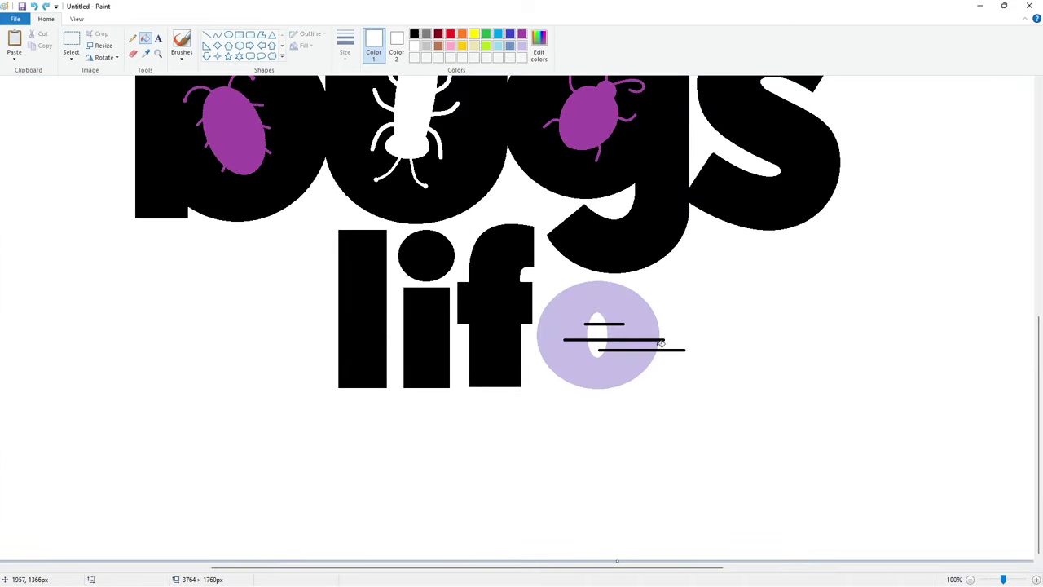
{"action": "left_click", "coordinate": [649, 344]}
{"action": "left_click", "coordinate": [610, 296]}
{"action": "key", "text": "ctrl+z"}
{"action": "left_click", "coordinate": [413, 34]}
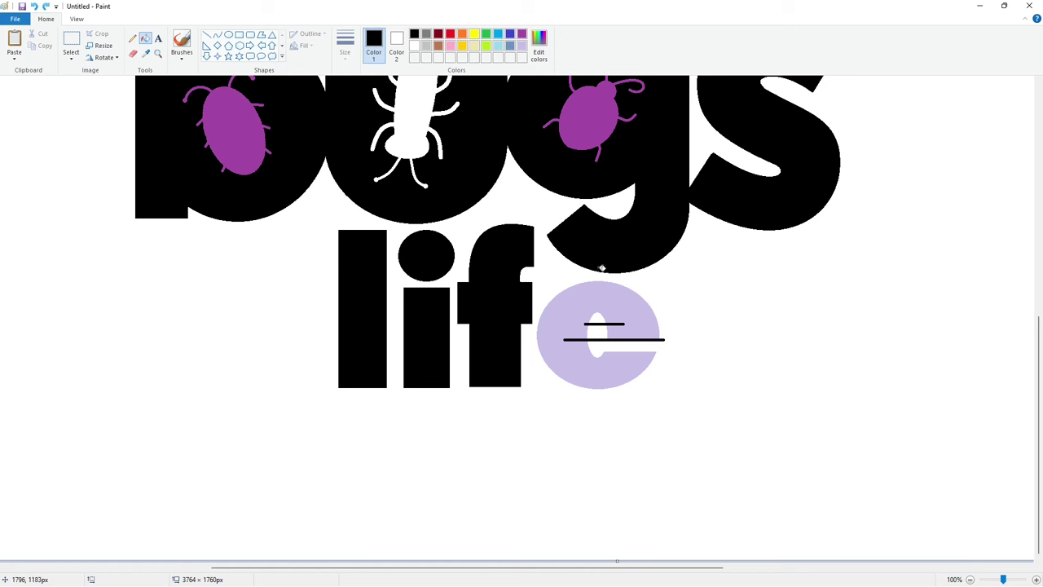
{"action": "left_click", "coordinate": [601, 297]}
{"action": "left_click", "coordinate": [597, 332]}
Undo the e's fills and guide lines back to the plain lavender ring
{"action": "key", "text": "ctrl+z"}
{"action": "key", "text": "ctrl+z"}
{"action": "key", "text": "ctrl+z"}
{"action": "key", "text": "ctrl+z"}
{"action": "key", "text": "ctrl+z"}
{"action": "key", "text": "ctrl+z"}
{"action": "key", "text": "ctrl+z"}
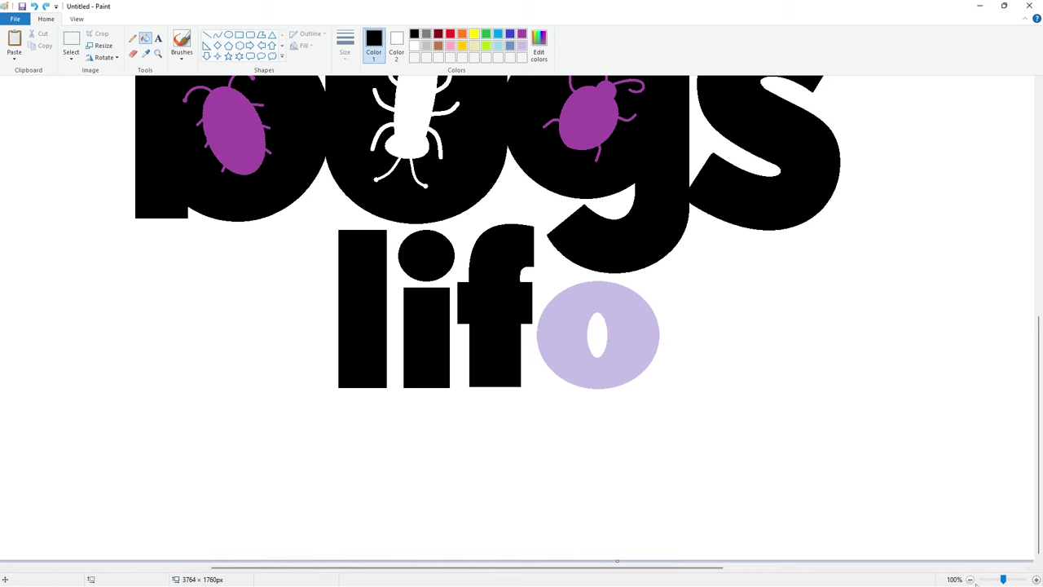
Redraw three horizontal black lines across the ring to mark the e's crossbar and opening
{"action": "scroll", "coordinate": [702, 366], "scroll_direction": "down", "scroll_amount": 1}
{"action": "left_click", "coordinate": [207, 35]}
{"action": "left_click", "coordinate": [414, 45]}
{"action": "left_click", "coordinate": [414, 34]}
{"action": "mouse_move", "coordinate": [538, 445]}
{"action": "left_mouse_down"}
{"action": "mouse_move", "coordinate": [488, 446]}
{"action": "mouse_move", "coordinate": [513, 438]}
{"action": "left_mouse_up"}
{"action": "left_click", "coordinate": [667, 402]}
{"action": "left_click", "coordinate": [605, 434]}
{"action": "left_click", "coordinate": [916, 536]}
Fill the e's opening with white and the rest of the letter with black
{"action": "left_click", "coordinate": [1035, 579]}
{"action": "left_click_drag", "start_coordinate": [1038, 261], "coordinate": [1038, 497]}
{"action": "left_click_drag", "start_coordinate": [503, 568], "coordinate": [709, 567]}
{"action": "left_click", "coordinate": [147, 40]}
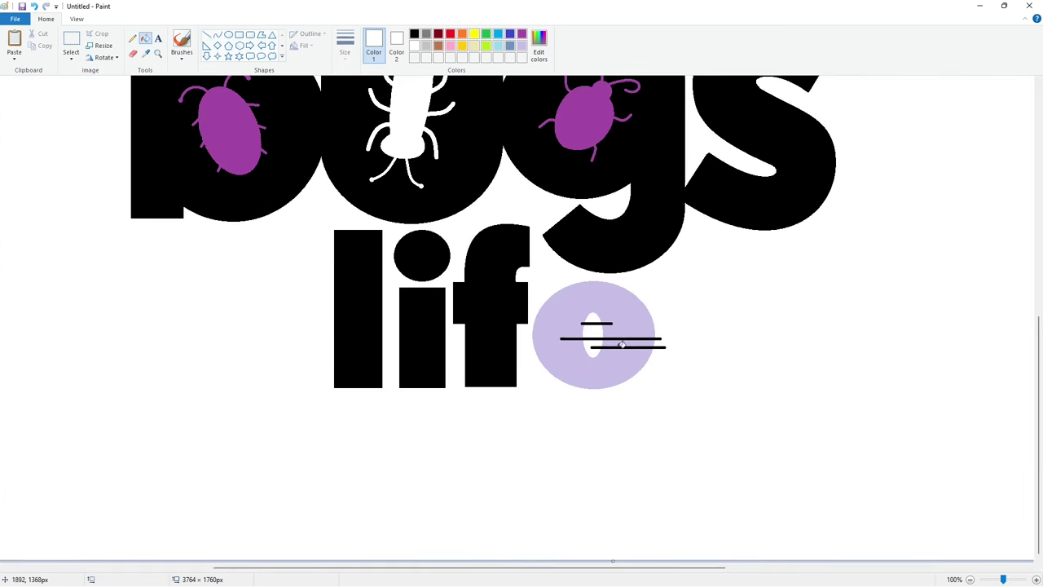
{"action": "key", "text": "ctrl+z"}
{"action": "left_click", "coordinate": [621, 299]}
Trim the crossbar line sticking out of the e's outer edge with short white lines
{"action": "left_click", "coordinate": [205, 36]}
{"action": "left_click", "coordinate": [414, 46]}
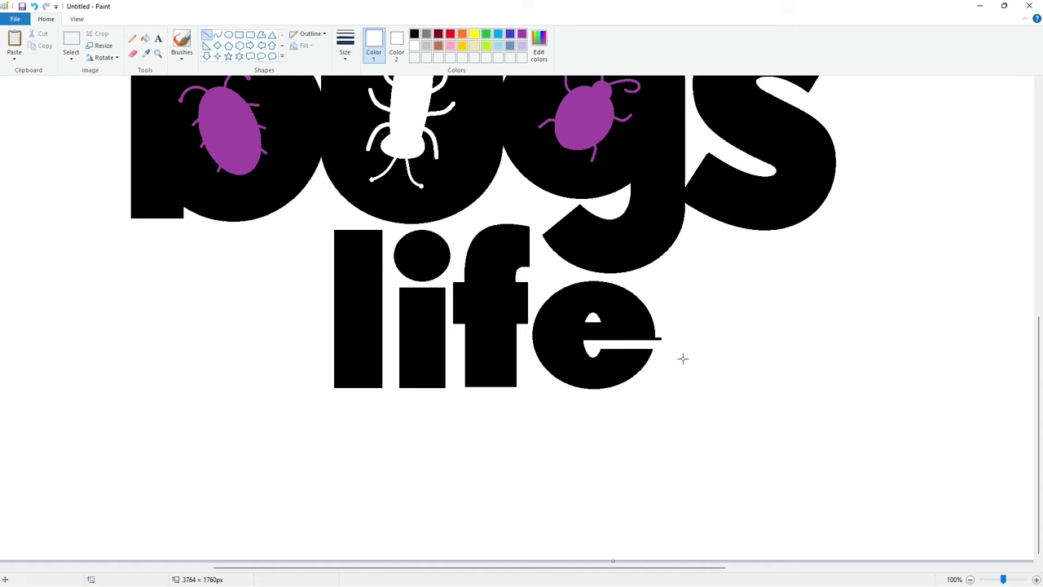
{"action": "left_click", "coordinate": [686, 361]}
{"action": "left_click_drag", "start_coordinate": [656, 335], "coordinate": [661, 342]}
{"action": "left_click", "coordinate": [742, 350]}
{"action": "left_click", "coordinate": [969, 579]}
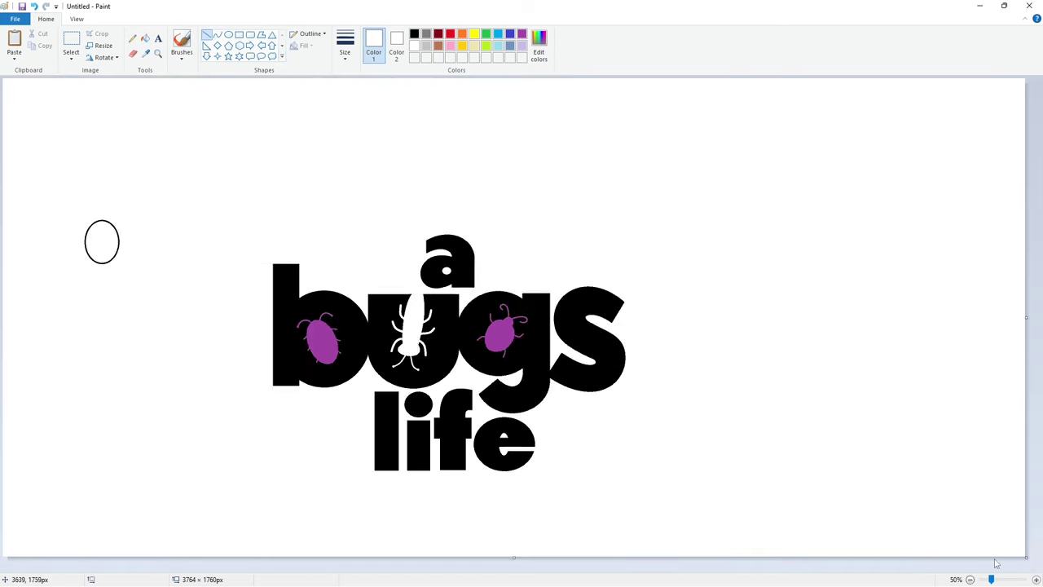
Trim the bases of the l and i level with the f using a horizontal white line about 510 px long
{"action": "left_click", "coordinate": [1035, 579]}
{"action": "left_click_drag", "start_coordinate": [1038, 260], "coordinate": [1038, 498]}
{"action": "left_click_drag", "start_coordinate": [505, 568], "coordinate": [649, 567]}
{"action": "left_click_drag", "start_coordinate": [437, 388], "coordinate": [714, 426]}
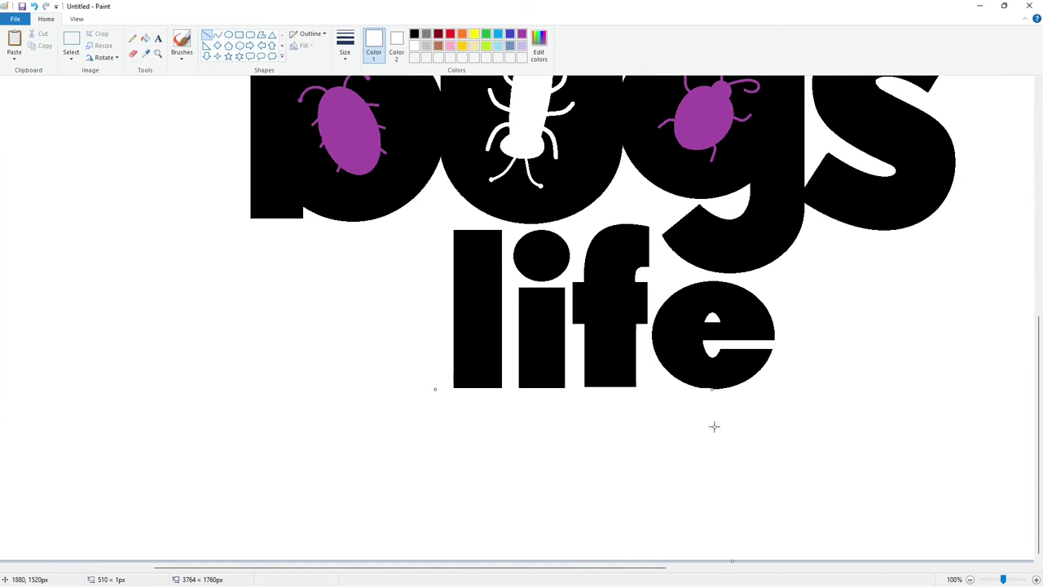
{"action": "key", "text": "Left"}
{"action": "key", "text": "Left"}
{"action": "key", "text": "Left"}
{"action": "key", "text": "Left"}
{"action": "key", "text": "Left"}
{"action": "key", "text": "Left"}
{"action": "key", "text": "Left"}
{"action": "key", "text": "Left"}
{"action": "key", "text": "Left"}
{"action": "key", "text": "Left"}
{"action": "key", "text": "Left"}
{"action": "key", "text": "Left"}
{"action": "key", "text": "Up"}
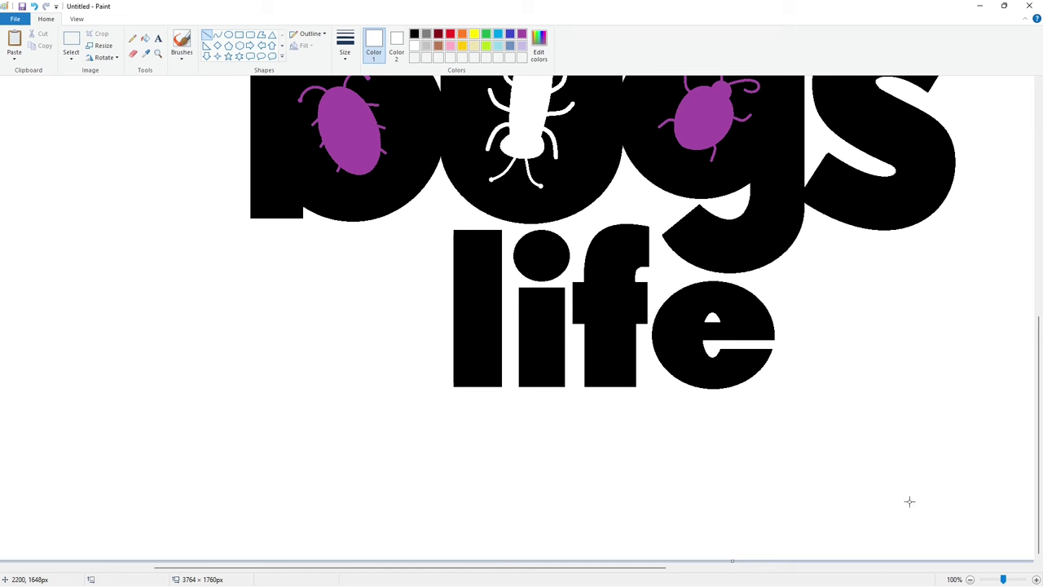
{"action": "scroll", "coordinate": [791, 403], "scroll_direction": "down", "scroll_amount": 2}
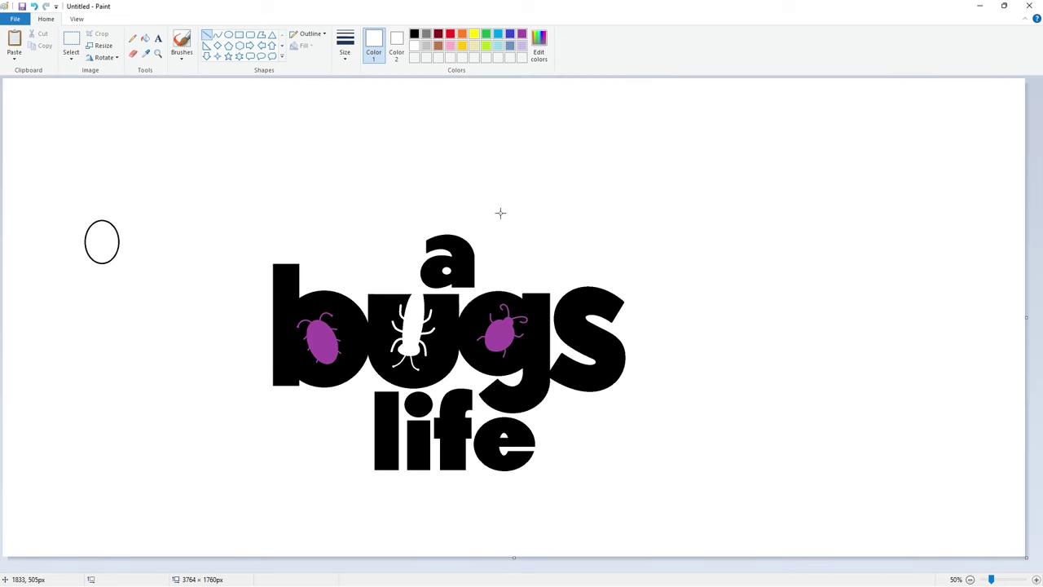
Draw a small black oval just above the "a" as the body of a tiny bug
{"action": "left_click", "coordinate": [229, 34]}
{"action": "left_click", "coordinate": [217, 35]}
{"action": "left_click", "coordinate": [414, 34]}
{"action": "left_click_drag", "start_coordinate": [446, 202], "coordinate": [454, 217]}
{"action": "left_click", "coordinate": [229, 35]}
{"action": "left_click", "coordinate": [479, 210]}
Skew the small oval horizontally by 5 degrees and place it back above the "a"
{"action": "left_click", "coordinate": [71, 41]}
{"action": "left_click_drag", "start_coordinate": [423, 184], "coordinate": [491, 230]}
{"action": "key", "text": "ctrl+x"}
{"action": "key", "text": "ctrl+v"}
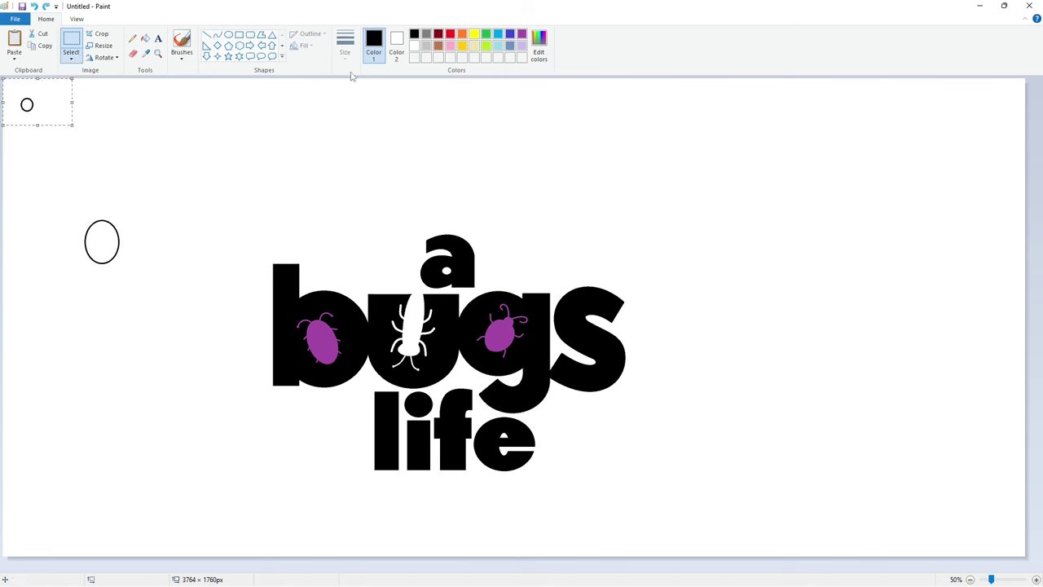
{"action": "left_click", "coordinate": [102, 46]}
{"action": "left_click_drag", "start_coordinate": [133, 194], "coordinate": [117, 189]}
{"action": "type", "text": "5"}
{"action": "key", "text": "Return"}
{"action": "left_click_drag", "start_coordinate": [40, 106], "coordinate": [456, 213]}
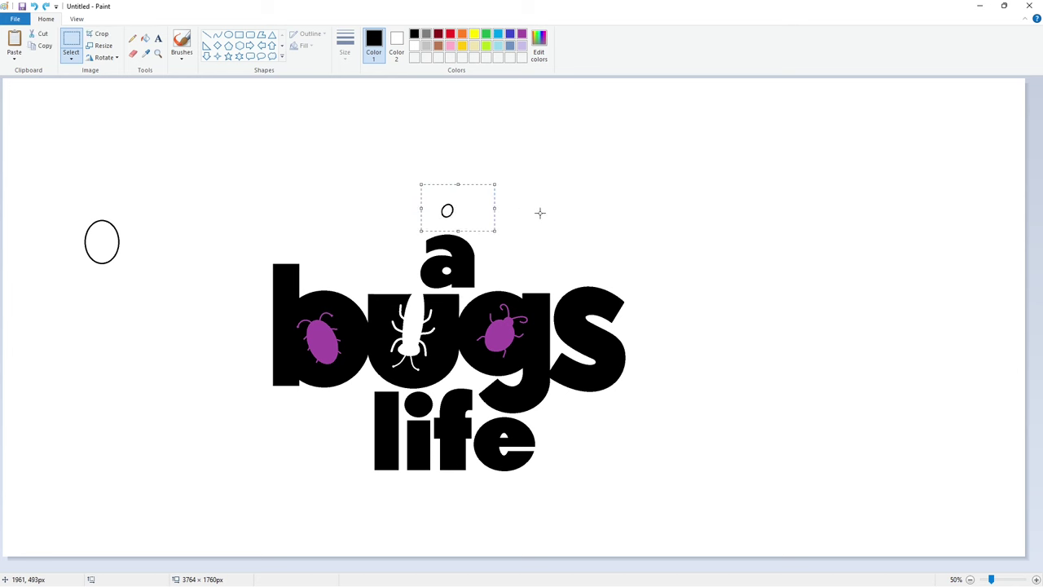
{"action": "left_click", "coordinate": [552, 201]}
Add a small round head, short legs and two straight antennae to the tilted oval above the "a"
{"action": "left_click", "coordinate": [229, 35]}
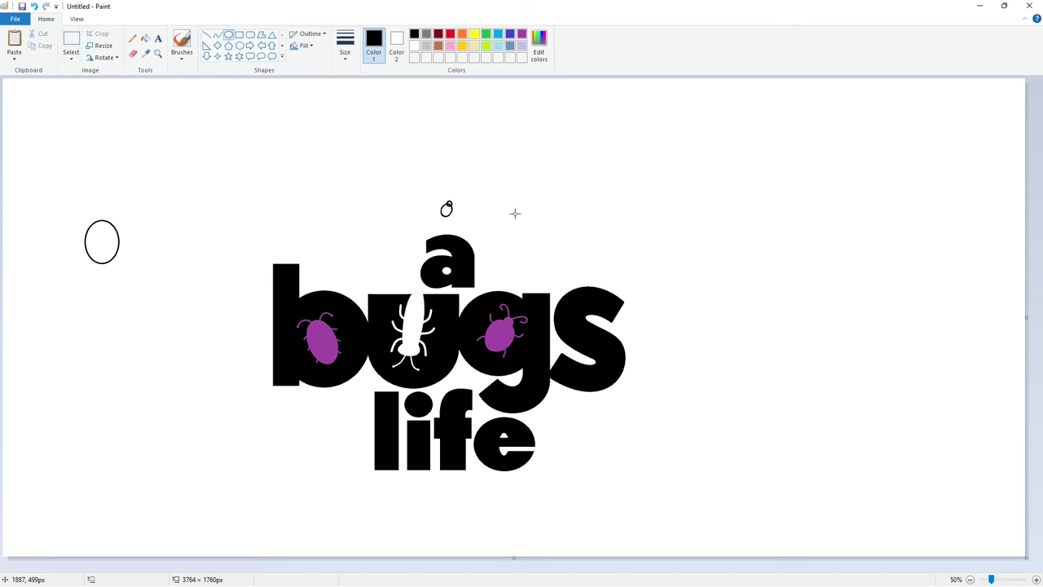
{"action": "left_click", "coordinate": [206, 34]}
{"action": "left_click_drag", "start_coordinate": [457, 206], "coordinate": [441, 211]}
{"action": "left_click", "coordinate": [471, 206]}
{"action": "left_click_drag", "start_coordinate": [448, 200], "coordinate": [445, 193]}
{"action": "left_click", "coordinate": [459, 199]}
Fill the tiny bug's body with black and recolor the whole bug light lavender
{"action": "left_click", "coordinate": [145, 39]}
{"action": "left_click", "coordinate": [446, 211]}
{"action": "left_click", "coordinate": [522, 45]}
{"action": "left_click", "coordinate": [447, 210]}
Draw two short black lines forming a V-shaped notch at the tiny bug's tail and fill the notch with white
{"action": "left_click", "coordinate": [207, 35]}
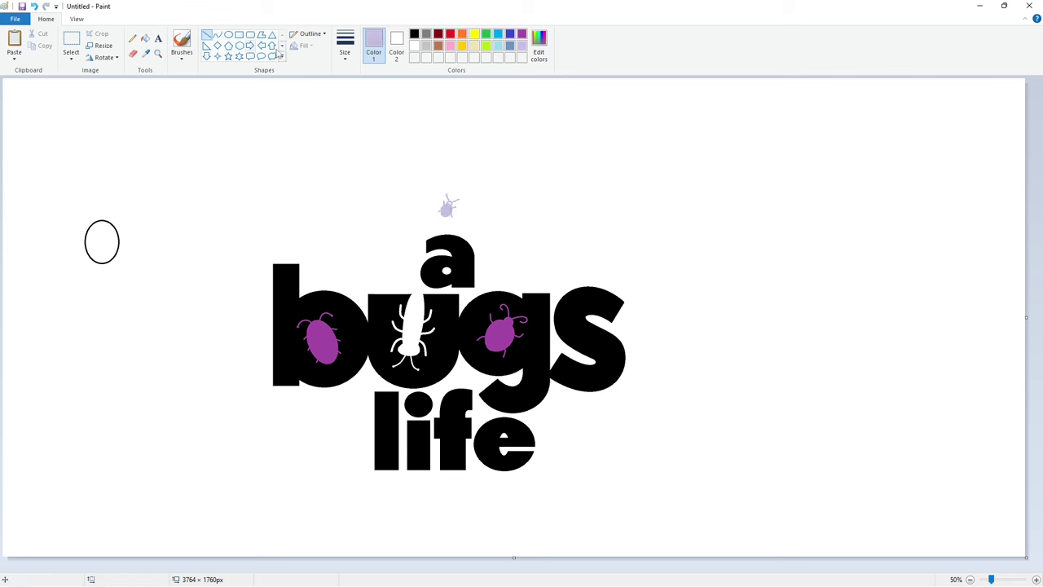
{"action": "left_click", "coordinate": [414, 34]}
{"action": "left_click_drag", "start_coordinate": [436, 220], "coordinate": [445, 221]}
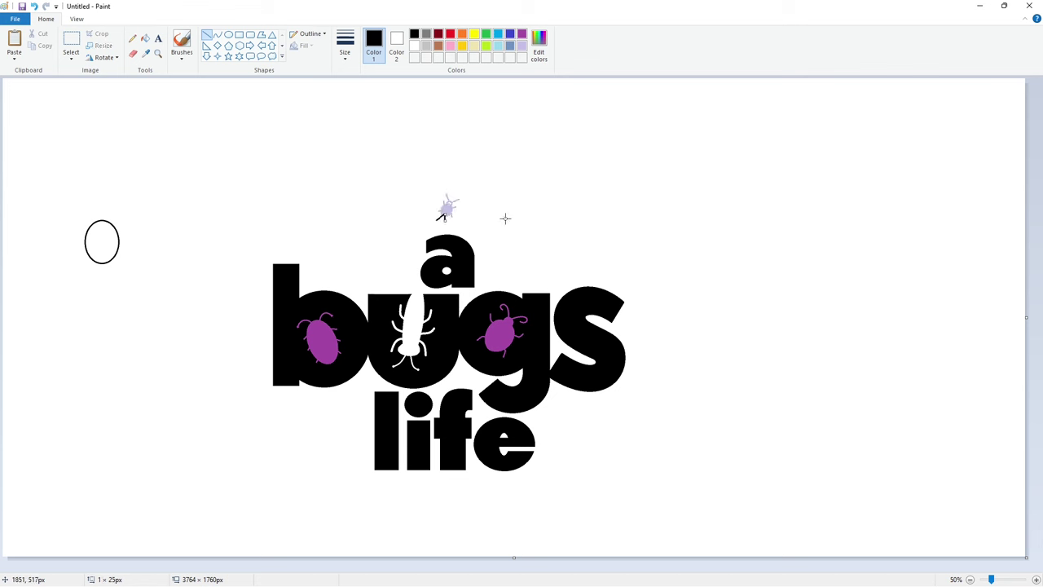
{"action": "left_click", "coordinate": [506, 219]}
{"action": "left_click", "coordinate": [1036, 579]}
{"action": "left_click_drag", "start_coordinate": [430, 568], "coordinate": [565, 568]}
{"action": "scroll", "coordinate": [566, 488], "scroll_direction": "up", "scroll_amount": 2}
{"action": "left_click", "coordinate": [146, 38]}
{"action": "left_click", "coordinate": [414, 46]}
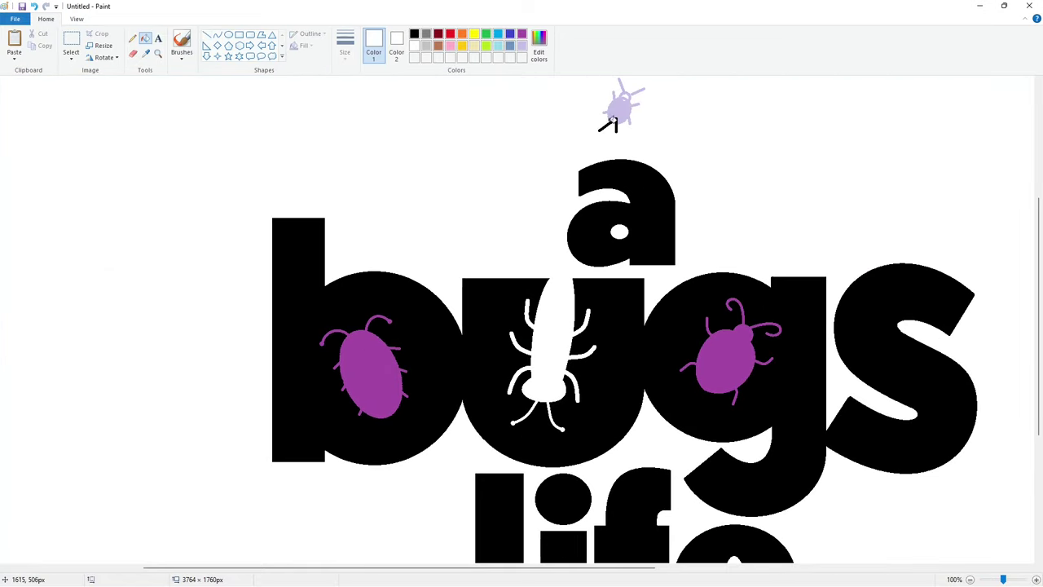
Recolor the tiny bug black and add small pencil dots to its antenna tips
{"action": "scroll", "coordinate": [677, 143], "scroll_direction": "up", "scroll_amount": 3}
{"action": "left_click", "coordinate": [413, 35]}
{"action": "left_click", "coordinate": [624, 220]}
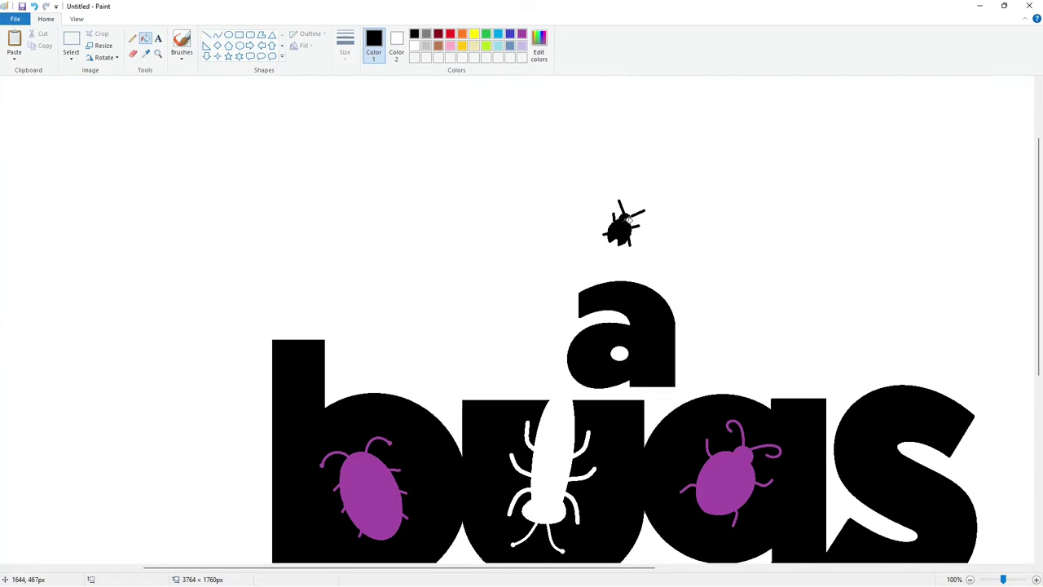
{"action": "left_click", "coordinate": [132, 38]}
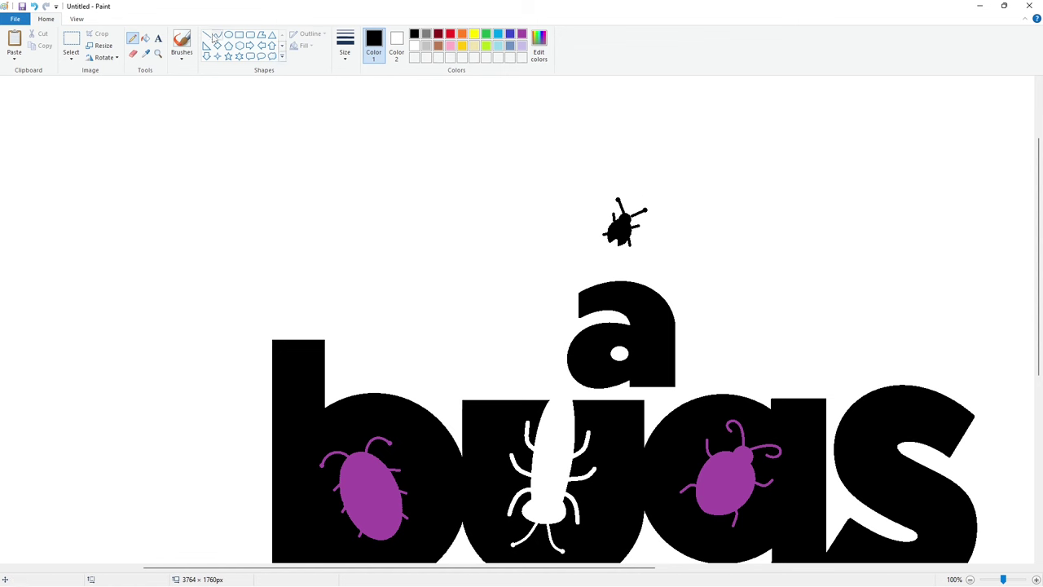
{"action": "left_click", "coordinate": [208, 36]}
{"action": "scroll", "coordinate": [855, 432], "scroll_direction": "down", "scroll_amount": 1}
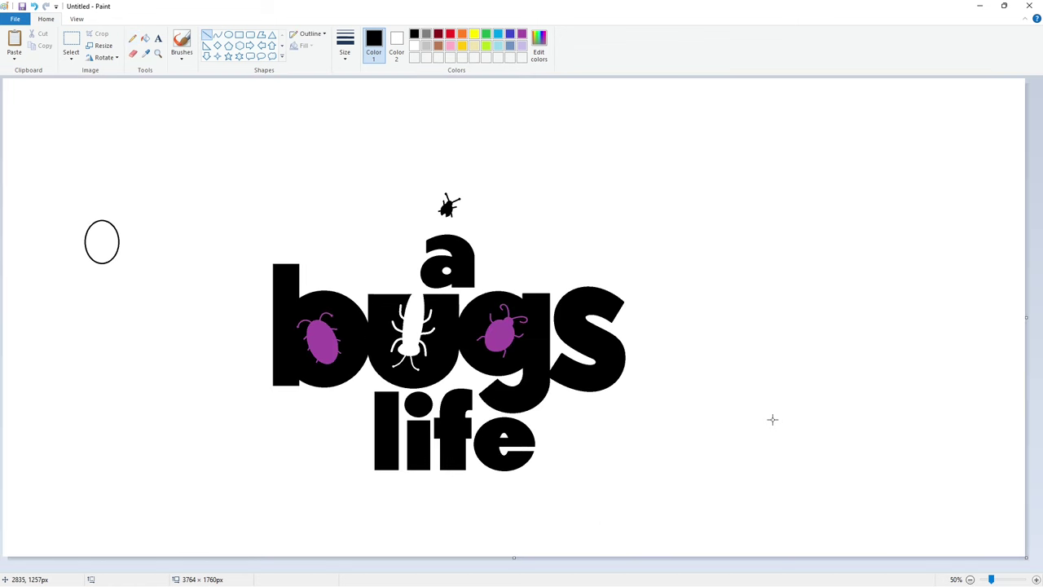
Draw a fly outline as the apostrophe between the g and s, with a small round head and two curved wings
{"action": "left_click", "coordinate": [229, 35]}
{"action": "mouse_move", "coordinate": [567, 255]}
{"action": "left_mouse_down"}
{"action": "mouse_move", "coordinate": [574, 265]}
{"action": "mouse_move", "coordinate": [552, 282]}
{"action": "mouse_move", "coordinate": [555, 297]}
{"action": "left_mouse_up"}
{"action": "left_click", "coordinate": [217, 35]}
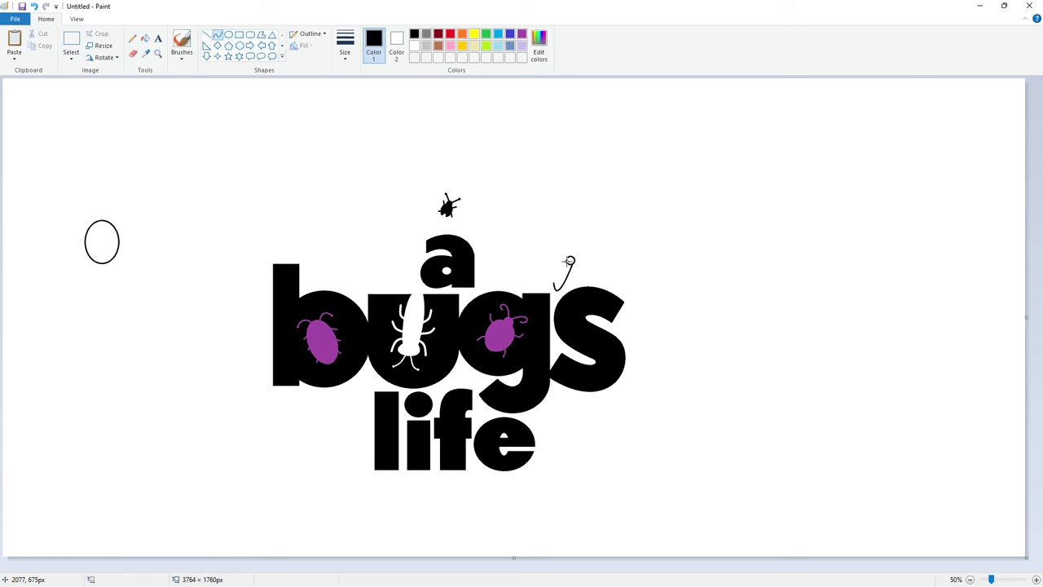
{"action": "left_click_drag", "start_coordinate": [567, 262], "coordinate": [542, 282]}
{"action": "left_click", "coordinate": [536, 286]}
{"action": "key", "text": "ctrl+z"}
{"action": "left_click", "coordinate": [540, 286]}
{"action": "left_click", "coordinate": [653, 287]}
Fill the fly with black and add short straight antennae to its head
{"action": "left_click", "coordinate": [145, 39]}
{"action": "left_click", "coordinate": [557, 275]}
{"action": "left_click", "coordinate": [206, 35]}
Draw a black curve about 953 px wide arching above the lettering as the leaf's upper edge
{"action": "left_click", "coordinate": [217, 35]}
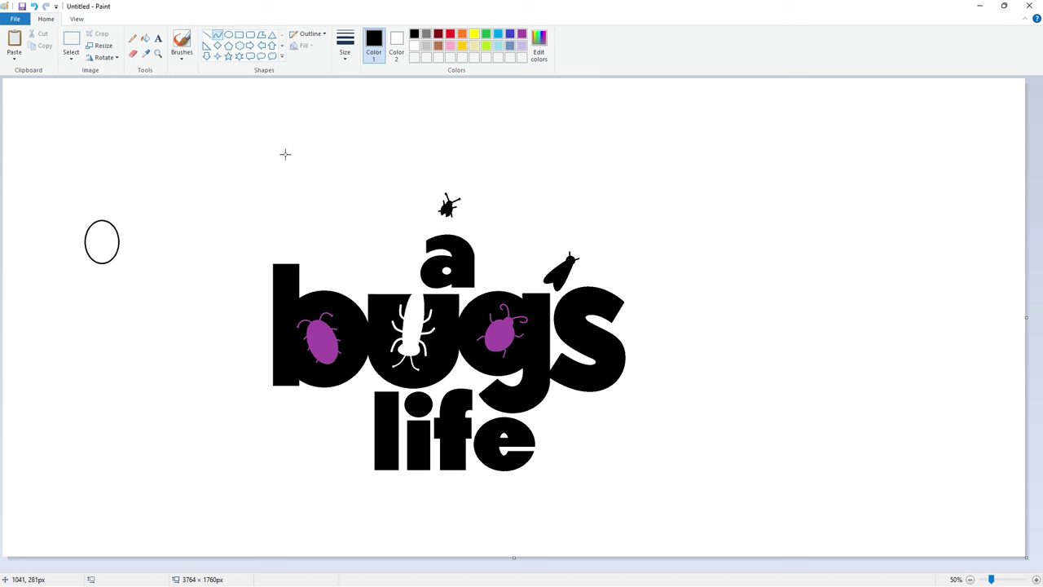
{"action": "mouse_move", "coordinate": [283, 170]}
{"action": "left_mouse_down"}
{"action": "mouse_move", "coordinate": [366, 154]}
{"action": "mouse_move", "coordinate": [542, 150]}
{"action": "left_mouse_up"}
{"action": "mouse_move", "coordinate": [413, 158]}
{"action": "left_mouse_down"}
{"action": "mouse_move", "coordinate": [413, 106]}
{"action": "mouse_move", "coordinate": [496, 97]}
{"action": "left_mouse_up"}
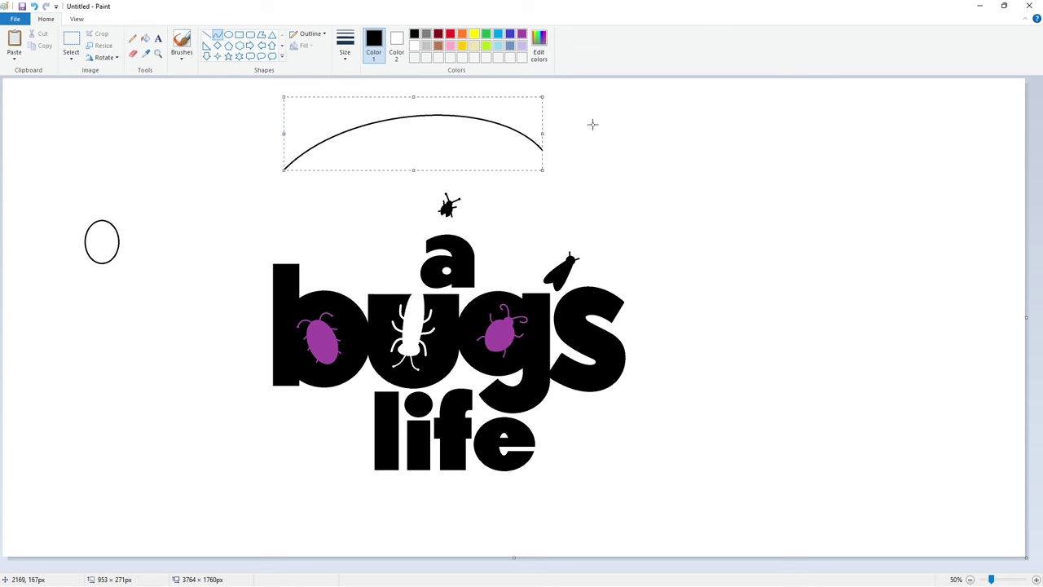
{"action": "left_click", "coordinate": [593, 125]}
Extend the leaf outline with a curve about 629 × 505 px beside the s, joined to the upper arch by a small notch
{"action": "mouse_move", "coordinate": [494, 158]}
{"action": "left_mouse_down"}
{"action": "mouse_move", "coordinate": [542, 150]}
{"action": "mouse_move", "coordinate": [513, 147]}
{"action": "mouse_move", "coordinate": [656, 299]}
{"action": "mouse_move", "coordinate": [666, 294]}
{"action": "left_mouse_up"}
{"action": "left_click", "coordinate": [593, 147]}
{"action": "mouse_move", "coordinate": [568, 196]}
{"action": "left_mouse_down"}
{"action": "mouse_move", "coordinate": [625, 198]}
{"action": "mouse_move", "coordinate": [640, 210]}
{"action": "left_mouse_up"}
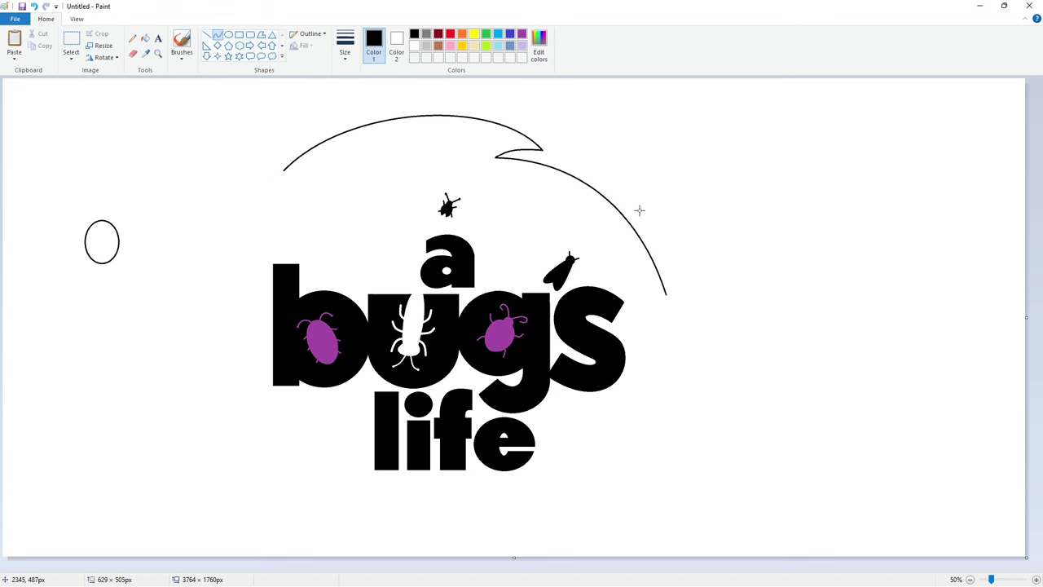
{"action": "left_click", "coordinate": [733, 258]}
Draw the leaf's pointed tip with two curves, the lower one about 651 × 301 px sweeping back under the lettering
{"action": "mouse_move", "coordinate": [666, 294]}
{"action": "left_mouse_down"}
{"action": "mouse_move", "coordinate": [692, 350]}
{"action": "mouse_move", "coordinate": [742, 396]}
{"action": "left_mouse_up"}
{"action": "mouse_move", "coordinate": [692, 338]}
{"action": "left_mouse_down"}
{"action": "mouse_move", "coordinate": [697, 376]}
{"action": "mouse_move", "coordinate": [566, 478]}
{"action": "left_mouse_up"}
{"action": "left_click", "coordinate": [831, 374]}
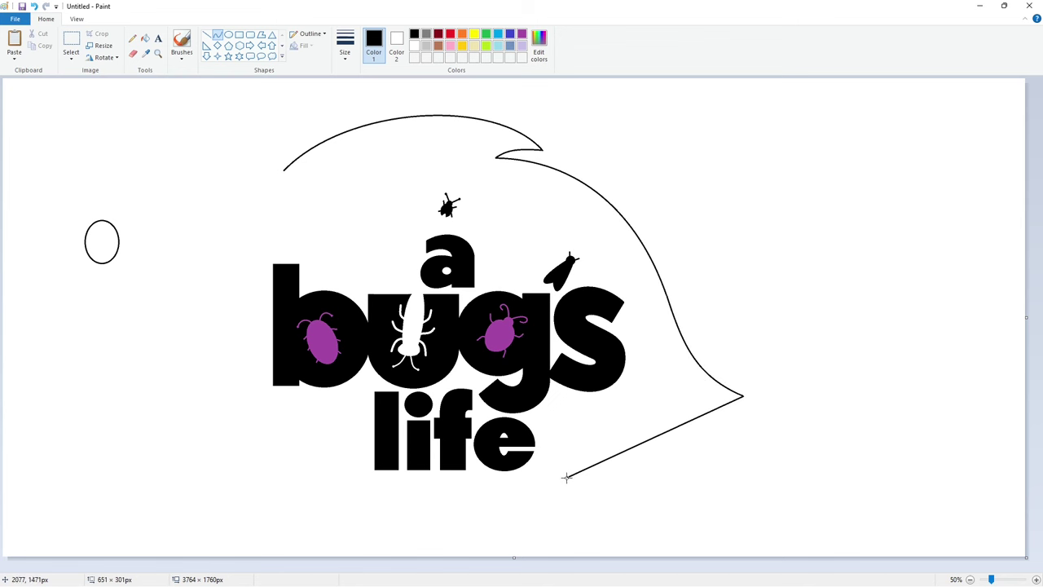
{"action": "mouse_move", "coordinate": [683, 423]}
{"action": "left_mouse_down"}
{"action": "mouse_move", "coordinate": [689, 433]}
{"action": "mouse_move", "coordinate": [650, 479]}
{"action": "left_mouse_up"}
{"action": "left_click", "coordinate": [802, 460]}
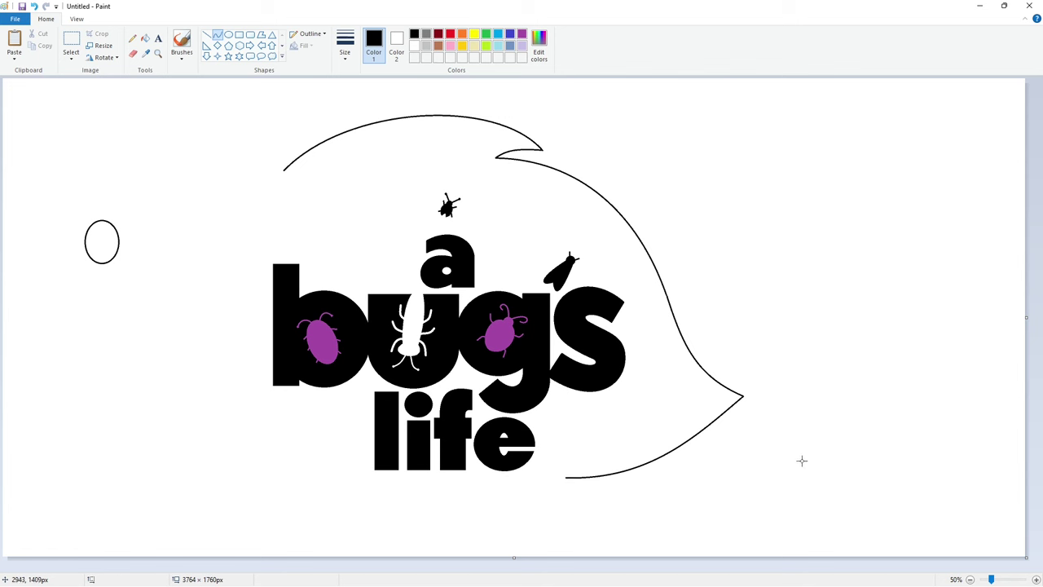
Draw the leaf's curved underside with a small notch, and the curved edge beside the b about 563 px tall
{"action": "mouse_move", "coordinate": [566, 478]}
{"action": "left_mouse_down"}
{"action": "mouse_move", "coordinate": [603, 491]}
{"action": "mouse_move", "coordinate": [303, 399]}
{"action": "mouse_move", "coordinate": [223, 389]}
{"action": "left_mouse_up"}
{"action": "left_click_drag", "start_coordinate": [505, 481], "coordinate": [294, 531]}
{"action": "mouse_move", "coordinate": [223, 390]}
{"action": "left_mouse_down"}
{"action": "mouse_move", "coordinate": [208, 313]}
{"action": "mouse_move", "coordinate": [224, 238]}
{"action": "left_mouse_up"}
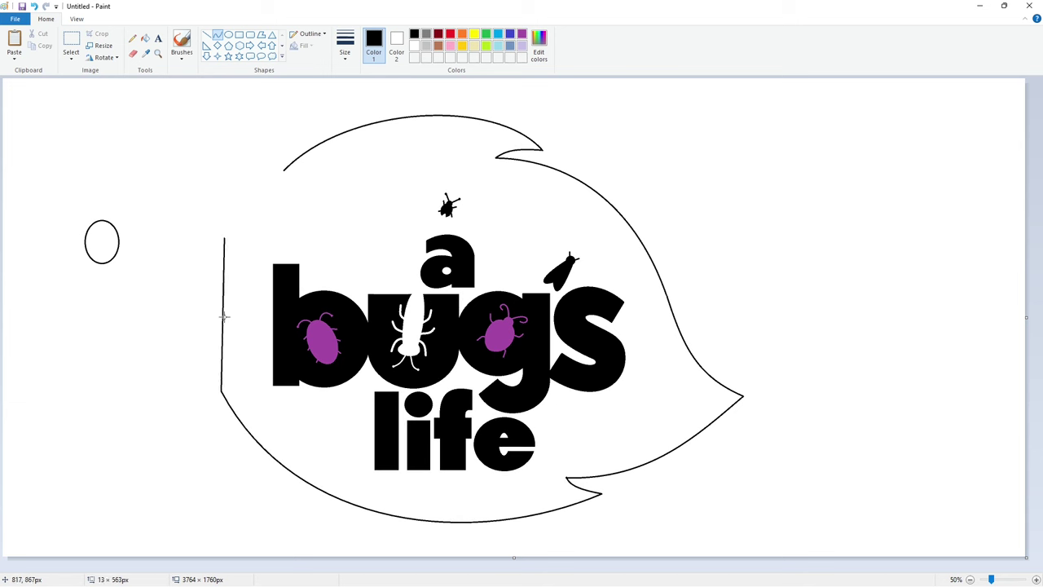
{"action": "left_click_drag", "start_coordinate": [223, 315], "coordinate": [202, 306]}
{"action": "left_click", "coordinate": [202, 309]}
{"action": "left_click", "coordinate": [365, 353]}
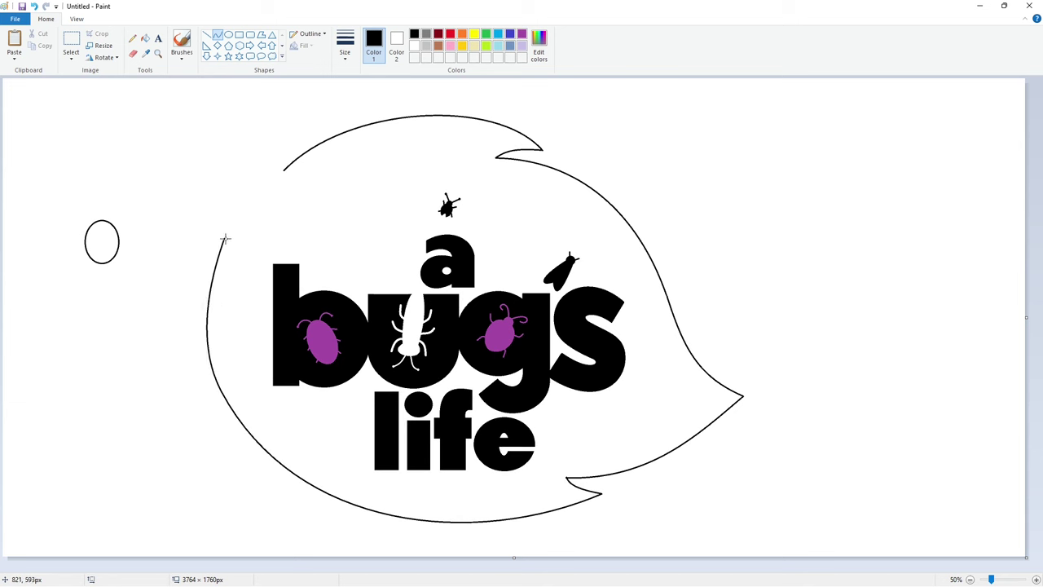
Draw the outer side of the leaf's stem with an S-shaped run of curves rising from the edge beside the b
{"action": "mouse_move", "coordinate": [225, 237]}
{"action": "left_mouse_down"}
{"action": "mouse_move", "coordinate": [215, 191]}
{"action": "mouse_move", "coordinate": [231, 212]}
{"action": "mouse_move", "coordinate": [198, 103]}
{"action": "left_mouse_up"}
{"action": "left_click", "coordinate": [230, 213]}
{"action": "mouse_move", "coordinate": [209, 177]}
{"action": "left_mouse_down"}
{"action": "mouse_move", "coordinate": [181, 133]}
{"action": "mouse_move", "coordinate": [218, 118]}
{"action": "mouse_move", "coordinate": [232, 132]}
{"action": "mouse_move", "coordinate": [234, 114]}
{"action": "mouse_move", "coordinate": [237, 187]}
{"action": "left_mouse_up"}
{"action": "left_click", "coordinate": [181, 132]}
{"action": "left_click", "coordinate": [276, 132]}
Close the leaf outline with a rounded stem tip and a curved inner stem side meeting the upper arch
{"action": "left_click", "coordinate": [201, 104]}
{"action": "key", "text": "ctrl+z"}
{"action": "left_click", "coordinate": [234, 114]}
{"action": "mouse_move", "coordinate": [231, 151]}
{"action": "left_mouse_down"}
{"action": "mouse_move", "coordinate": [211, 160]}
{"action": "mouse_move", "coordinate": [284, 170]}
{"action": "left_mouse_up"}
{"action": "left_click", "coordinate": [303, 161]}
{"action": "left_click_drag", "start_coordinate": [259, 181], "coordinate": [250, 195]}
{"action": "left_click", "coordinate": [308, 184]}
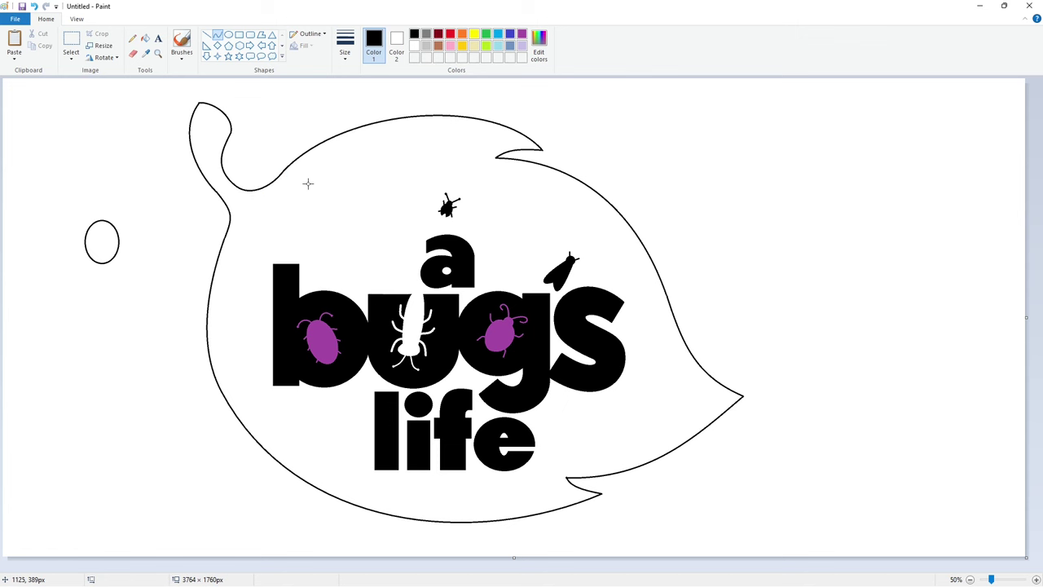
Try filling the leaf with purple
{"action": "left_click", "coordinate": [523, 35]}
{"action": "left_click", "coordinate": [145, 39]}
{"action": "left_click", "coordinate": [361, 174]}
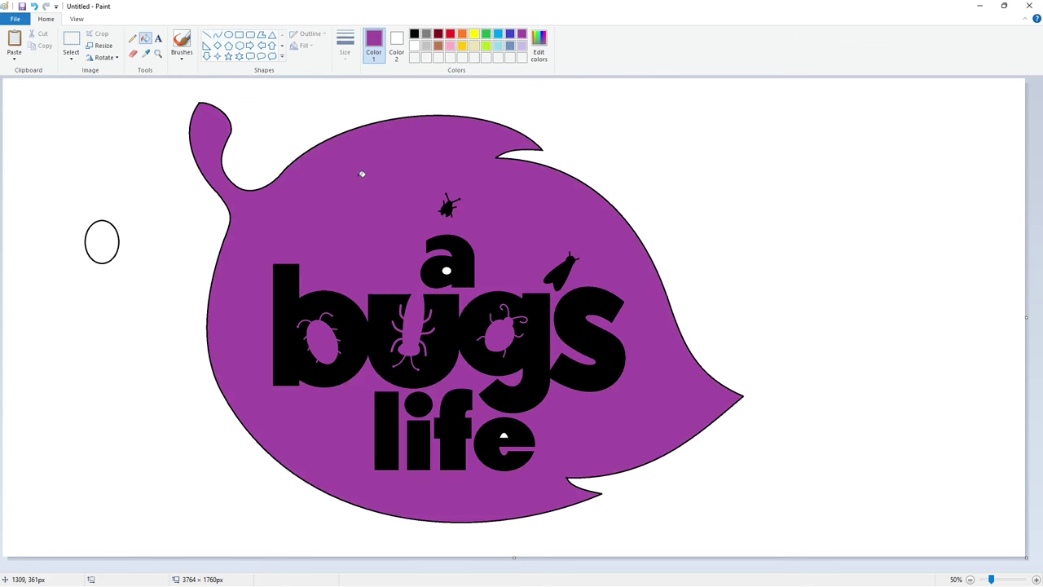
Fill the leaf with light lavender and choose a line thickness for the curve tool
{"action": "left_click", "coordinate": [523, 45]}
{"action": "left_click", "coordinate": [416, 158]}
{"action": "left_click", "coordinate": [218, 35]}
{"action": "left_click", "coordinate": [347, 57]}
{"action": "left_click", "coordinate": [364, 141]}
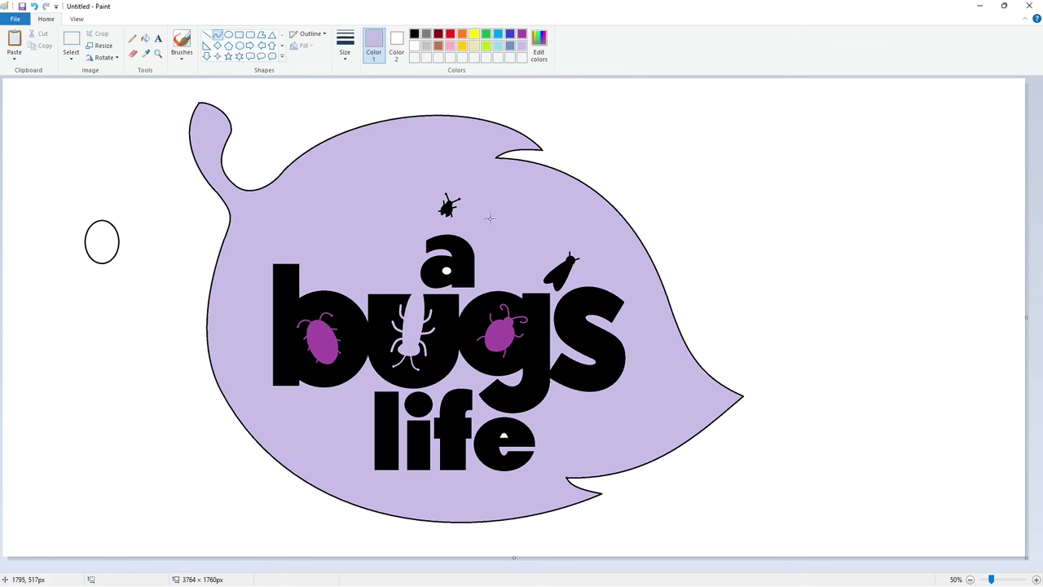
Recolor the word "bugs" indigo
{"action": "left_click", "coordinate": [510, 35]}
{"action": "left_click", "coordinate": [145, 38]}
{"action": "left_click", "coordinate": [537, 311]}
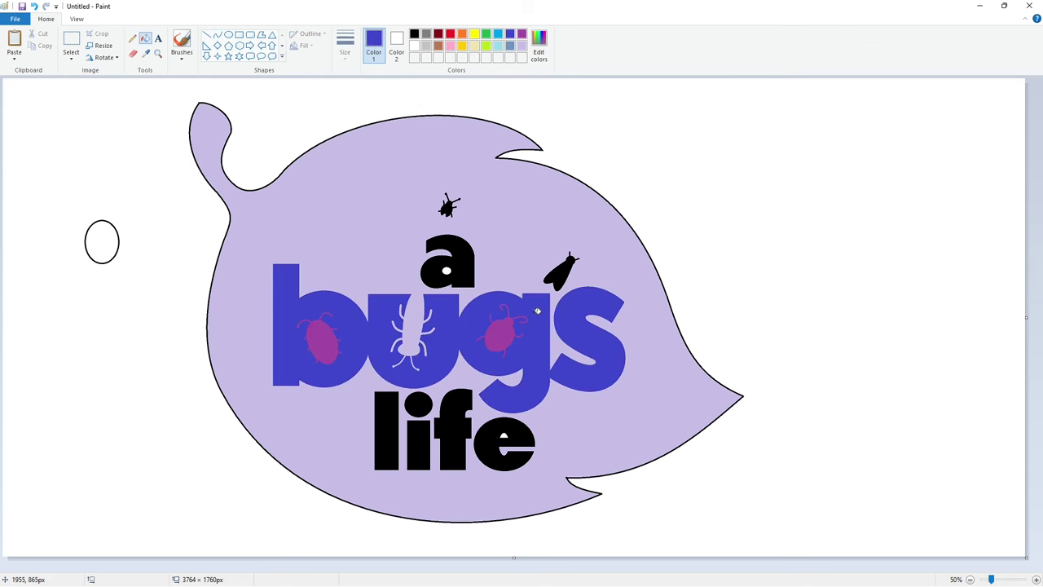
Draw light lavender heads and dotted antennae at the inner ends of the s's two openings
{"action": "left_click", "coordinate": [522, 46]}
{"action": "left_click", "coordinate": [217, 34]}
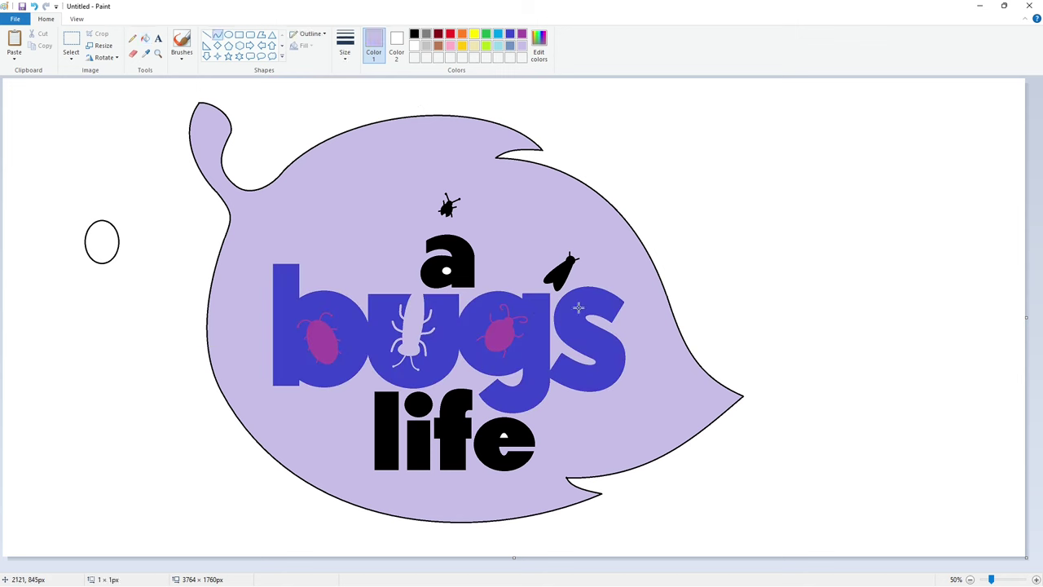
{"action": "left_click_drag", "start_coordinate": [578, 308], "coordinate": [581, 311]}
{"action": "left_click_drag", "start_coordinate": [595, 365], "coordinate": [599, 368]}
{"action": "left_click", "coordinate": [1035, 579]}
{"action": "left_click", "coordinate": [132, 38]}
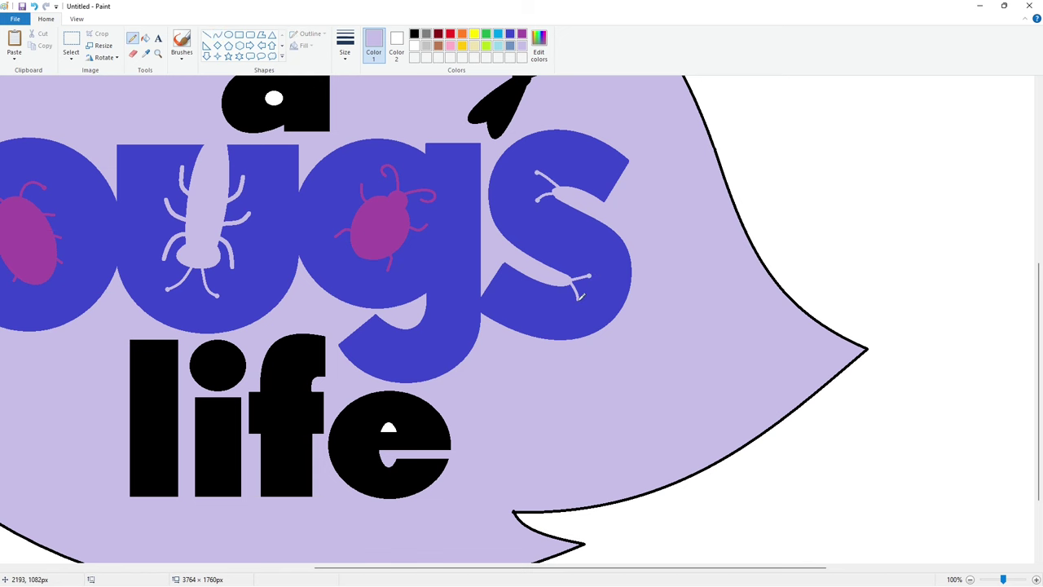
{"action": "left_click", "coordinate": [970, 579]}
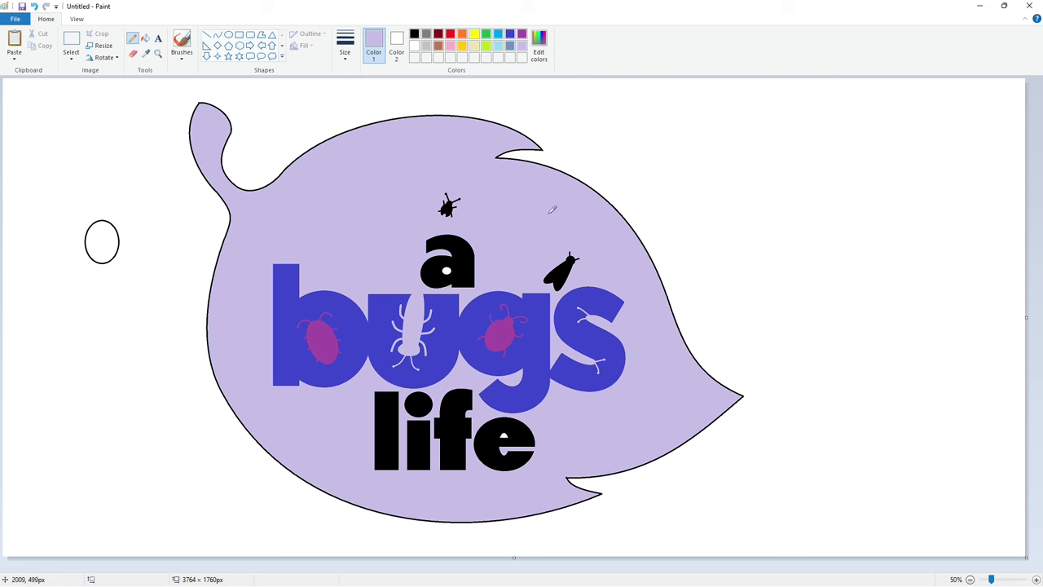
{"action": "left_click", "coordinate": [158, 38]}
{"action": "left_click", "coordinate": [414, 34]}
{"action": "left_click", "coordinate": [236, 336]}
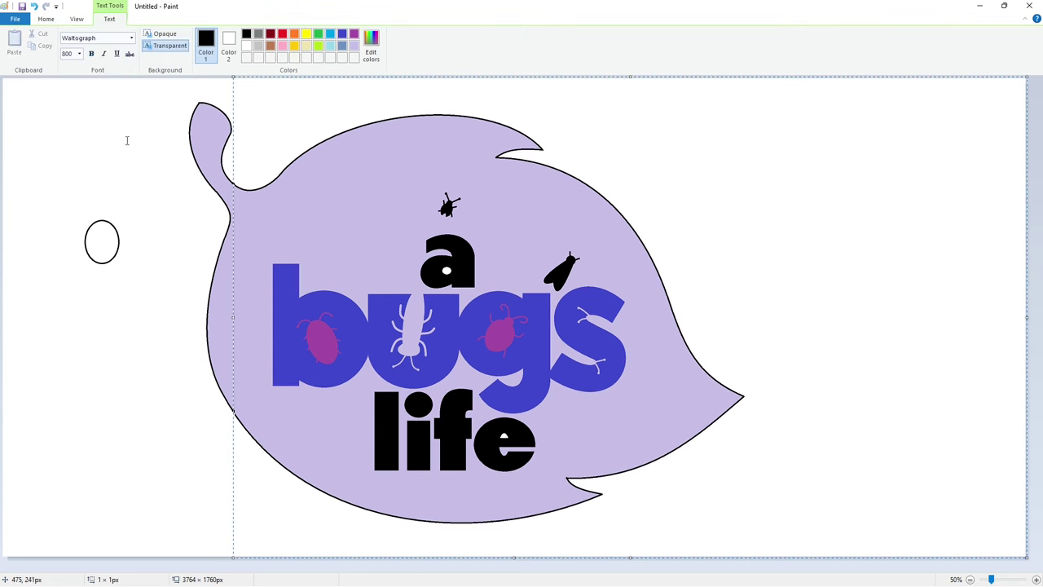
{"action": "left_click", "coordinate": [126, 140]}
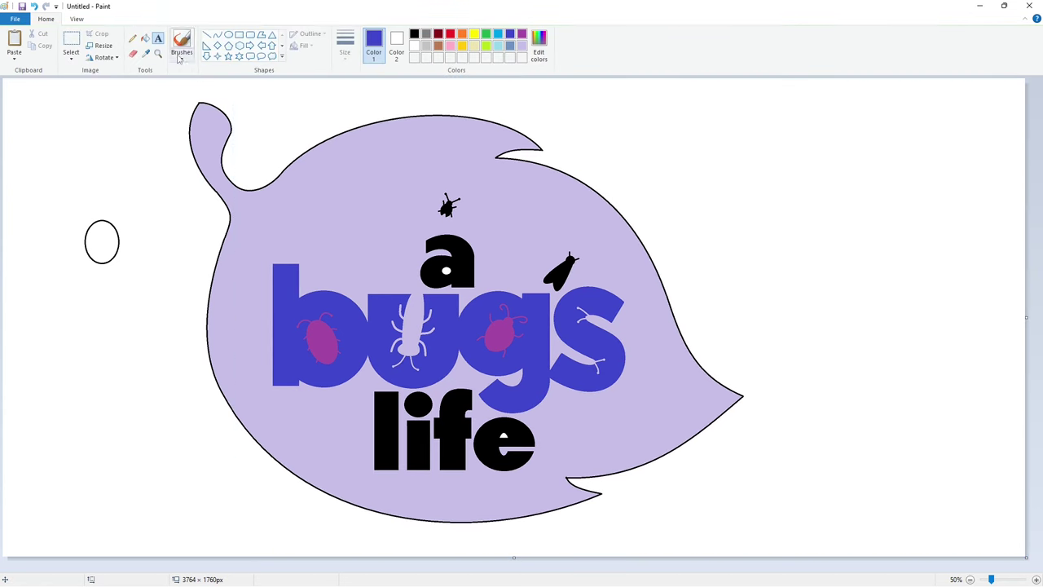
Recolor the "a", the word "life", the tiny bug and the fly indigo, and fill the leaf with black
{"action": "left_click", "coordinate": [146, 39]}
{"action": "left_click", "coordinate": [465, 265]}
{"action": "left_click", "coordinate": [448, 207]}
{"action": "left_click", "coordinate": [560, 272]}
{"action": "left_click", "coordinate": [505, 425]}
{"action": "left_click", "coordinate": [467, 427]}
{"action": "left_click", "coordinate": [418, 436]}
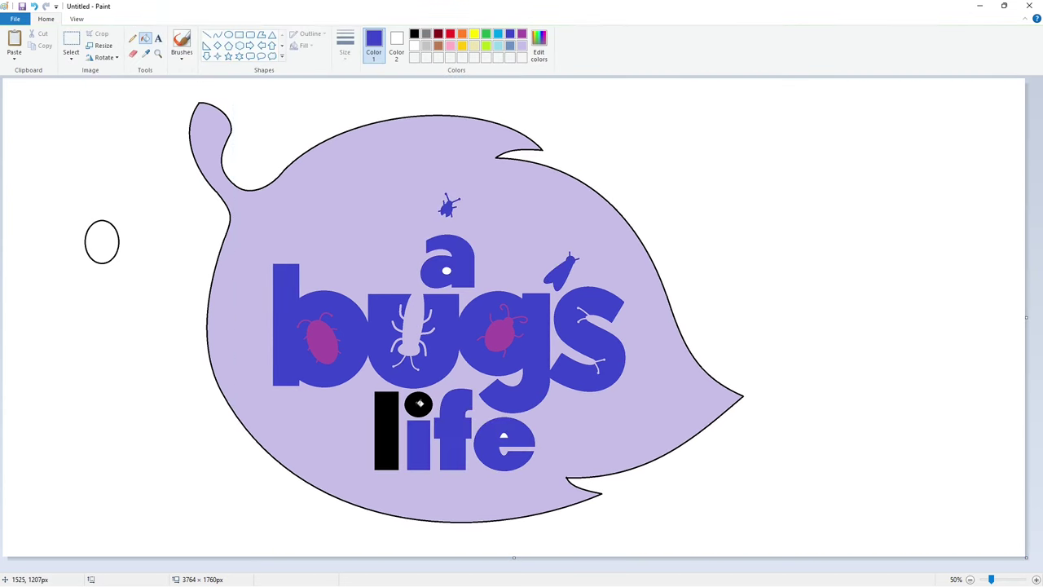
{"action": "left_click", "coordinate": [414, 405]}
Trim the tip of the leaf's stem with a short white line spanning about 49 × 41 px
{"action": "left_click", "coordinate": [1035, 579]}
{"action": "left_click", "coordinate": [207, 35]}
{"action": "left_click", "coordinate": [413, 46]}
{"action": "left_click_drag", "start_coordinate": [385, 132], "coordinate": [410, 111]}
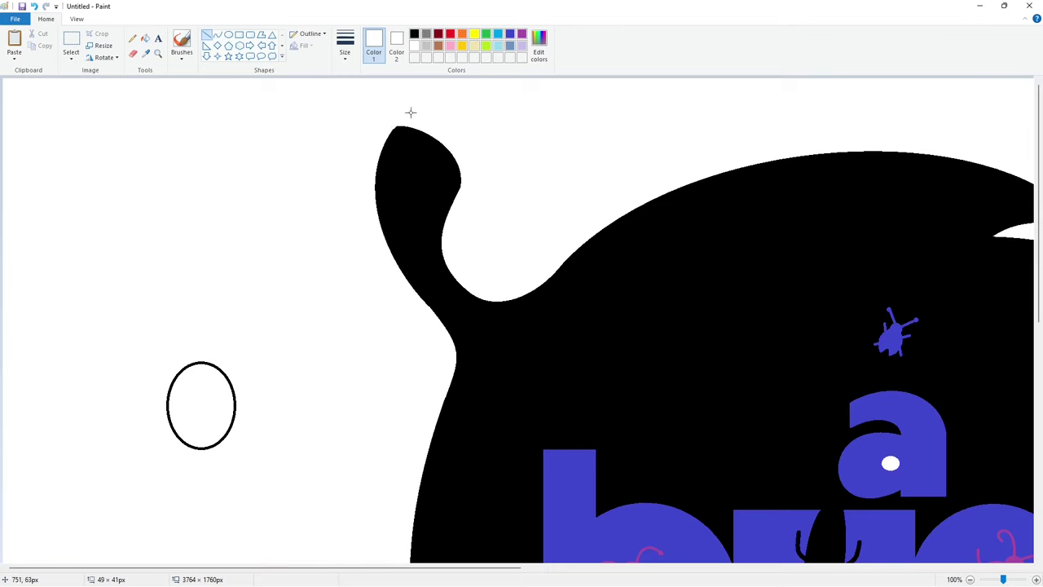
{"action": "left_click", "coordinate": [427, 475]}
Touch up the leaf's edge beside the s and the point of its upper notch with tiny white lines
{"action": "scroll", "coordinate": [431, 495], "scroll_direction": "down", "scroll_amount": 3}
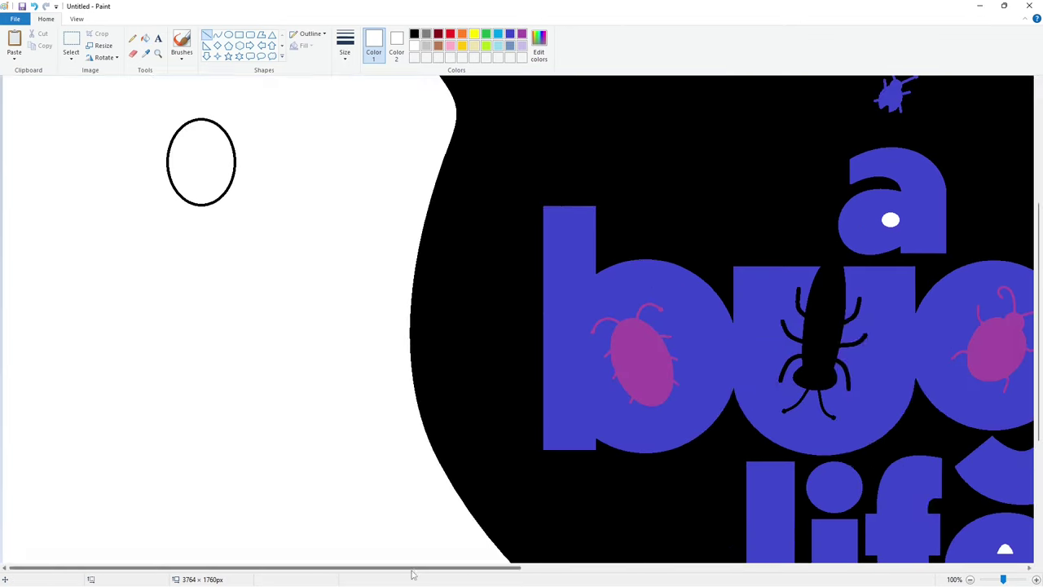
{"action": "left_click_drag", "start_coordinate": [412, 569], "coordinate": [777, 569]}
{"action": "left_click_drag", "start_coordinate": [599, 281], "coordinate": [594, 266]}
{"action": "left_click", "coordinate": [647, 261]}
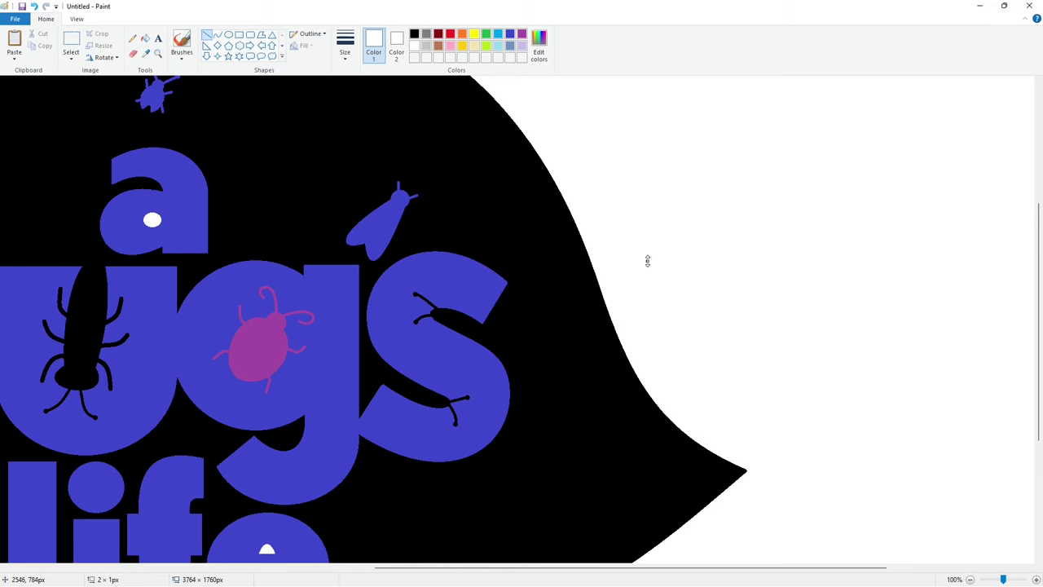
{"action": "scroll", "coordinate": [817, 357], "scroll_direction": "down", "scroll_amount": 3}
{"action": "scroll", "coordinate": [798, 370], "scroll_direction": "up", "scroll_amount": 6}
{"action": "left_click_drag", "start_coordinate": [343, 224], "coordinate": [359, 224]}
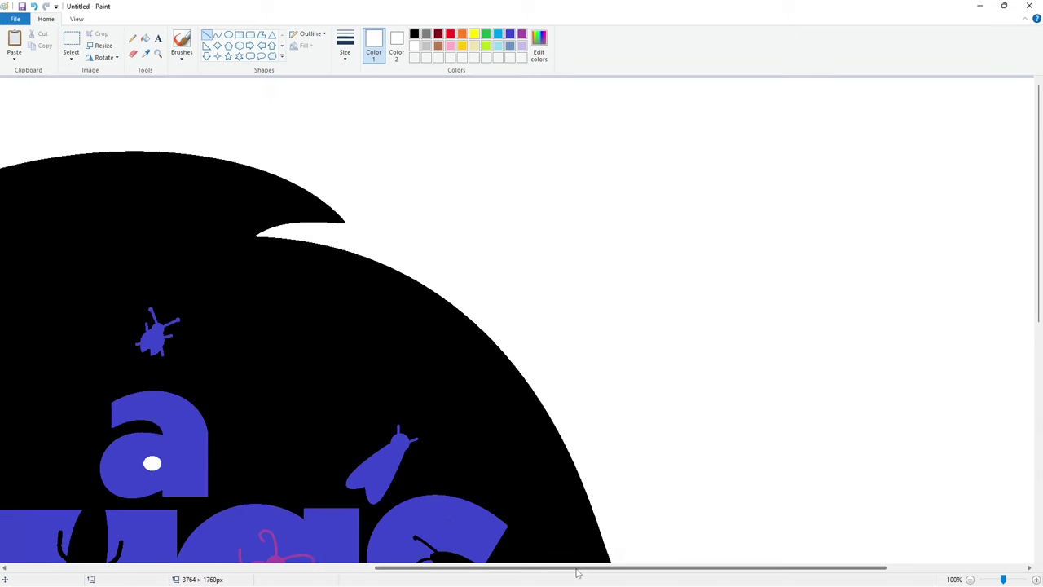
Trim the top of the leaf's stem further with a slanted white line spanning about 44 × 15 px
{"action": "scroll", "coordinate": [570, 572], "scroll_direction": "left", "scroll_amount": 3}
{"action": "left_click_drag", "start_coordinate": [106, 128], "coordinate": [129, 121]}
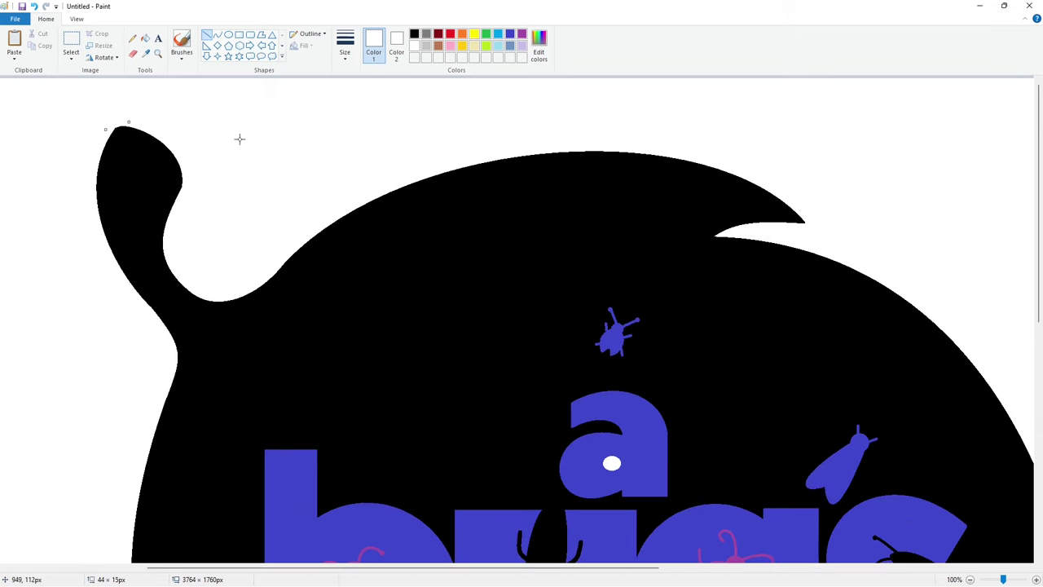
{"action": "scroll", "coordinate": [596, 342], "scroll_direction": "down", "scroll_amount": 1}
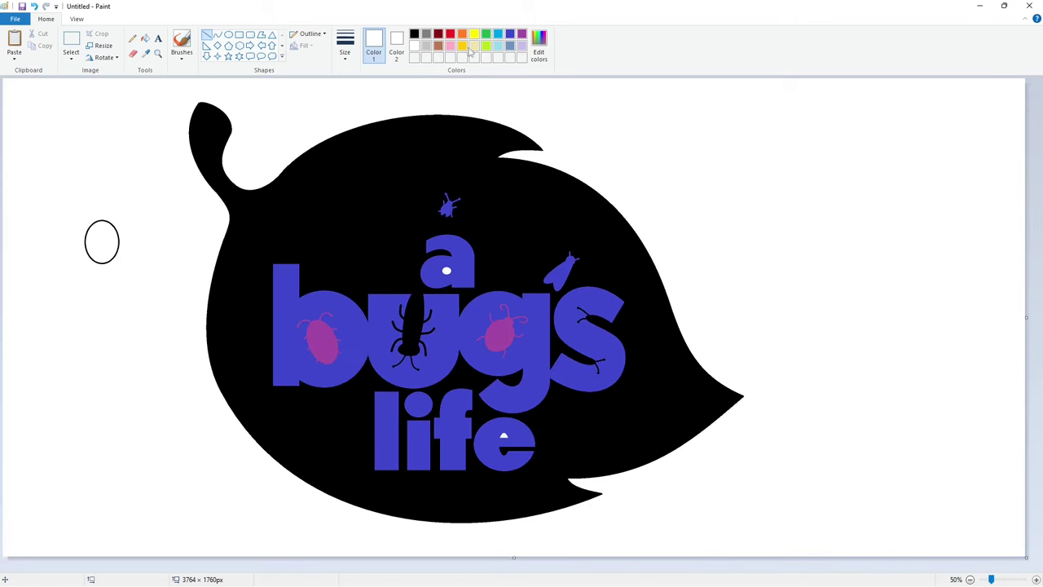
{"action": "left_click", "coordinate": [158, 38]}
{"action": "left_click", "coordinate": [462, 45]}
{"action": "left_click", "coordinate": [296, 212]}
{"action": "left_click", "coordinate": [80, 54]}
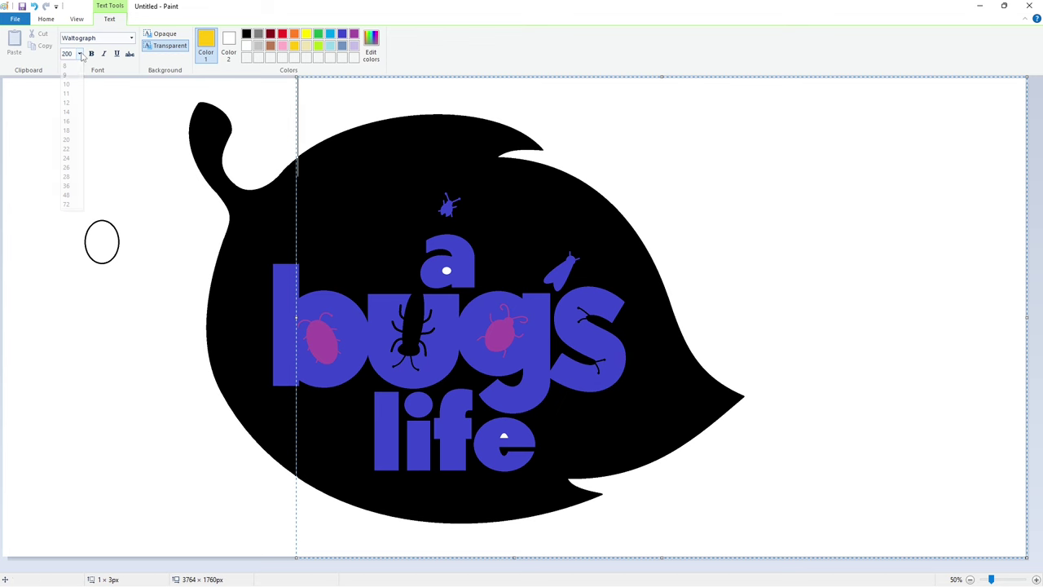
{"action": "left_click", "coordinate": [80, 54]}
{"action": "left_click_drag", "start_coordinate": [297, 76], "coordinate": [307, 155]}
{"action": "type", "text": "Disne"}
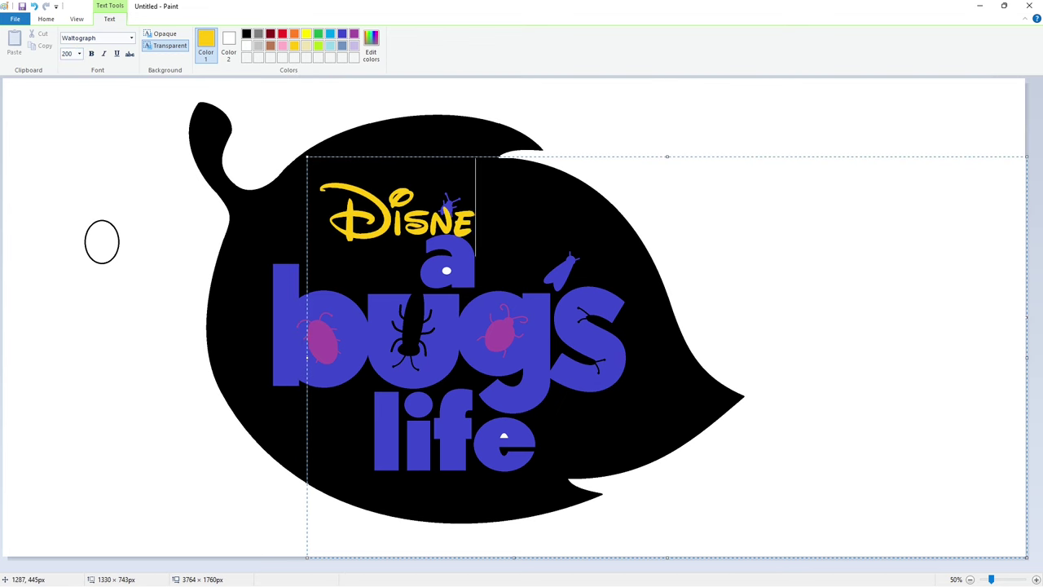
{"action": "type", "text": "y"}
{"action": "key", "text": "Escape"}
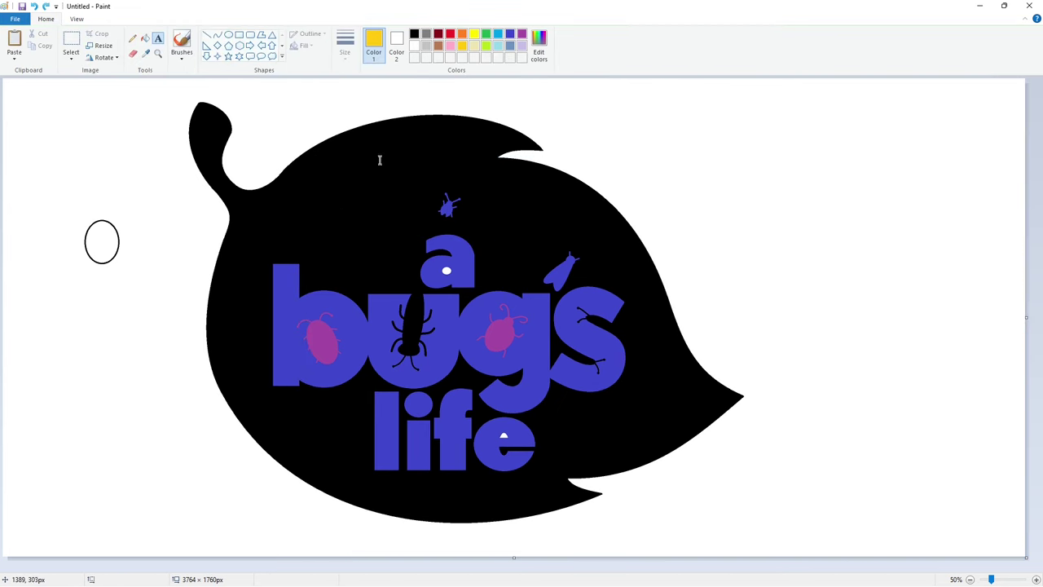
Mix a custom medium green and fill the black leaf and the purple insects inside the b and g with it
{"action": "left_click", "coordinate": [486, 33]}
{"action": "left_click", "coordinate": [538, 47]}
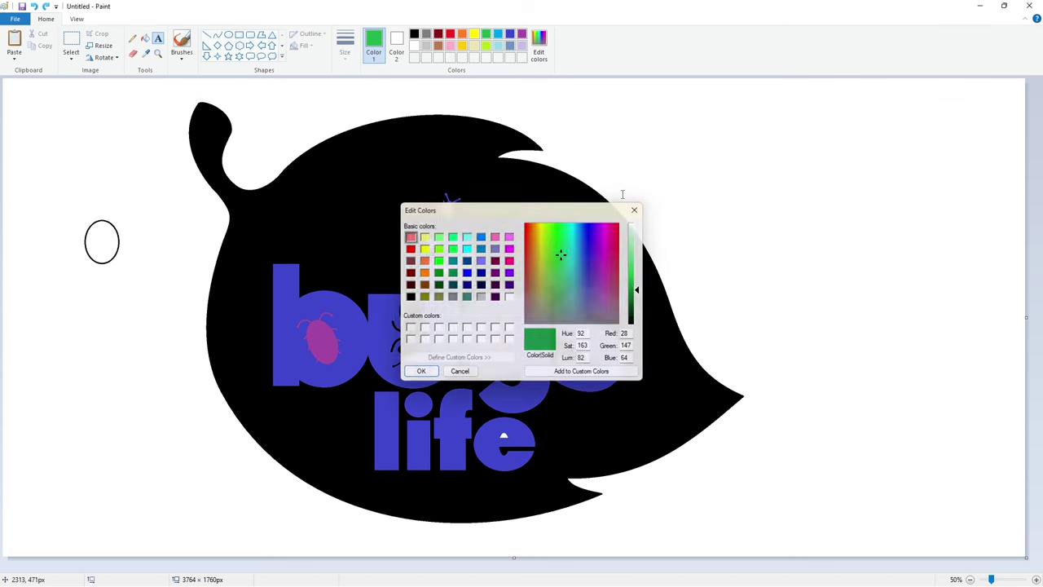
{"action": "left_click", "coordinate": [539, 48]}
{"action": "left_click_drag", "start_coordinate": [562, 259], "coordinate": [563, 255]}
{"action": "left_click", "coordinate": [635, 286]}
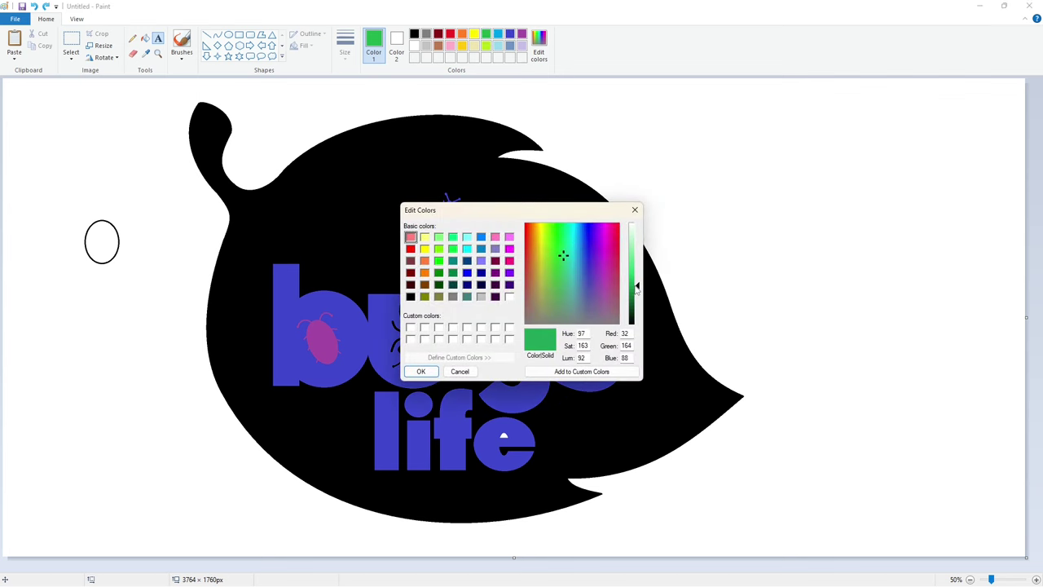
{"action": "left_click", "coordinate": [421, 371]}
{"action": "left_click", "coordinate": [145, 38]}
{"action": "left_click", "coordinate": [363, 160]}
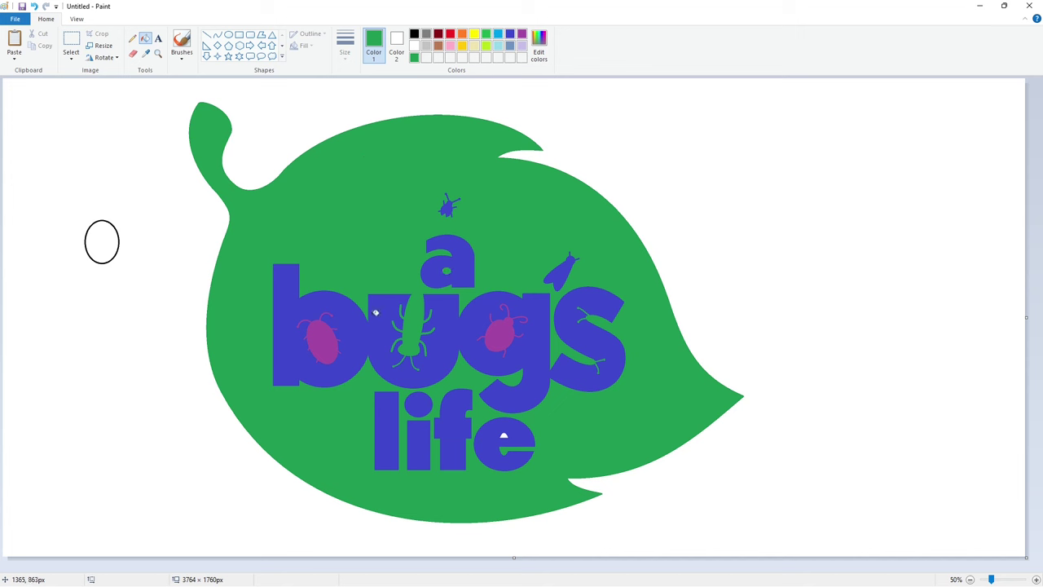
{"action": "left_click", "coordinate": [321, 338]}
{"action": "left_click", "coordinate": [499, 333]}
Recolor the "a", the word "bugs", the fly and the l, i and f of "life" gold
{"action": "left_click", "coordinate": [462, 46]}
{"action": "left_click", "coordinate": [448, 244]}
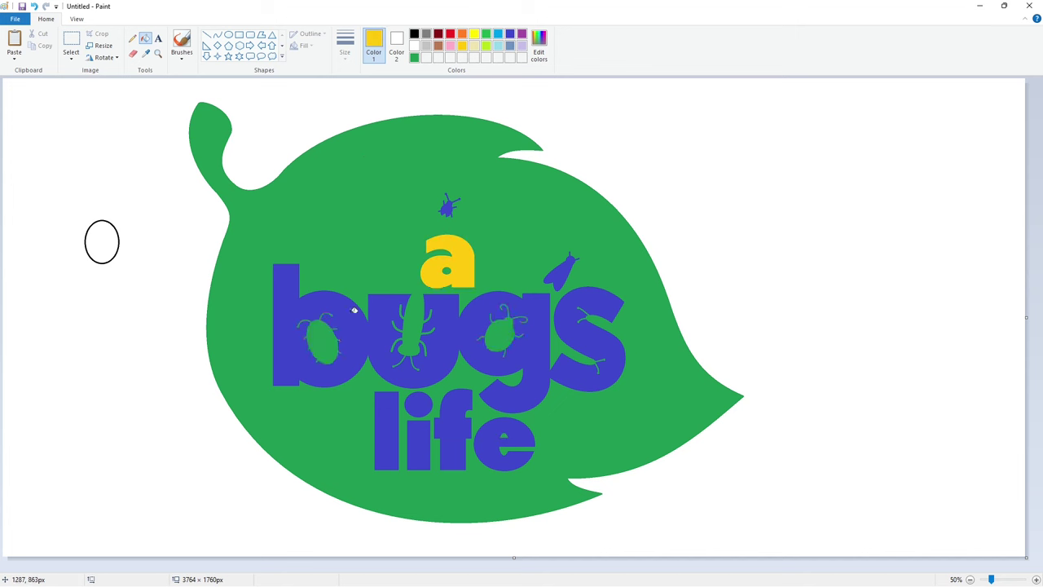
{"action": "left_click", "coordinate": [354, 309]}
{"action": "left_click", "coordinate": [563, 269]}
{"action": "left_click", "coordinate": [386, 432]}
{"action": "left_click", "coordinate": [418, 444]}
{"action": "left_click", "coordinate": [419, 404]}
{"action": "left_click", "coordinate": [452, 432]}
Darken the custom green slightly and refill the leaf with it
{"action": "left_click", "coordinate": [414, 58]}
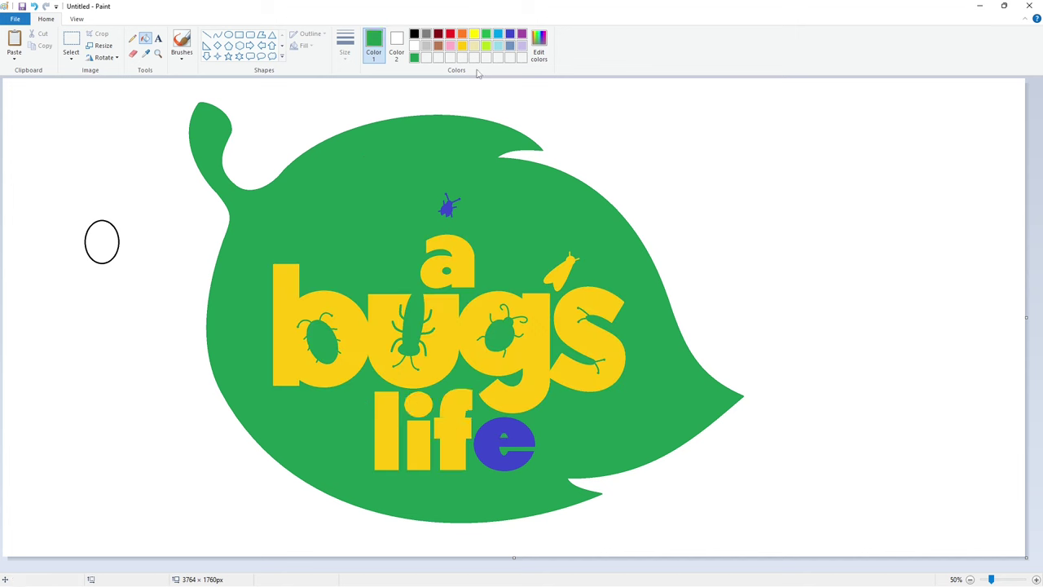
{"action": "left_click", "coordinate": [538, 45]}
{"action": "left_click_drag", "start_coordinate": [638, 288], "coordinate": [638, 292]}
{"action": "left_click", "coordinate": [421, 371]}
{"action": "left_click", "coordinate": [365, 195]}
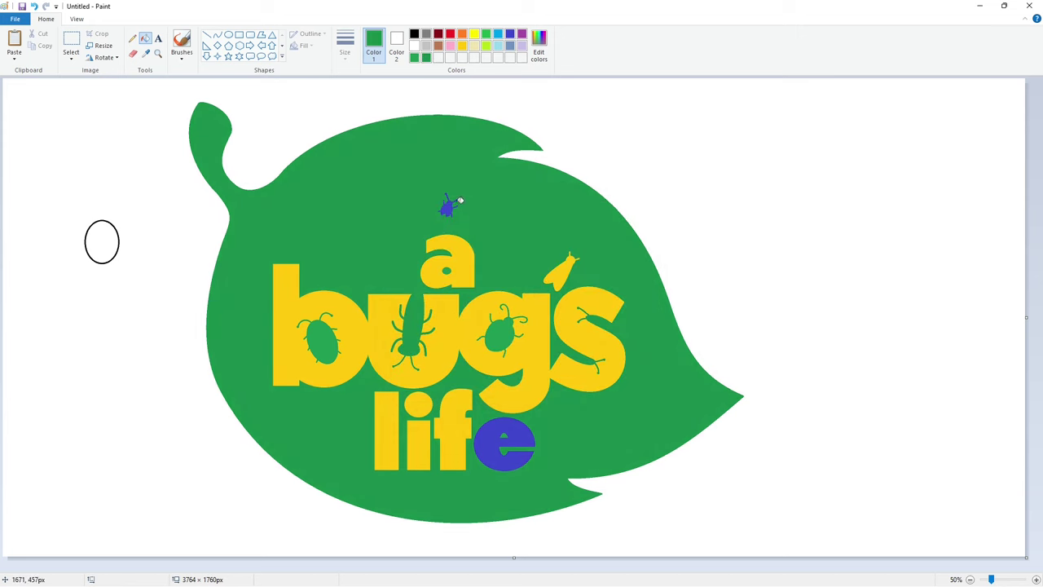
Shift the custom green towards a bluish green and refill the leaf with it
{"action": "left_click", "coordinate": [539, 45]}
{"action": "left_click", "coordinate": [555, 250]}
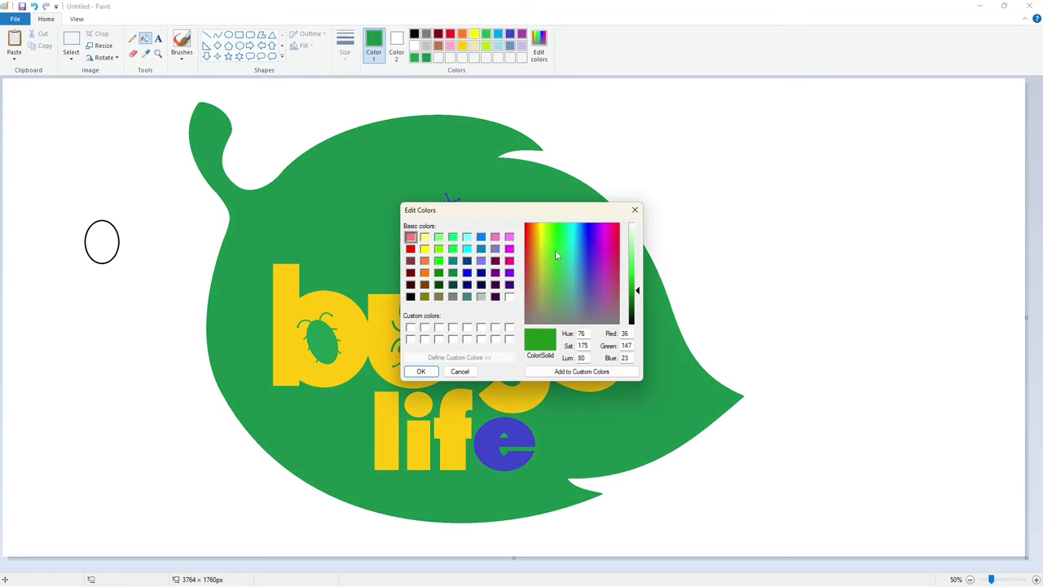
{"action": "left_click", "coordinate": [421, 370]}
{"action": "left_click", "coordinate": [361, 226]}
{"action": "left_click", "coordinate": [538, 45]}
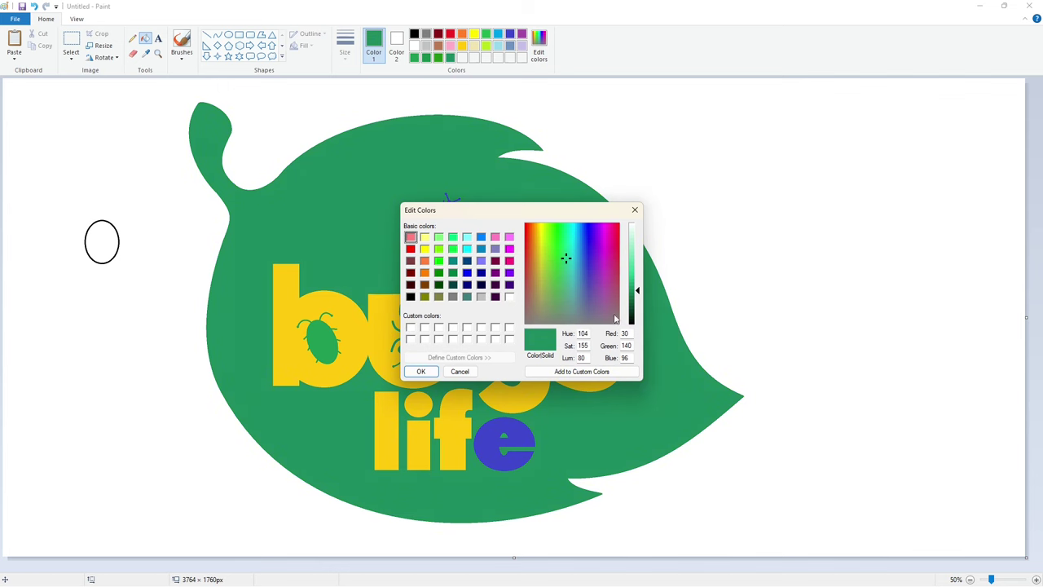
{"action": "left_click", "coordinate": [566, 257]}
{"action": "left_click", "coordinate": [421, 371]}
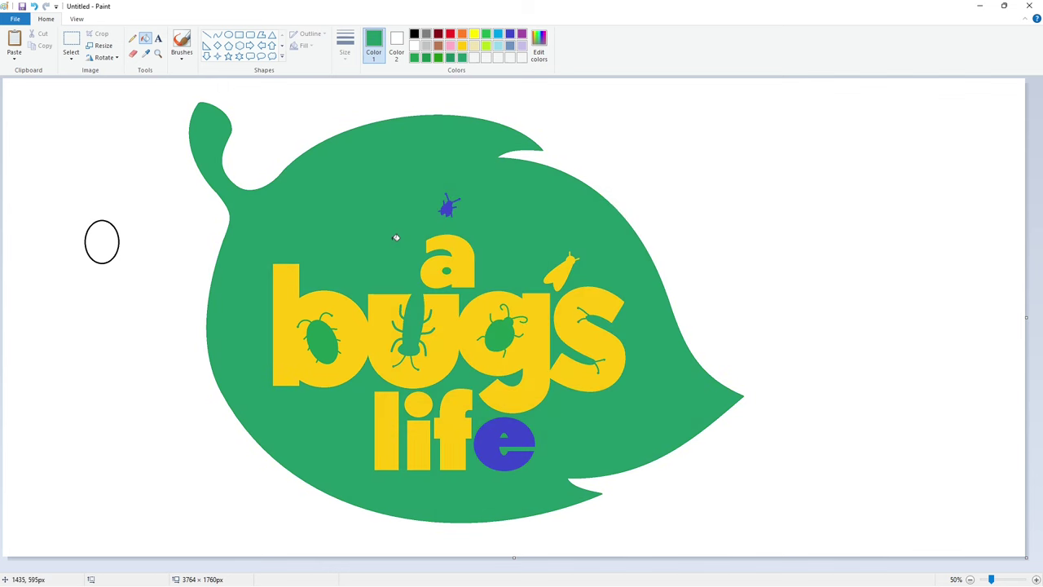
Add the word "Disney" as gold text and set its font size to 90
{"action": "left_click", "coordinate": [158, 39]}
{"action": "left_click", "coordinate": [294, 130]}
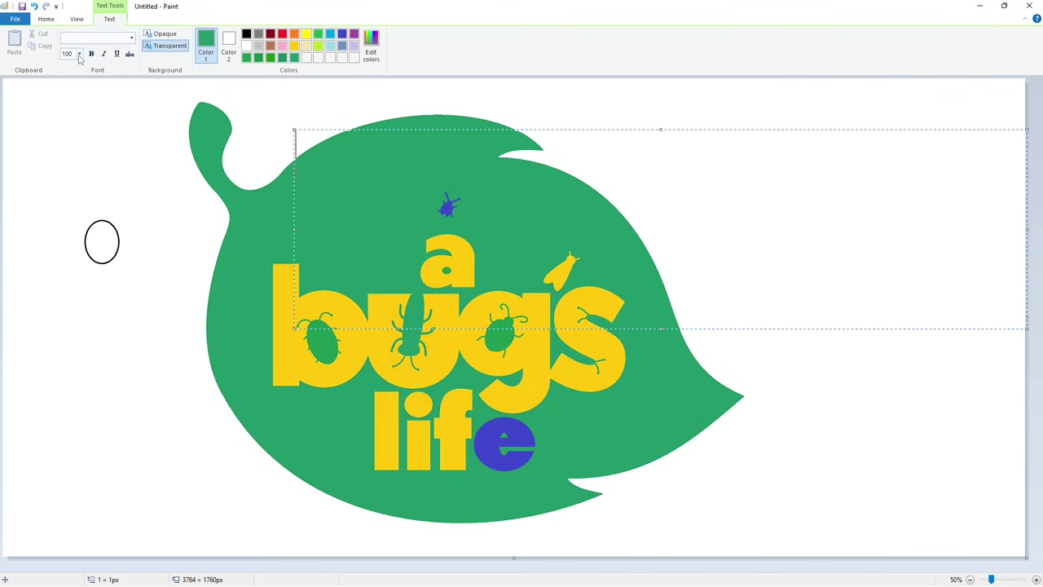
{"action": "left_click_drag", "start_coordinate": [294, 131], "coordinate": [300, 162]}
{"action": "left_click", "coordinate": [295, 46]}
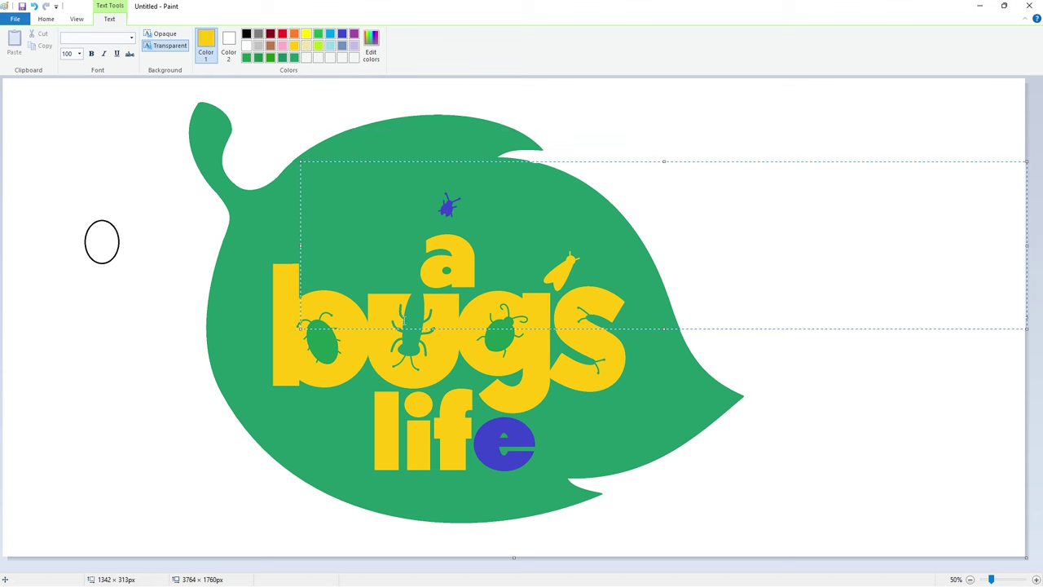
{"action": "type", "text": "Disney"}
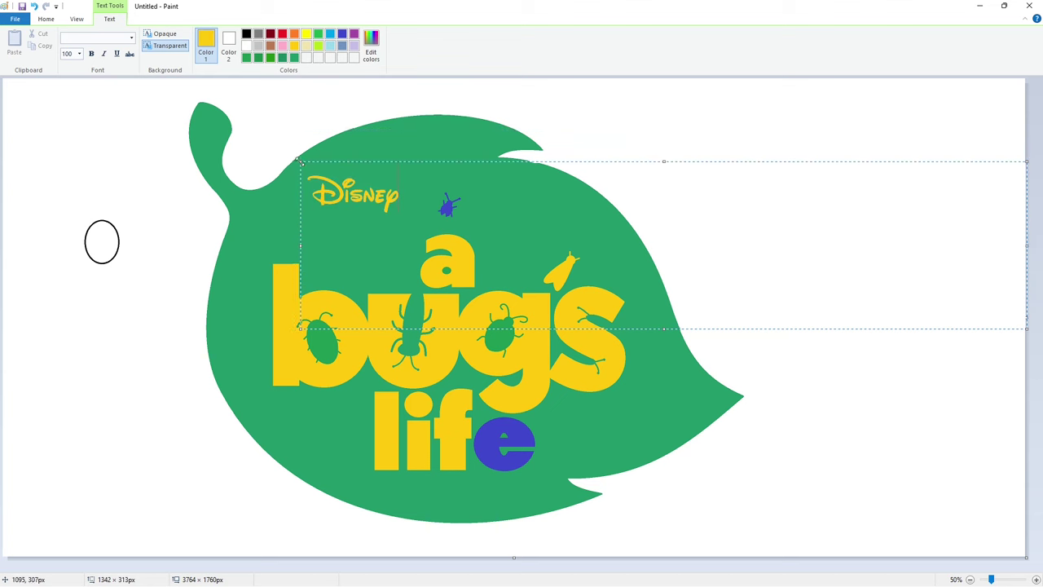
{"action": "left_click_drag", "start_coordinate": [300, 161], "coordinate": [812, 222]}
{"action": "key", "text": "ctrl+a"}
{"action": "left_click", "coordinate": [80, 54]}
{"action": "type", "text": "90"}
{"action": "key", "text": "Return"}
Try to copy the gold "Disney" word from the white canvas onto the leaf, and undo the placement
{"action": "left_click", "coordinate": [448, 198]}
{"action": "left_click", "coordinate": [635, 149]}
{"action": "left_click", "coordinate": [71, 38]}
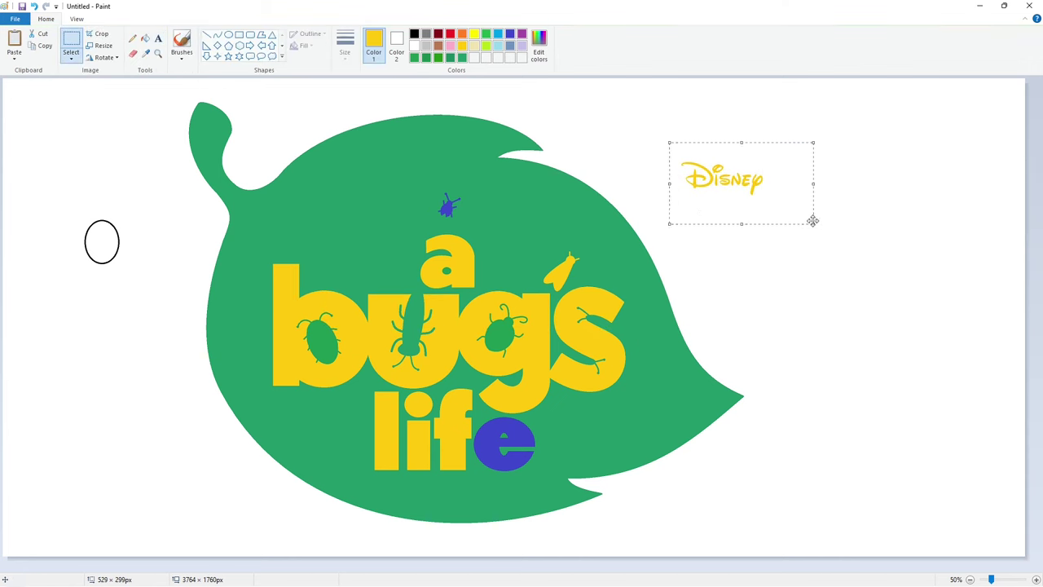
{"action": "key", "text": "ctrl+c"}
{"action": "key", "text": "ctrl+v"}
{"action": "left_click_drag", "start_coordinate": [33, 115], "coordinate": [348, 207]}
{"action": "left_click", "coordinate": [535, 224]}
{"action": "key", "text": "ctrl+z"}
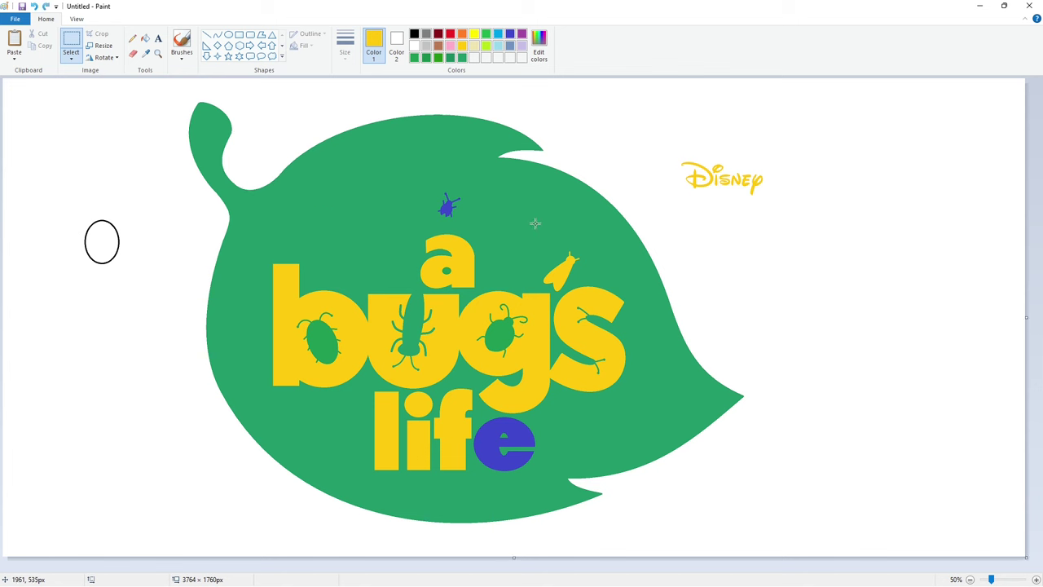
{"action": "key", "text": "ctrl+z"}
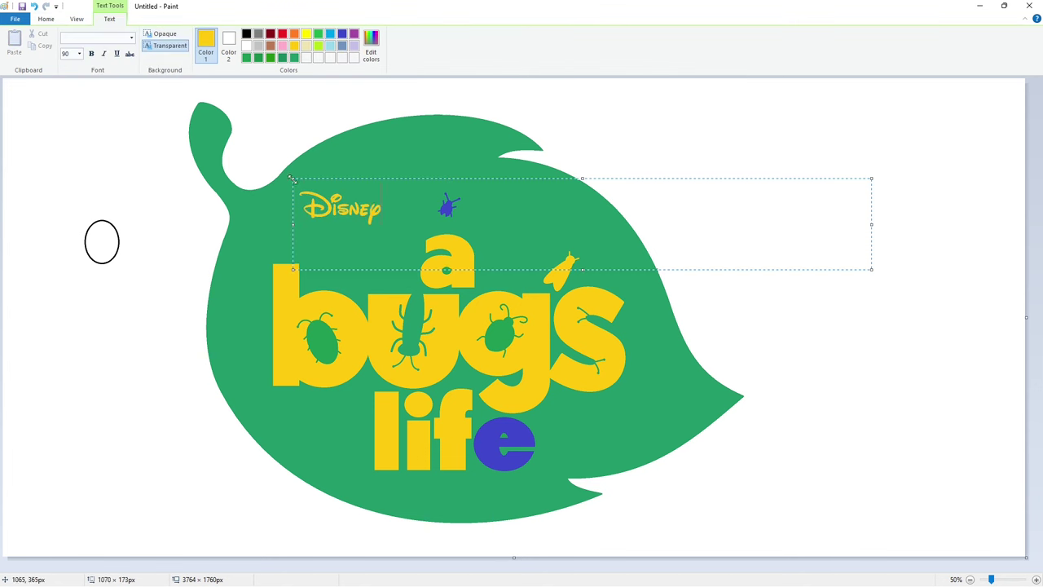
Place the "Disney" text on the leaf directly to the left of the small bug
{"action": "left_click_drag", "start_coordinate": [293, 178], "coordinate": [339, 175]}
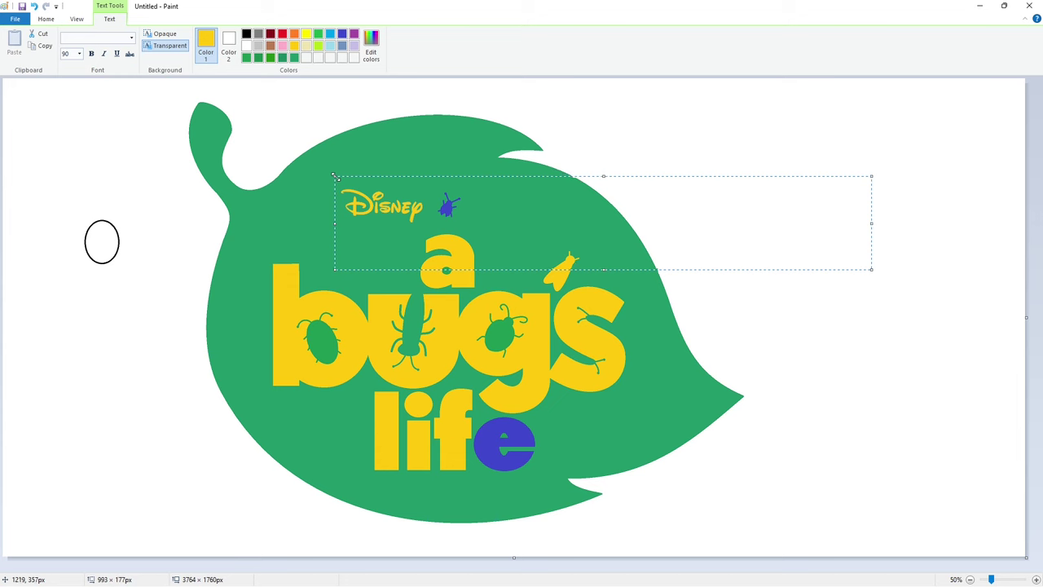
{"action": "left_click", "coordinate": [294, 183]}
Add a second gold text reading "PIXAR" in the Charlemagne font near the small bug
{"action": "left_click", "coordinate": [397, 178]}
{"action": "left_click", "coordinate": [130, 37]}
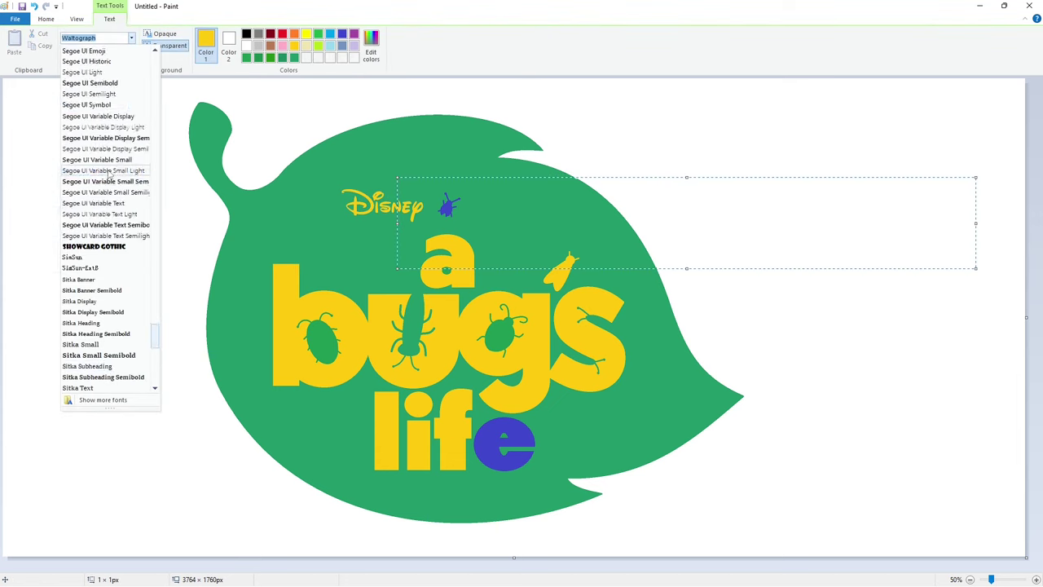
{"action": "scroll", "coordinate": [108, 175], "scroll_direction": "up", "scroll_amount": 10}
{"action": "scroll", "coordinate": [108, 175], "scroll_direction": "up", "scroll_amount": 20}
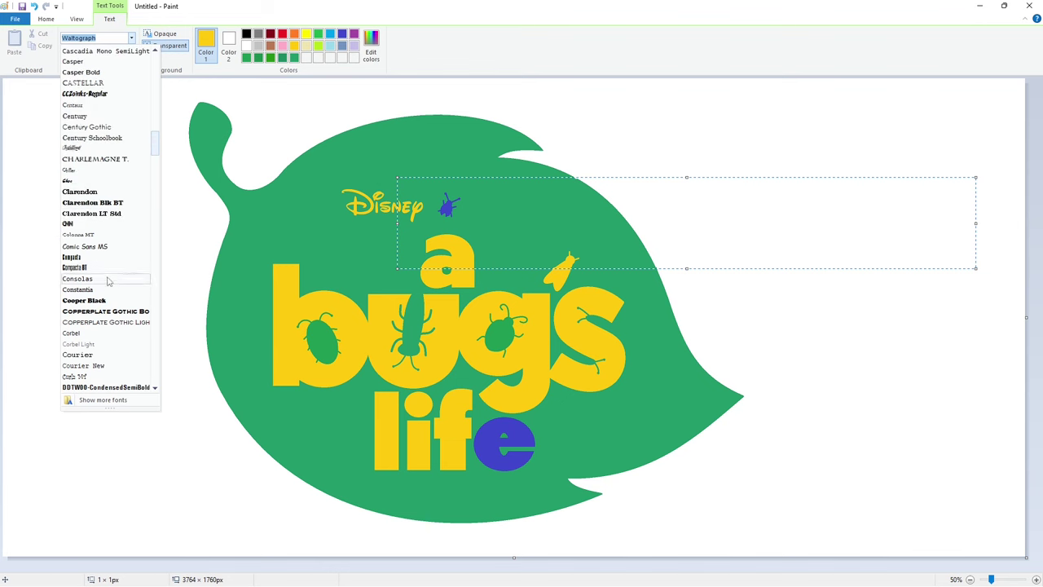
{"action": "scroll", "coordinate": [106, 244], "scroll_direction": "up", "scroll_amount": 3}
{"action": "left_click", "coordinate": [102, 236]}
{"action": "type", "text": "PIXAR"}
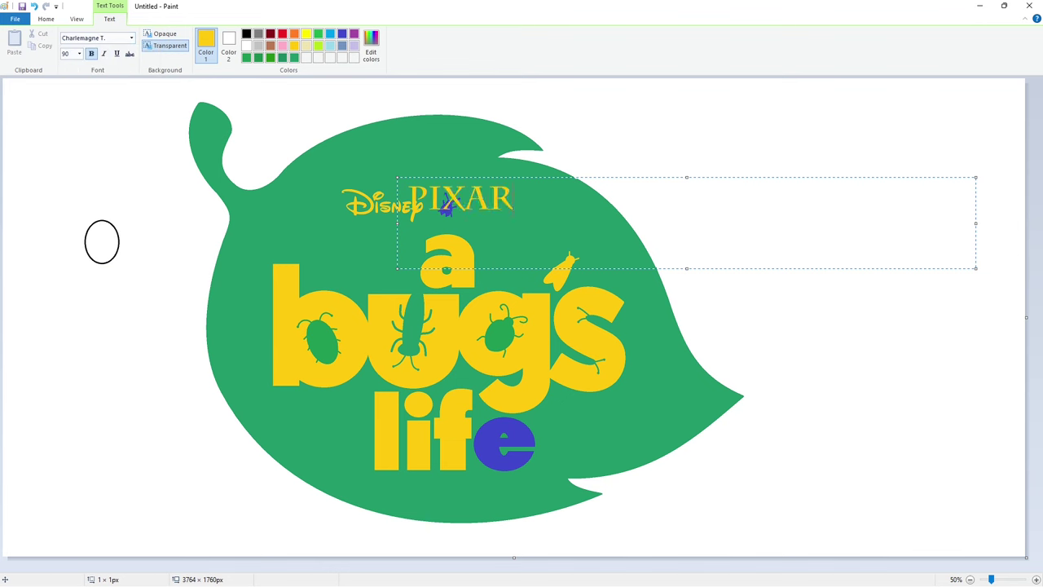
Reduce the "PIXAR" text to size 60 and move it to the right of the small bug
{"action": "left_click_drag", "start_coordinate": [414, 176], "coordinate": [387, 188]}
{"action": "key", "text": "ctrl+a"}
{"action": "left_click", "coordinate": [79, 54]}
{"action": "type", "text": "70"}
{"action": "key", "text": "Return"}
{"action": "left_click", "coordinate": [79, 54]}
{"action": "left_click_drag", "start_coordinate": [492, 204], "coordinate": [462, 189]}
{"action": "type", "text": "60"}
{"action": "key", "text": "Return"}
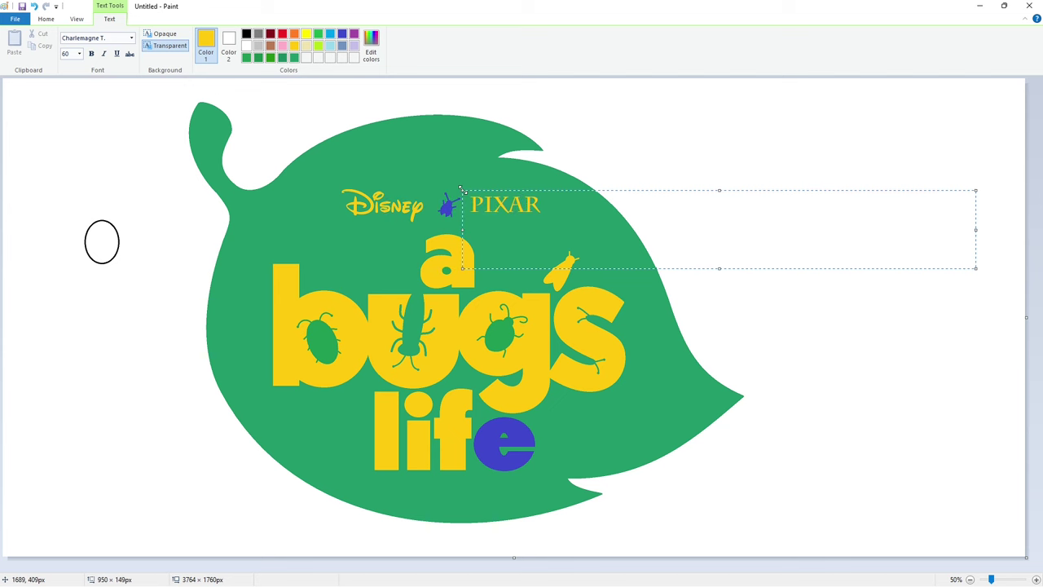
Set the "PIXAR" text to size 50 and adjust its position beside the small bug
{"action": "key", "text": "ctrl+a"}
{"action": "left_click", "coordinate": [79, 54]}
{"action": "type", "text": "50"}
{"action": "key", "text": "Return"}
{"action": "left_click", "coordinate": [460, 189]}
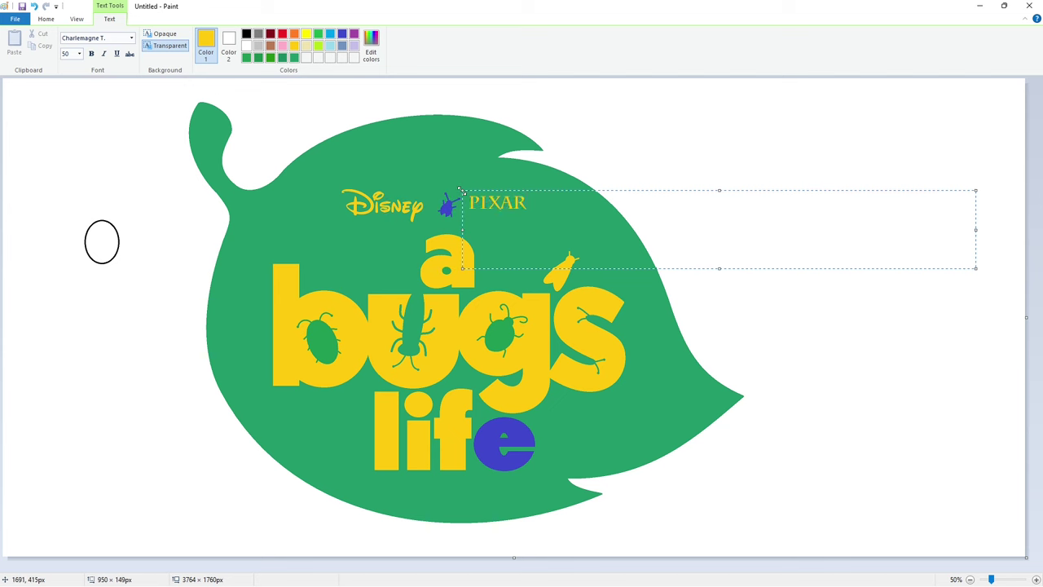
{"action": "left_click_drag", "start_coordinate": [460, 189], "coordinate": [285, 172]}
{"action": "left_click", "coordinate": [475, 206]}
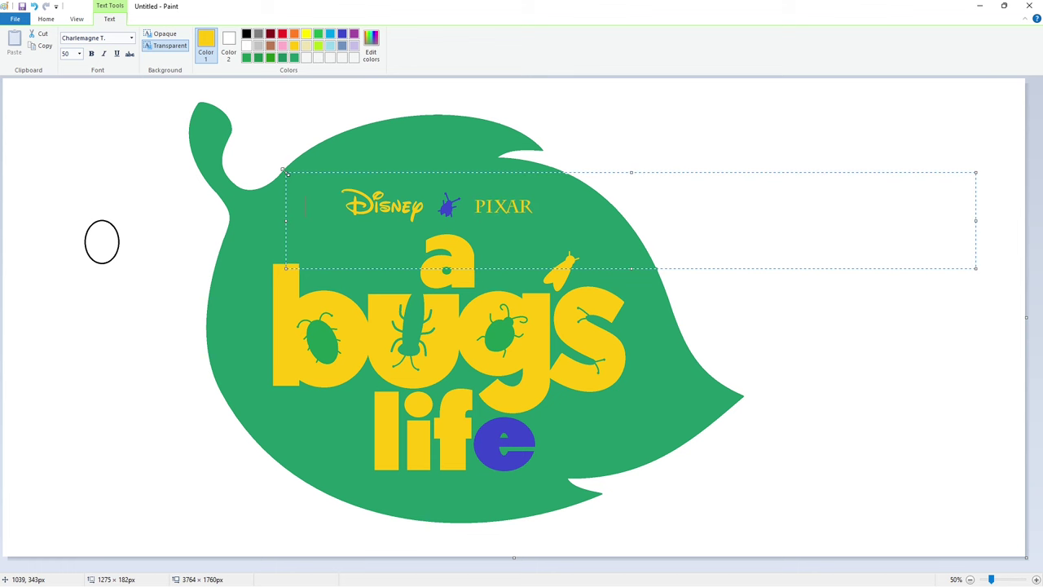
Set the "PIXAR" text to size 60 and place it on the leaf in line with "Disney"
{"action": "double_click", "coordinate": [493, 209]}
{"action": "left_click", "coordinate": [80, 55]}
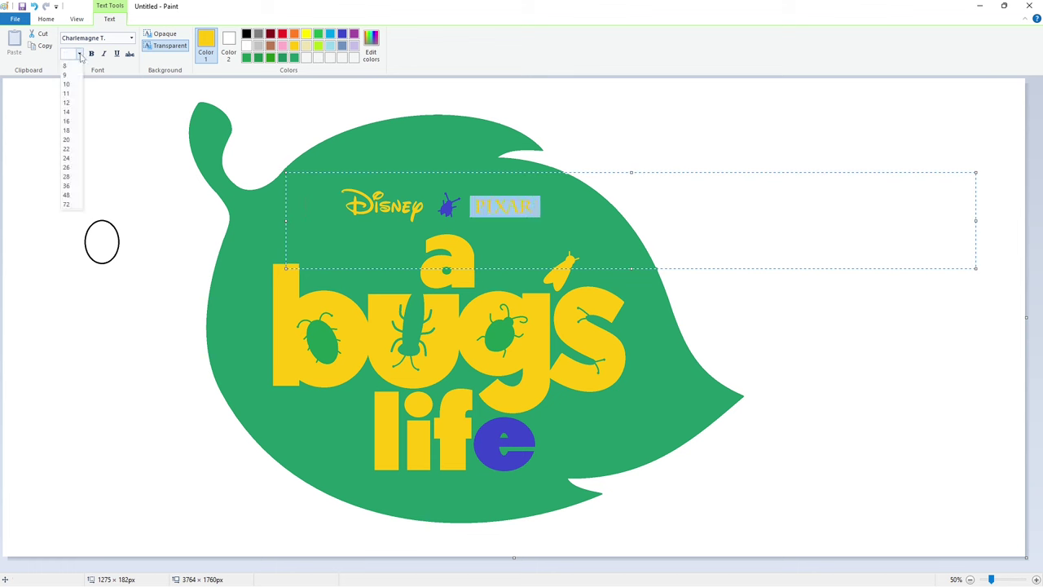
{"action": "type", "text": "60"}
{"action": "key", "text": "Return"}
{"action": "left_click", "coordinate": [547, 210]}
{"action": "left_click_drag", "start_coordinate": [285, 172], "coordinate": [297, 172]}
{"action": "left_click", "coordinate": [615, 205]}
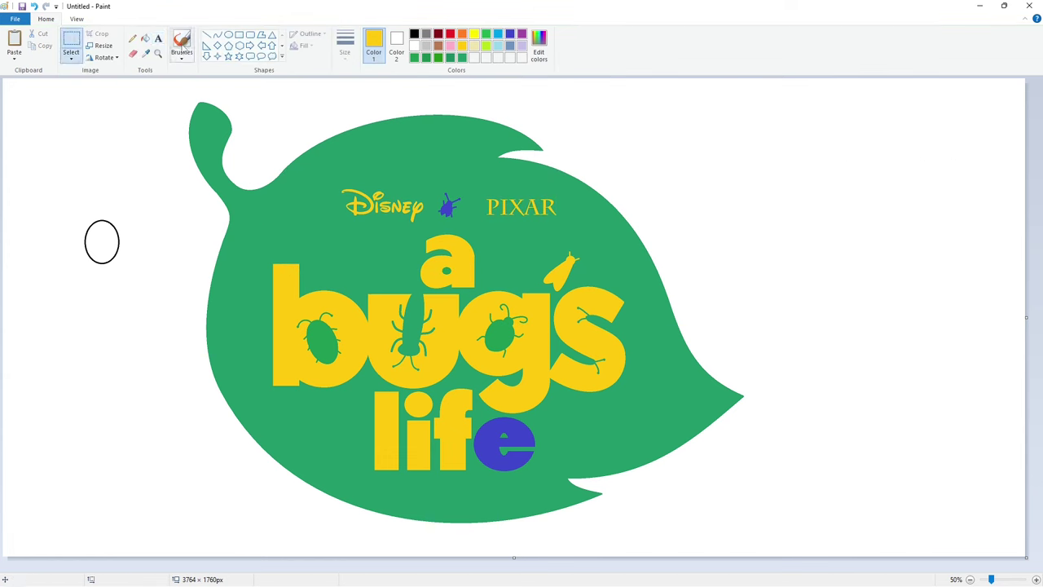
Shift the "PIXAR" word closer to the small bug and paint over the leftover gold speck with the leaf's green
{"action": "left_click", "coordinate": [239, 37]}
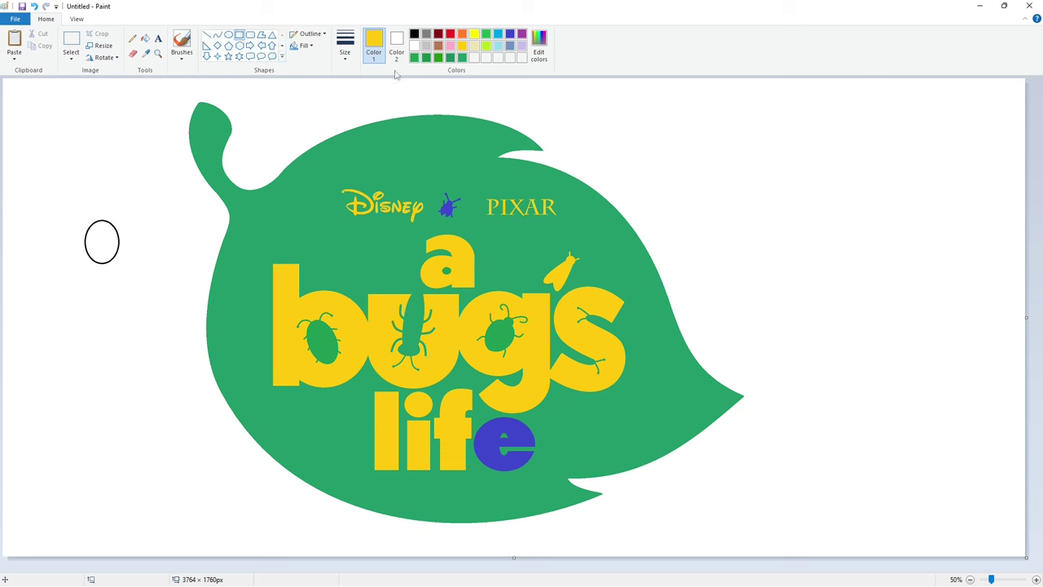
{"action": "key", "text": "ctrl+v"}
{"action": "left_click_drag", "start_coordinate": [54, 94], "coordinate": [522, 205]}
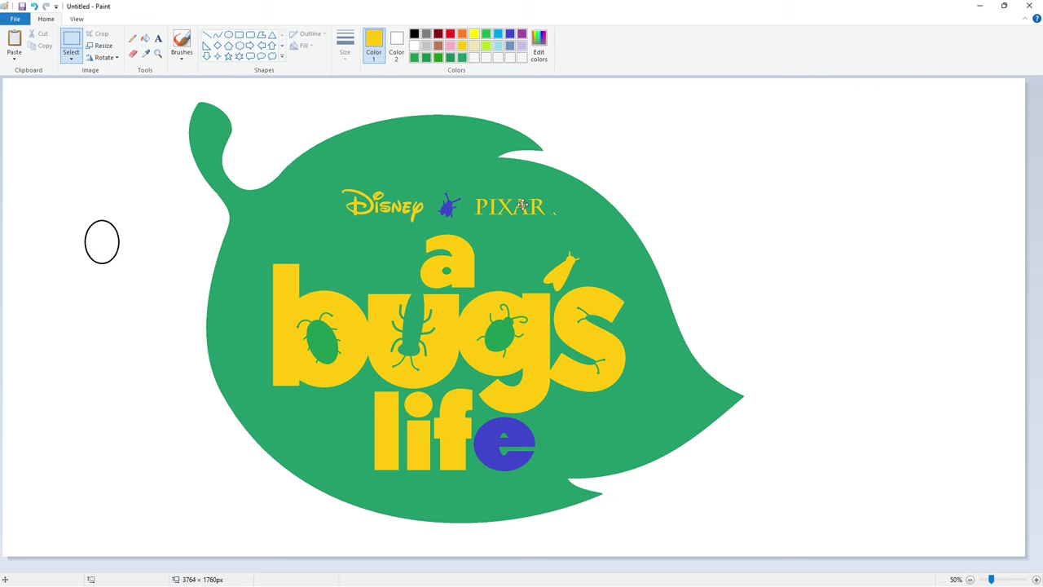
{"action": "left_click", "coordinate": [633, 203]}
{"action": "left_click", "coordinate": [132, 38]}
{"action": "left_click", "coordinate": [146, 53]}
{"action": "left_click", "coordinate": [498, 206]}
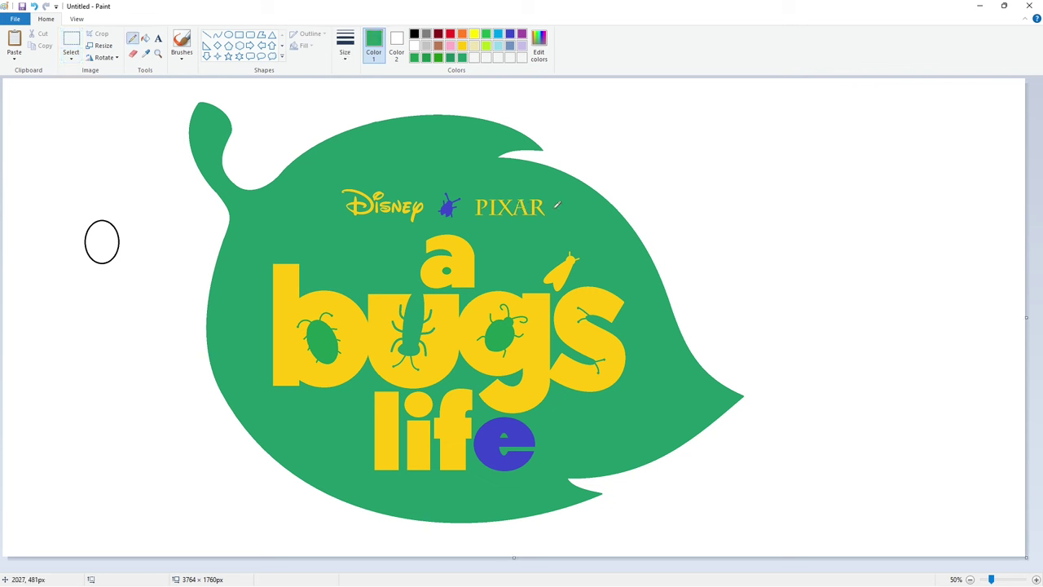
Fill the small bug between "Disney" and "PIXAR" and the e of "life" with gold
{"action": "left_click", "coordinate": [145, 38]}
{"action": "left_click", "coordinate": [474, 33]}
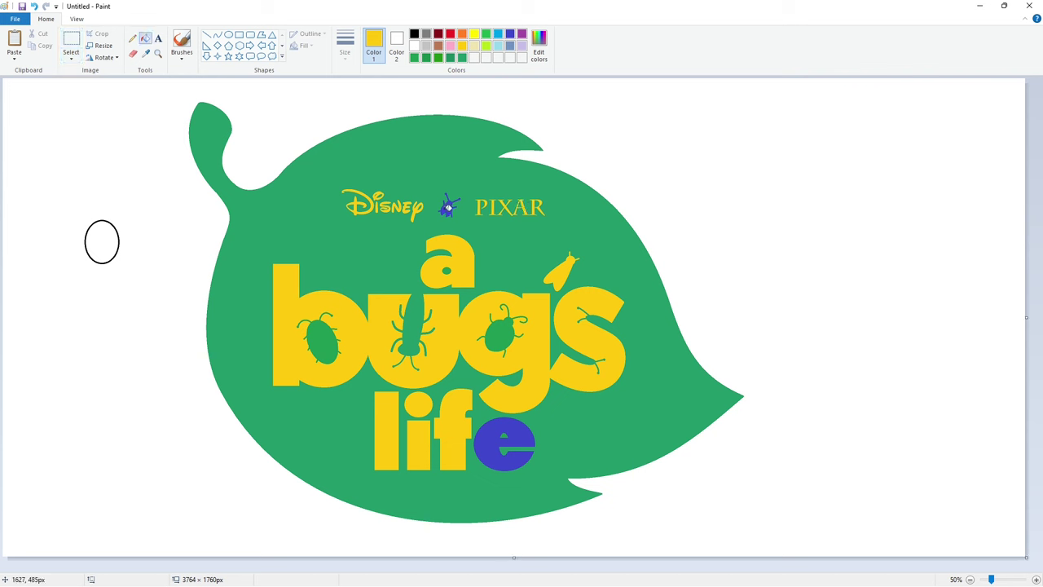
{"action": "left_click", "coordinate": [448, 206]}
{"action": "left_click", "coordinate": [525, 444]}
Remove the outlined oval beside the leaf by filling it with black and white in turn
{"action": "left_click", "coordinate": [414, 33]}
{"action": "left_click", "coordinate": [106, 238]}
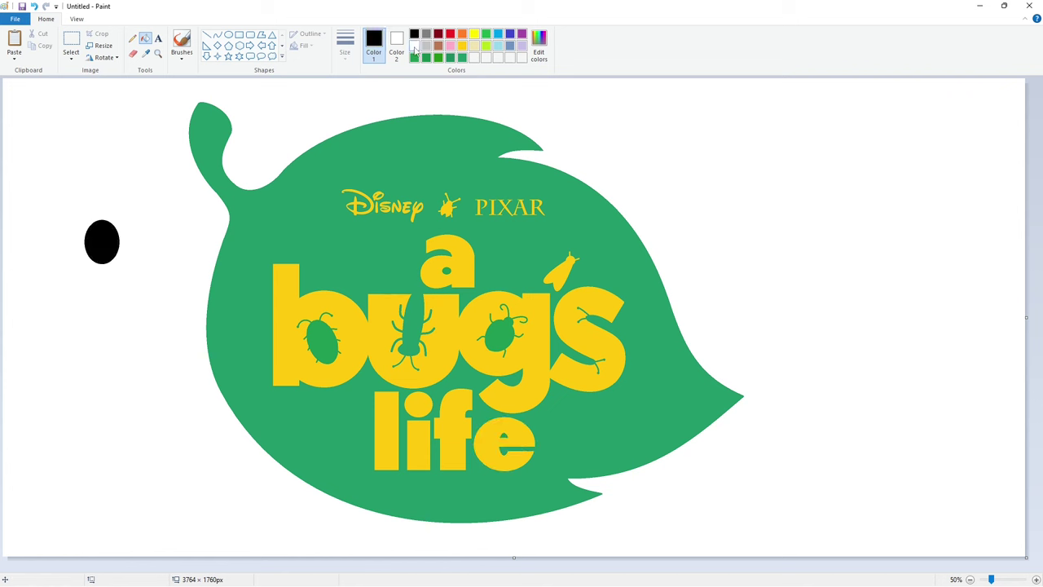
{"action": "left_click", "coordinate": [414, 46]}
{"action": "left_click", "coordinate": [110, 237]}
Mix a lighter custom gold and refill the "Disney" and "PIXAR" lettering, the small bug between them and the "a" with it
{"action": "left_click", "coordinate": [462, 46]}
{"action": "left_click", "coordinate": [538, 45]}
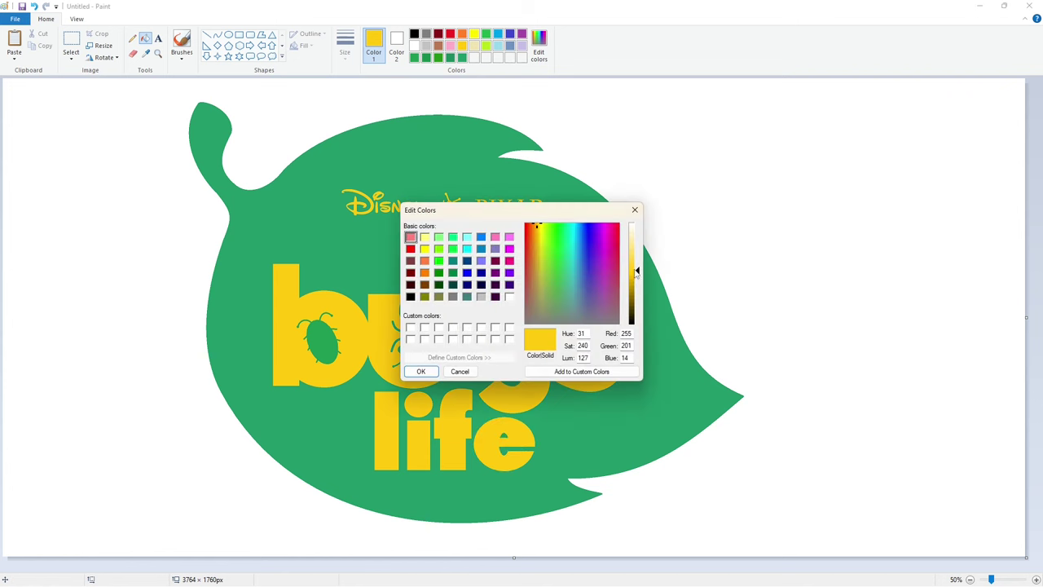
{"action": "left_click", "coordinate": [420, 371]}
{"action": "left_click", "coordinate": [1036, 579]}
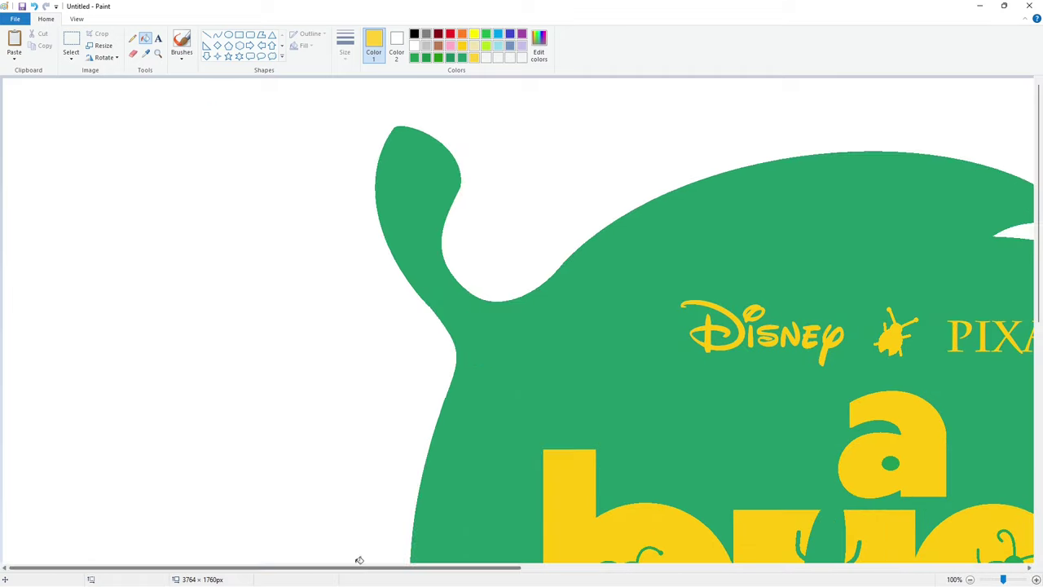
{"action": "left_click", "coordinate": [363, 550]}
{"action": "key", "text": "ctrl+z"}
{"action": "scroll", "coordinate": [462, 495], "scroll_direction": "right", "scroll_amount": 3}
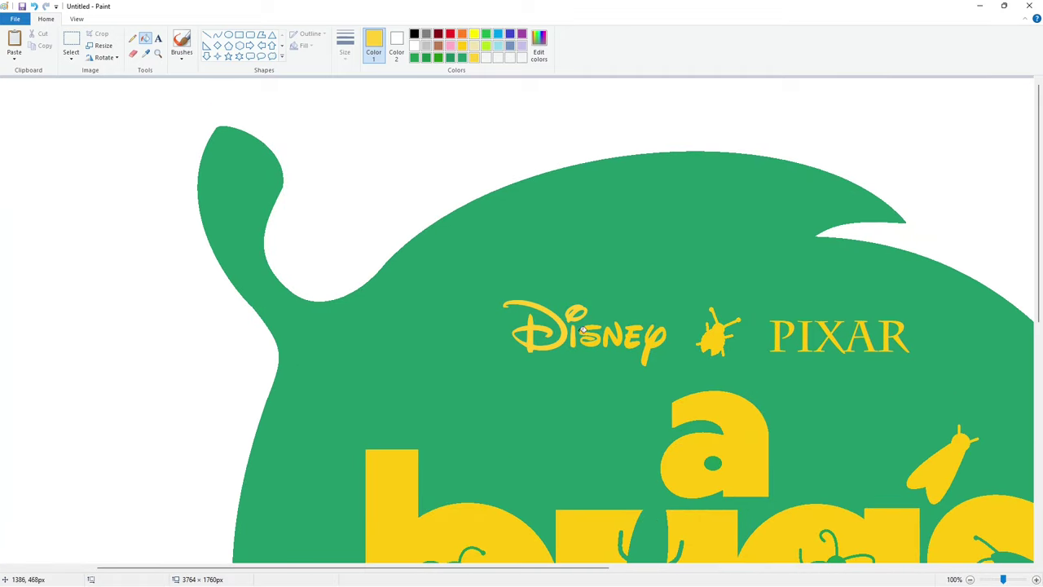
{"action": "left_click", "coordinate": [715, 342]}
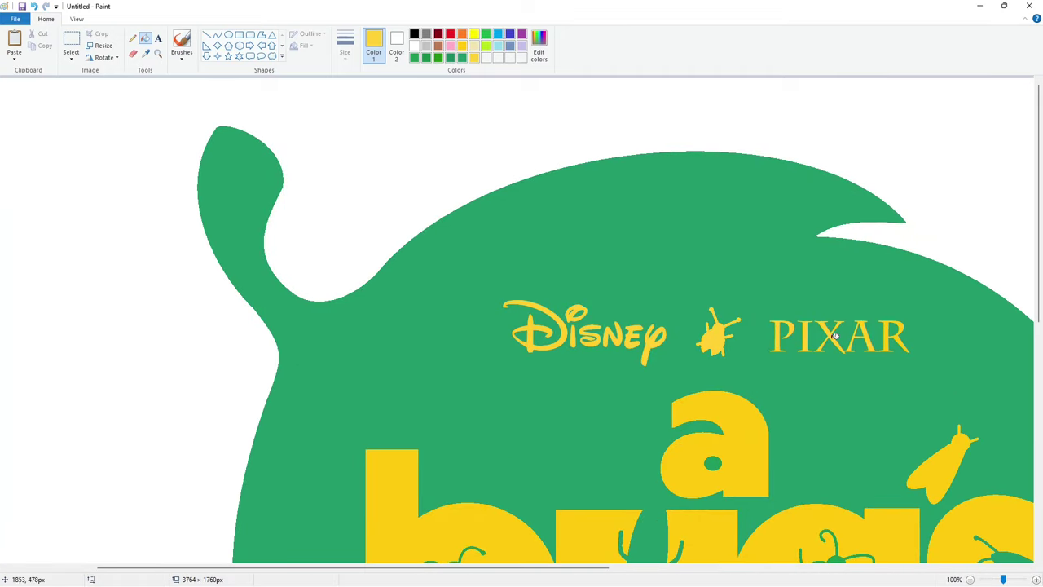
{"action": "left_click", "coordinate": [969, 578]}
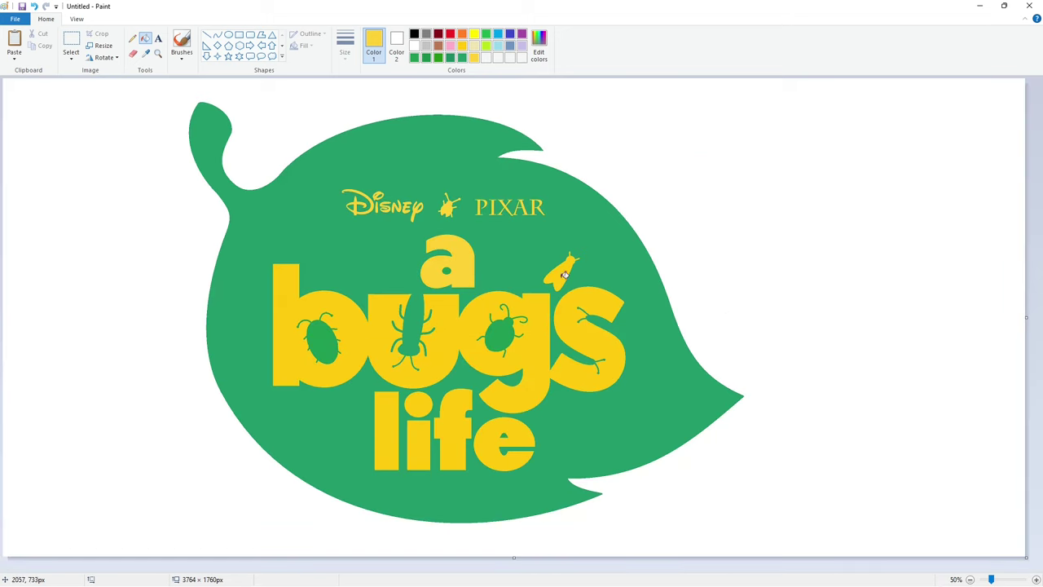